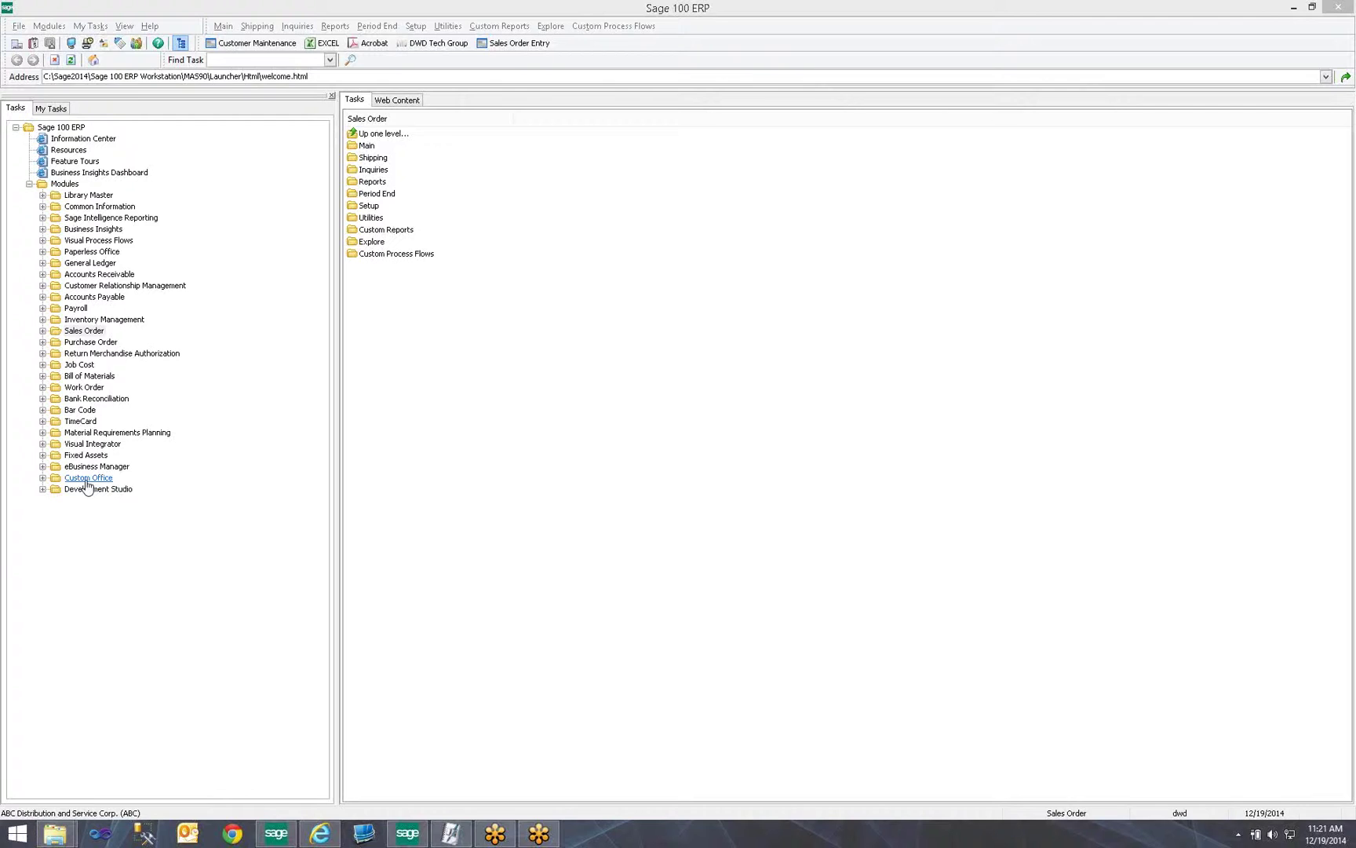
Step: Open User-Defined Field and Table Maintenance from the Custom Office Main tasks
click(43, 479)
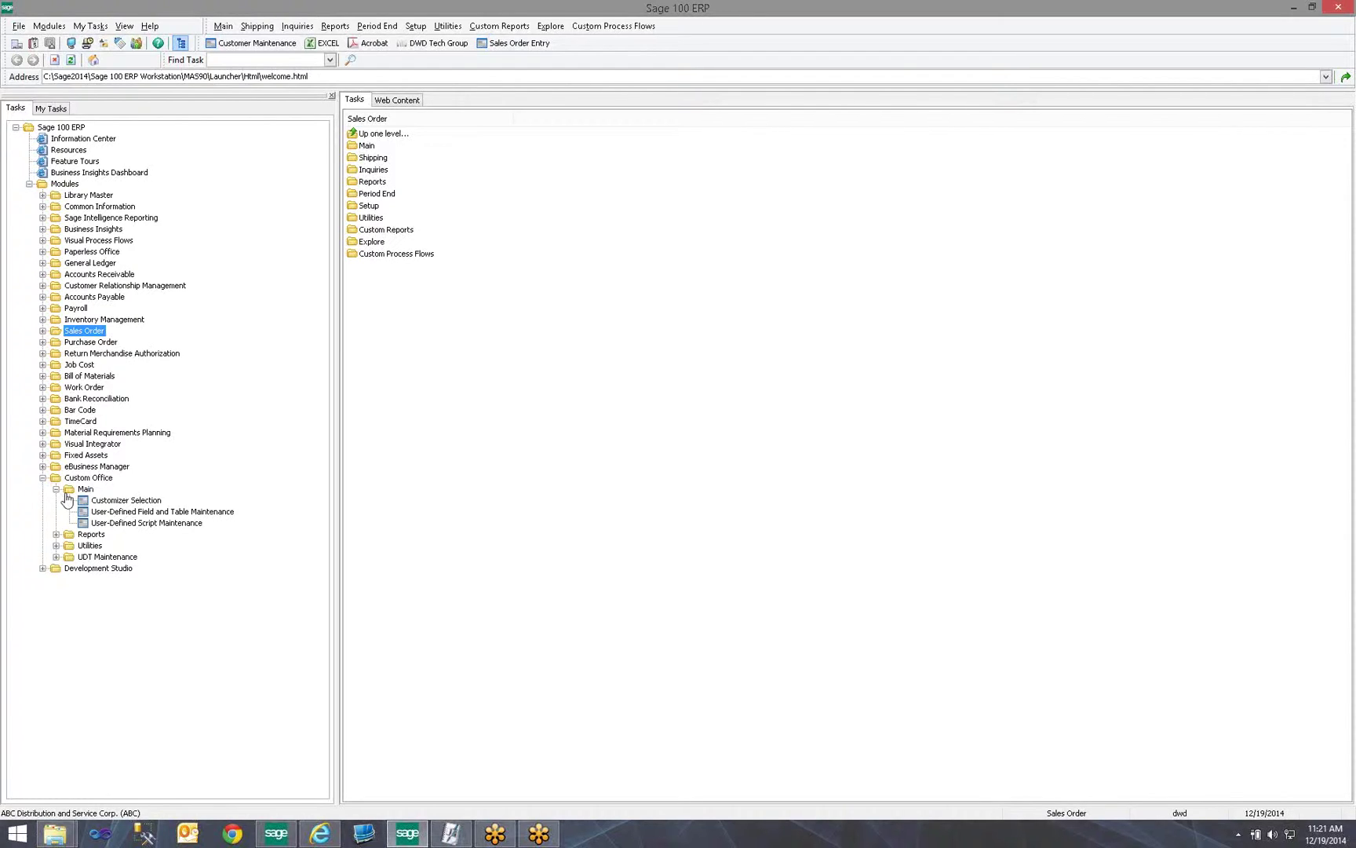
click(210, 514)
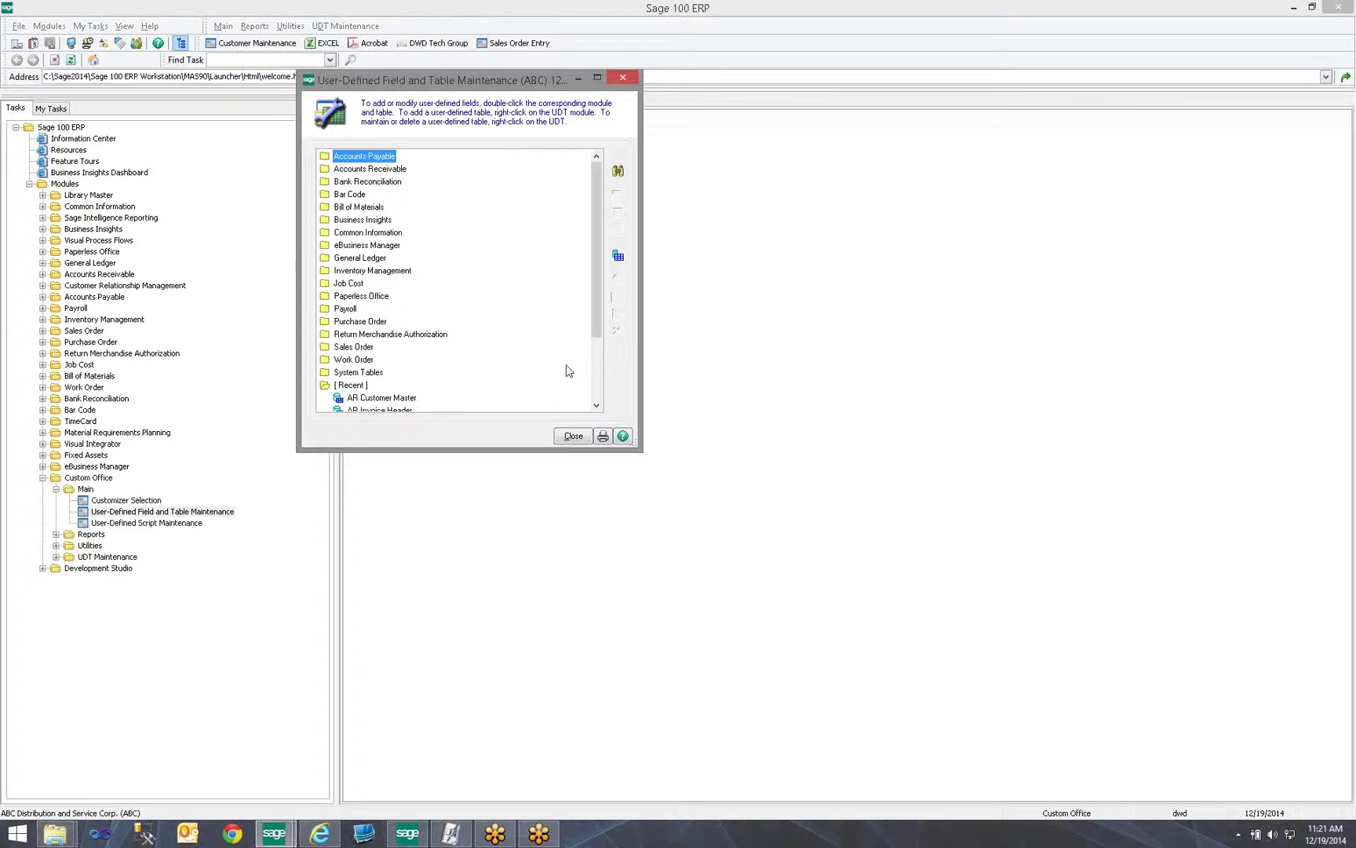
mouse_move(597, 276)
mouse_down()
mouse_move(597, 322)
mouse_move(600, 264)
mouse_up()
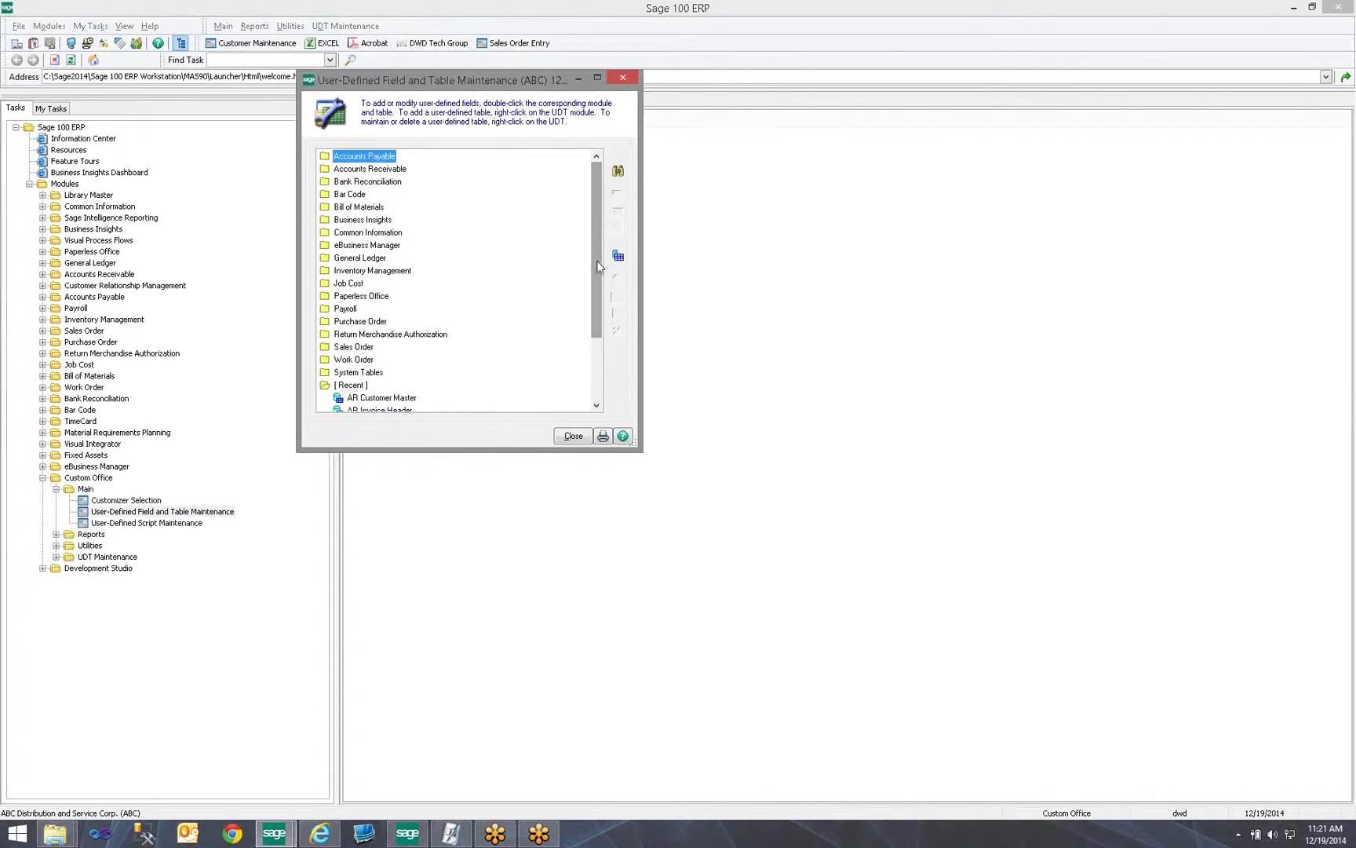
click(357, 386)
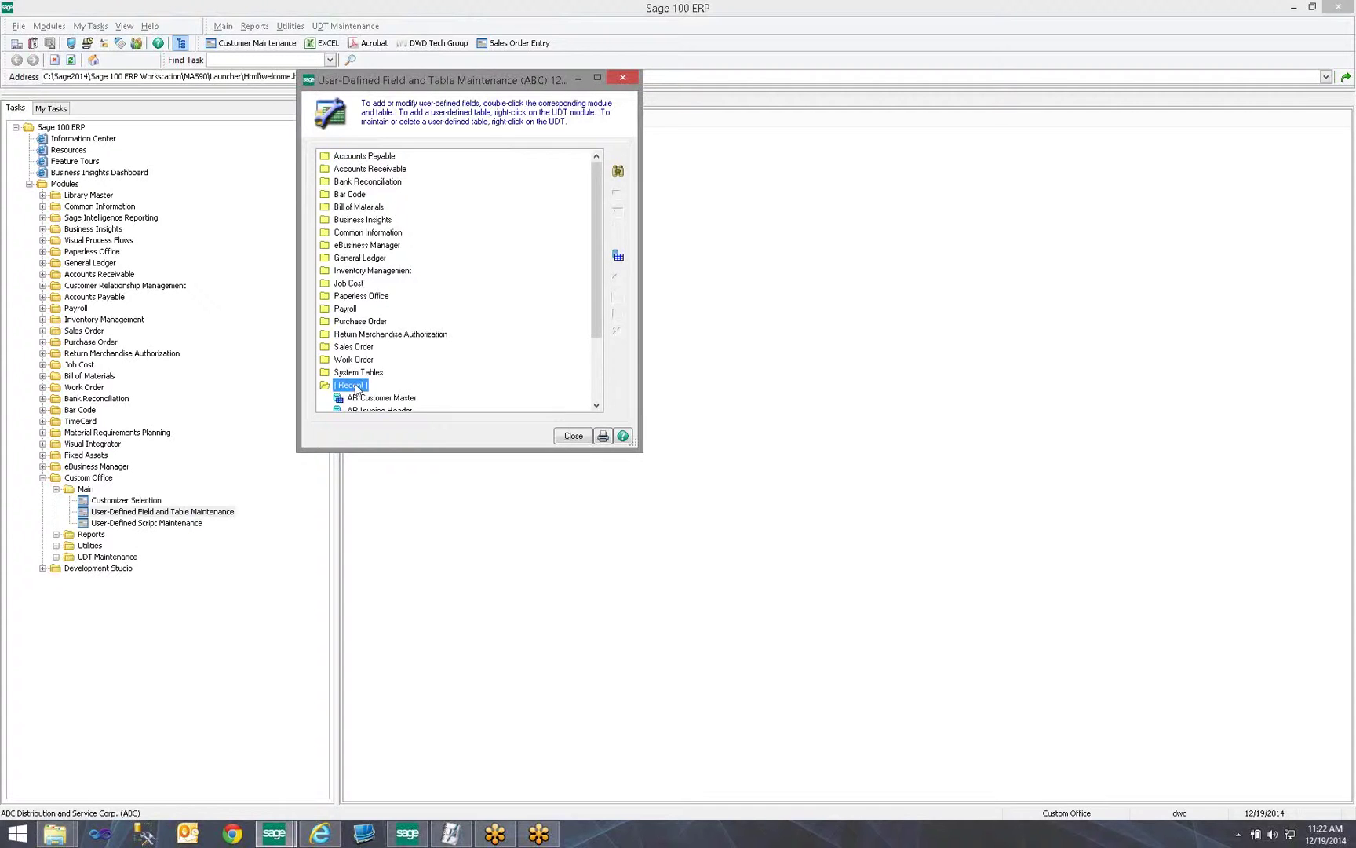
drag(594, 314, 600, 267)
Step: Expand the Sales Order module's tables and select SO Sales Order Header
double_click(355, 347)
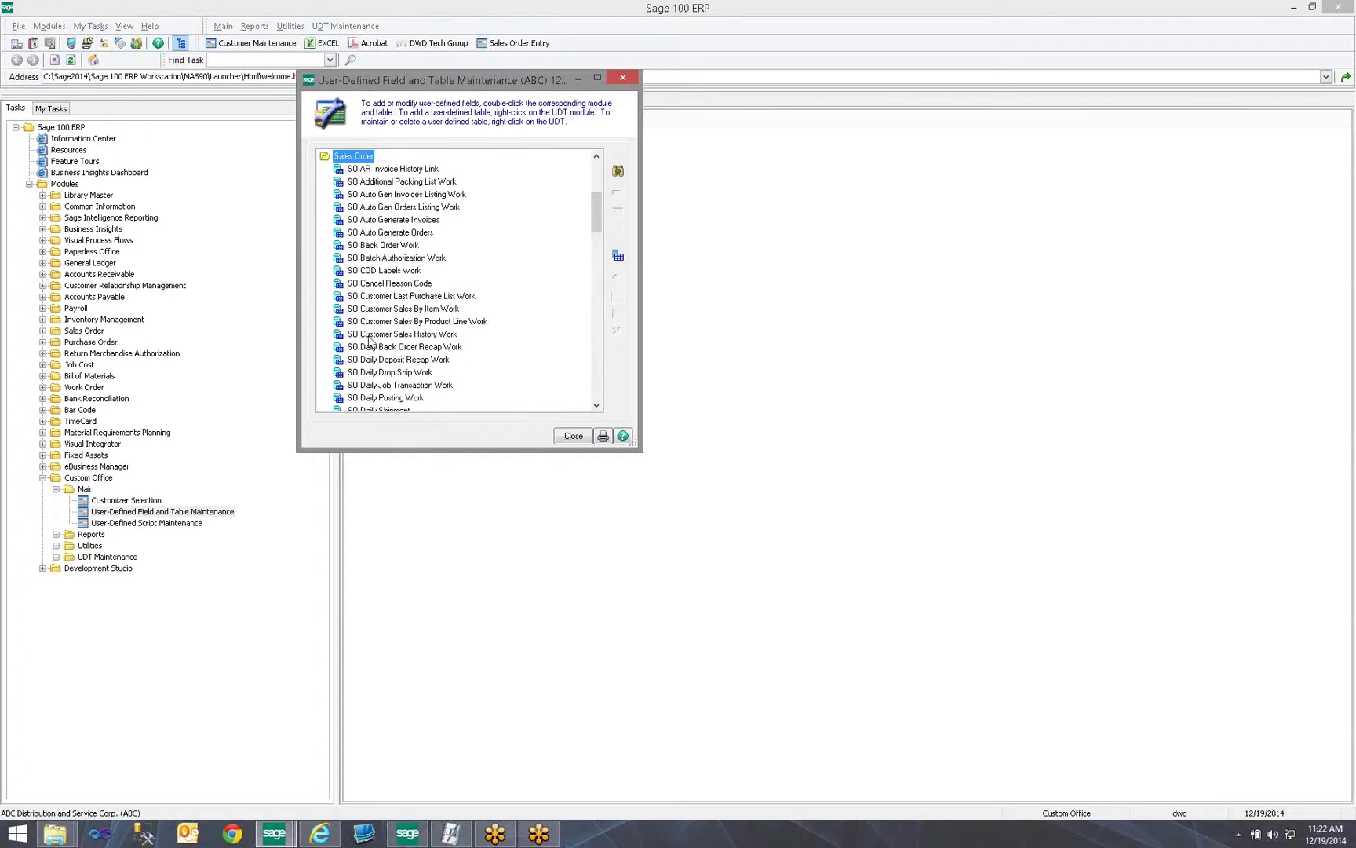
scroll(378, 322, down, 6)
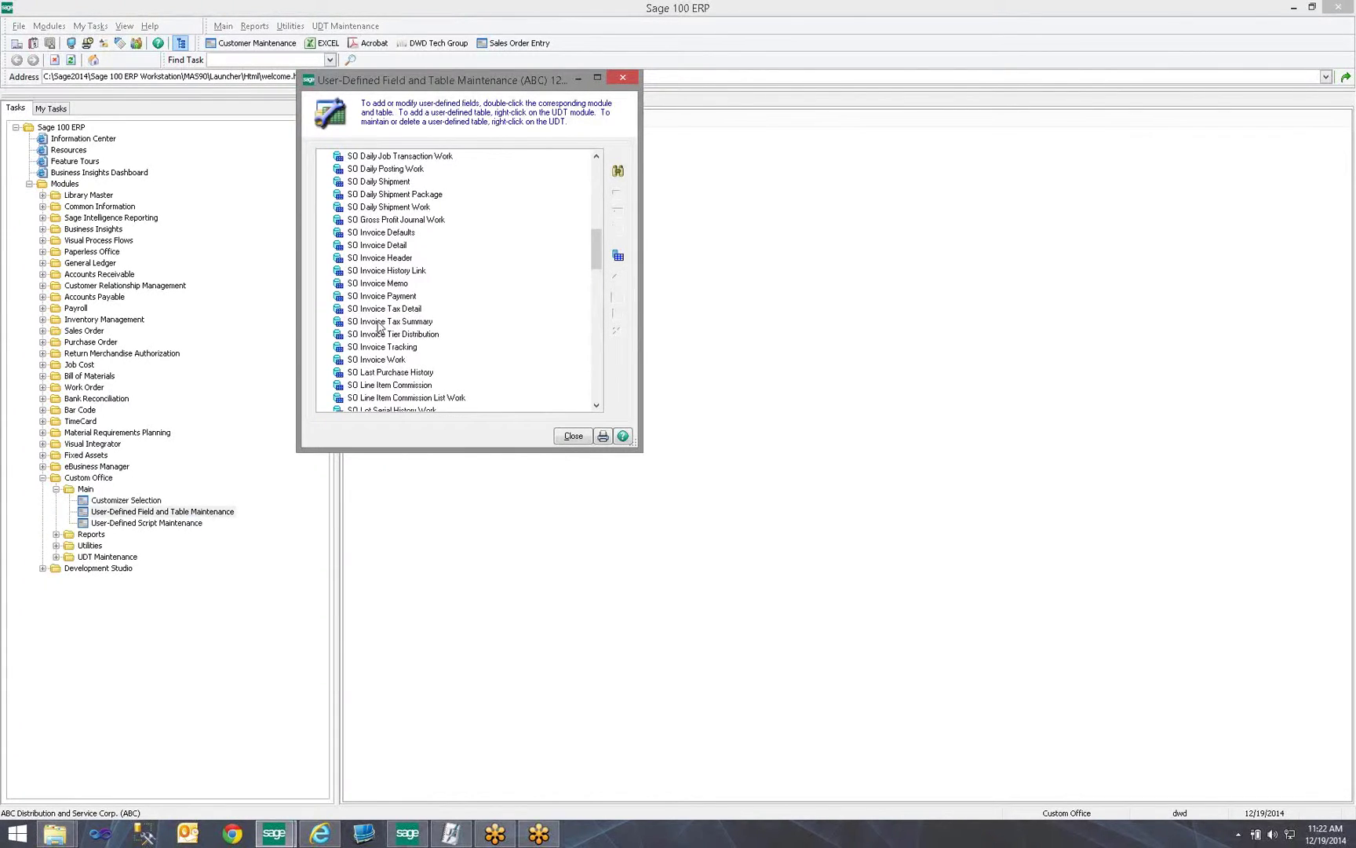
scroll(377, 323, down, 7)
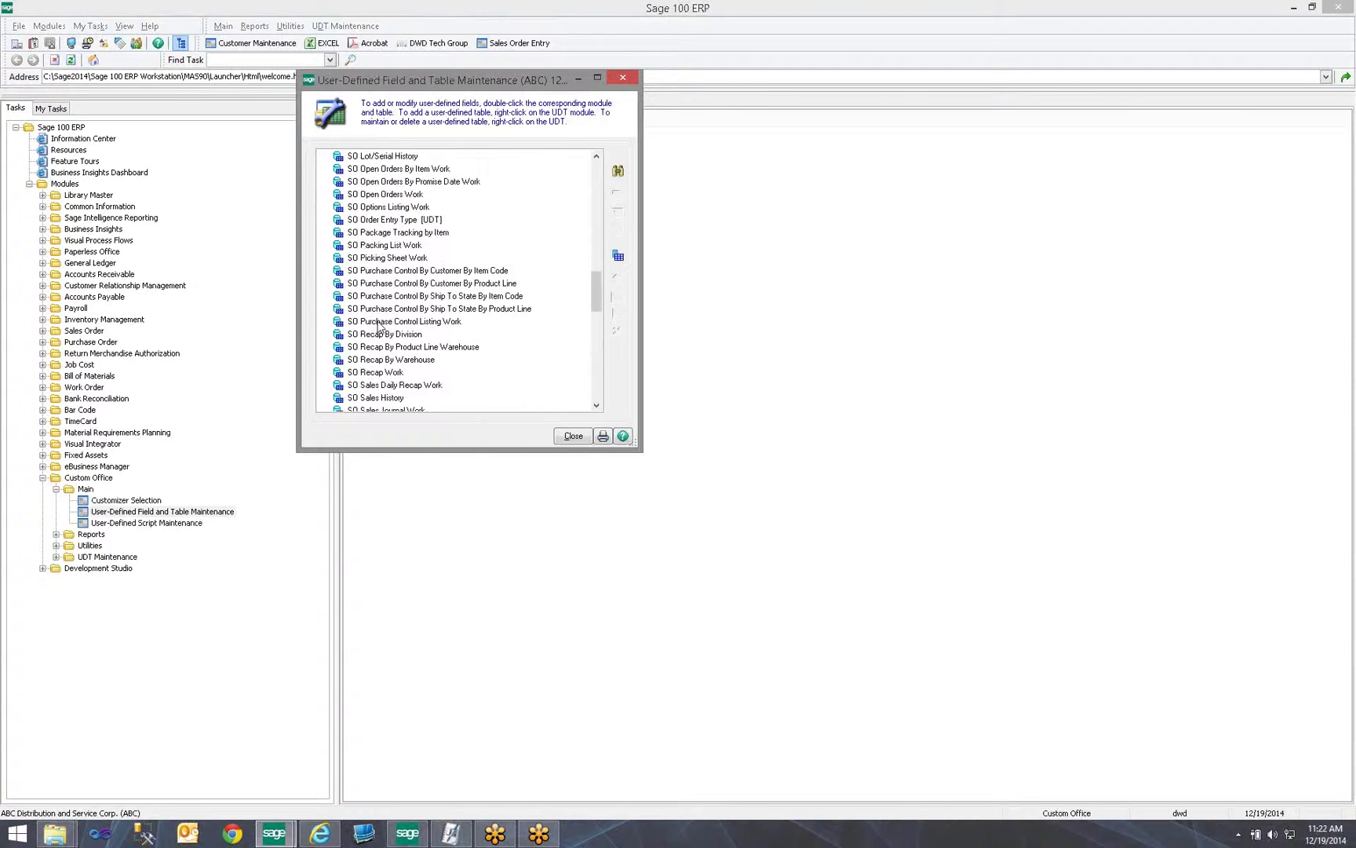
scroll(378, 325, down, 3)
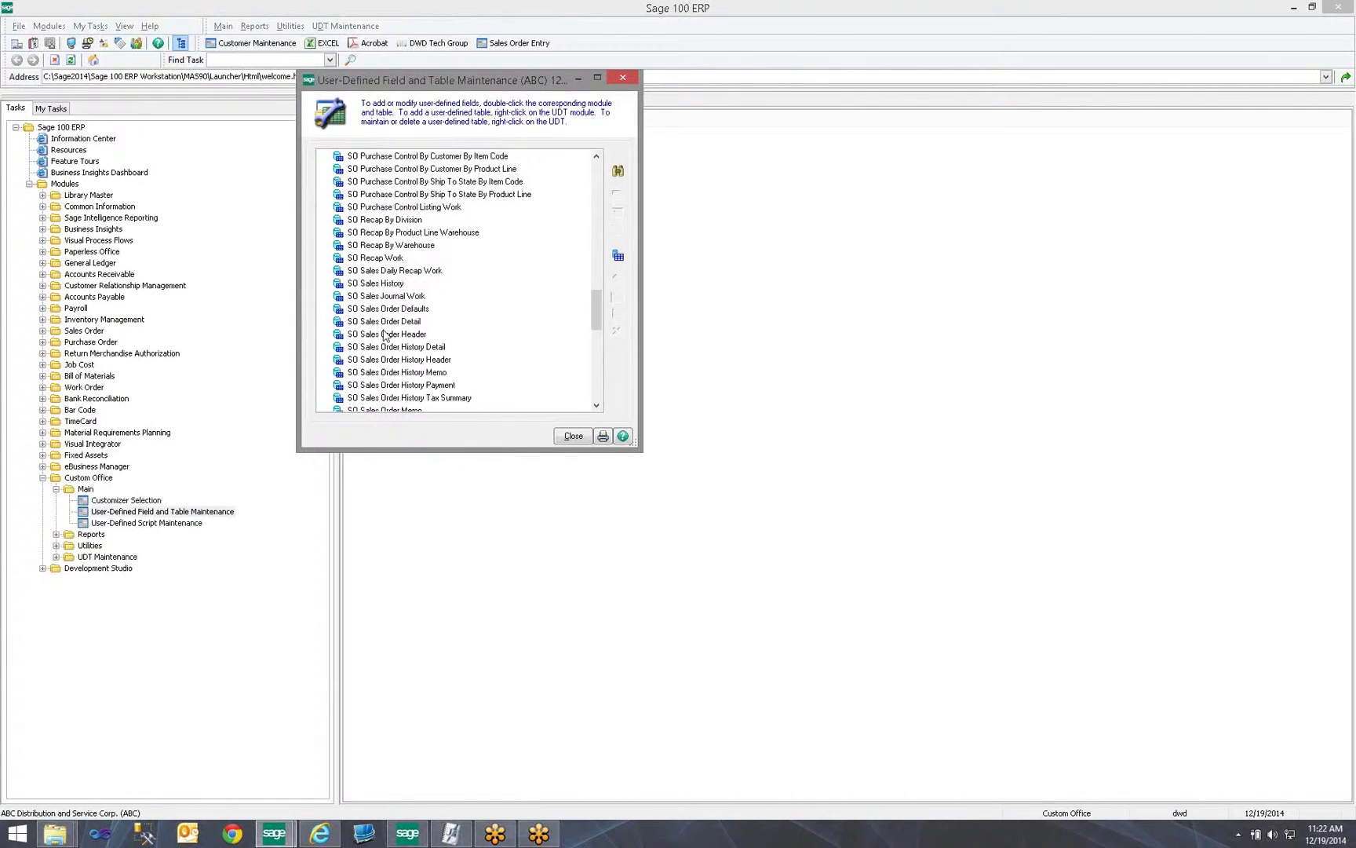
click(398, 335)
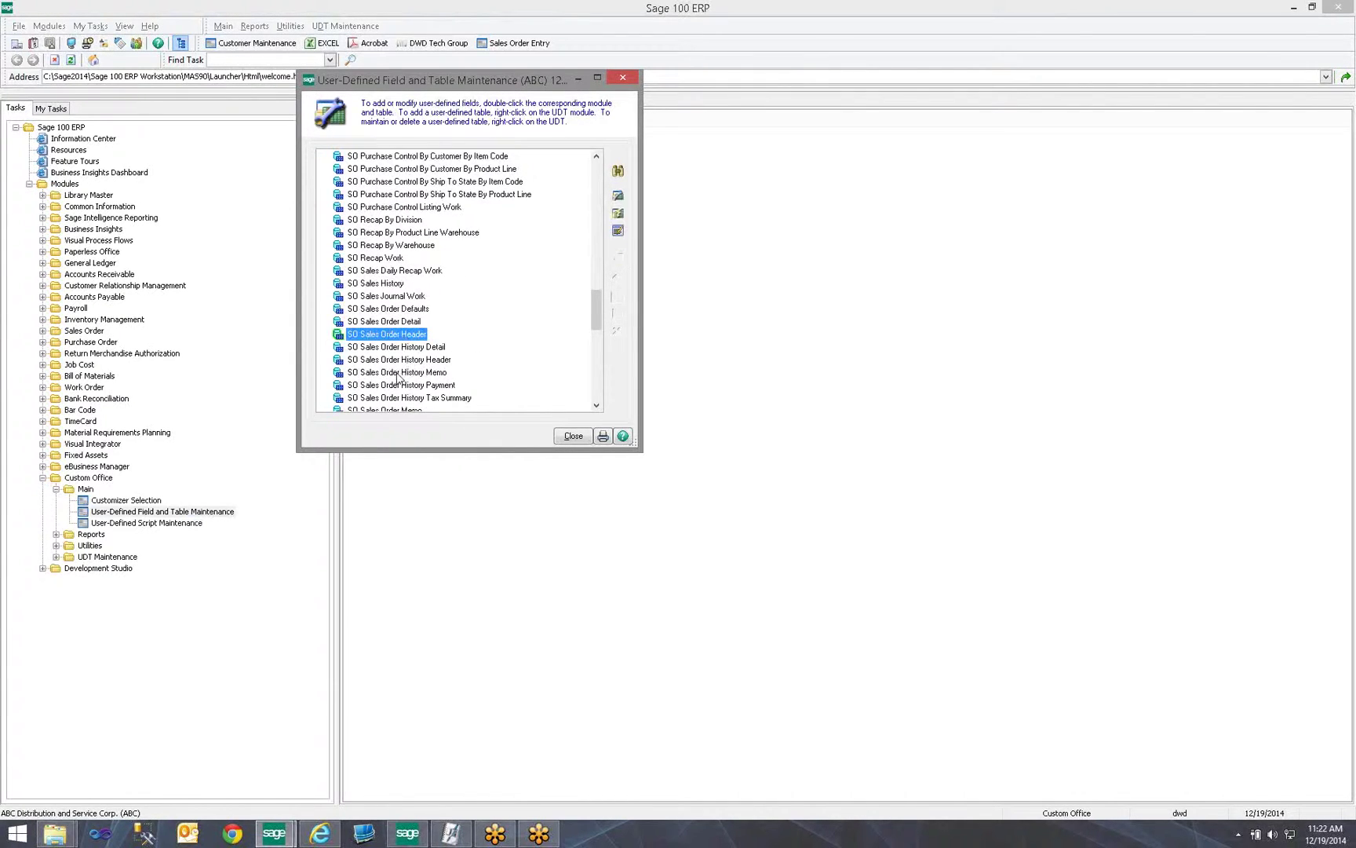
Step: Edit SO Sales Order Header fields and add UDF_TRADESHOW with description Tradeshow
right_click(415, 336)
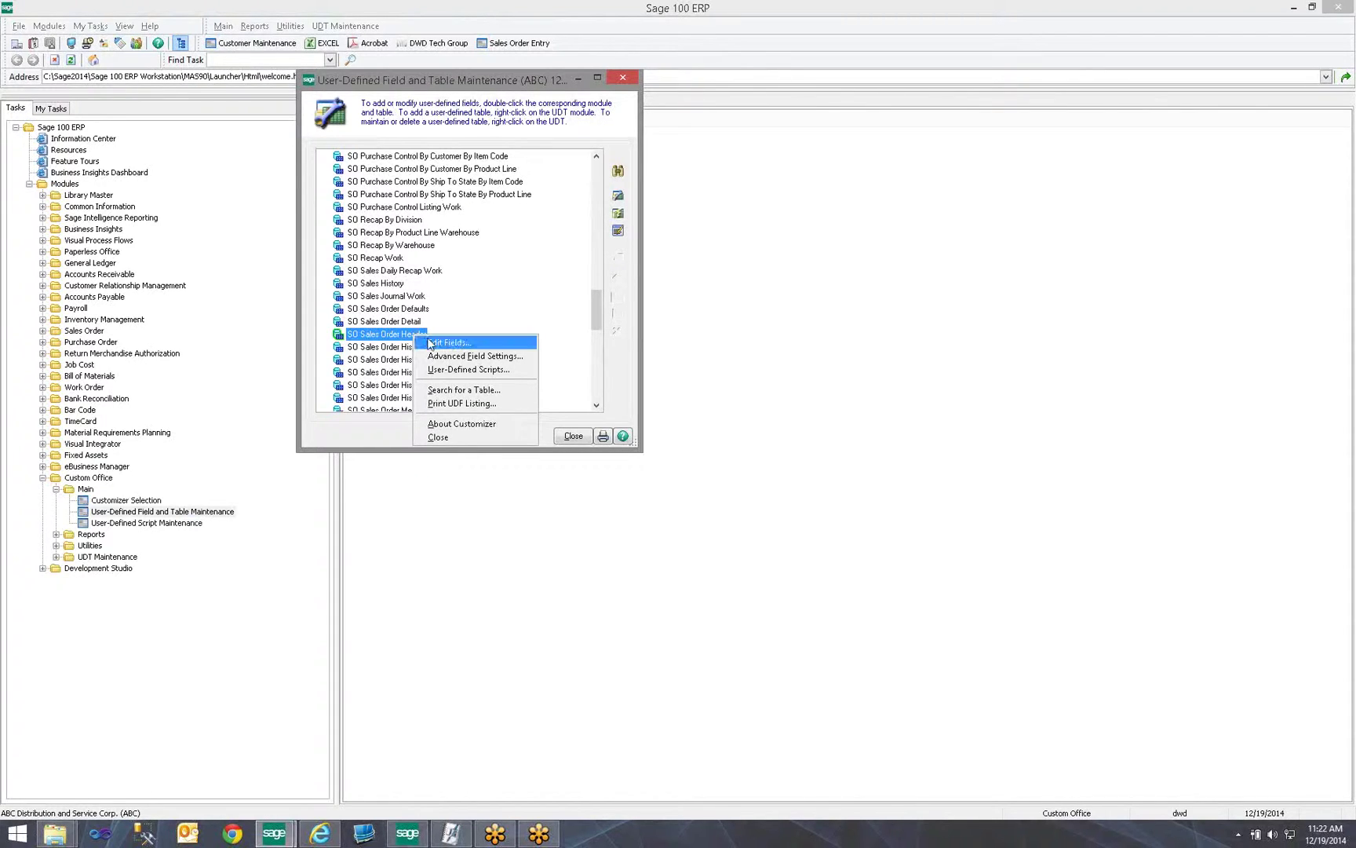
click(497, 344)
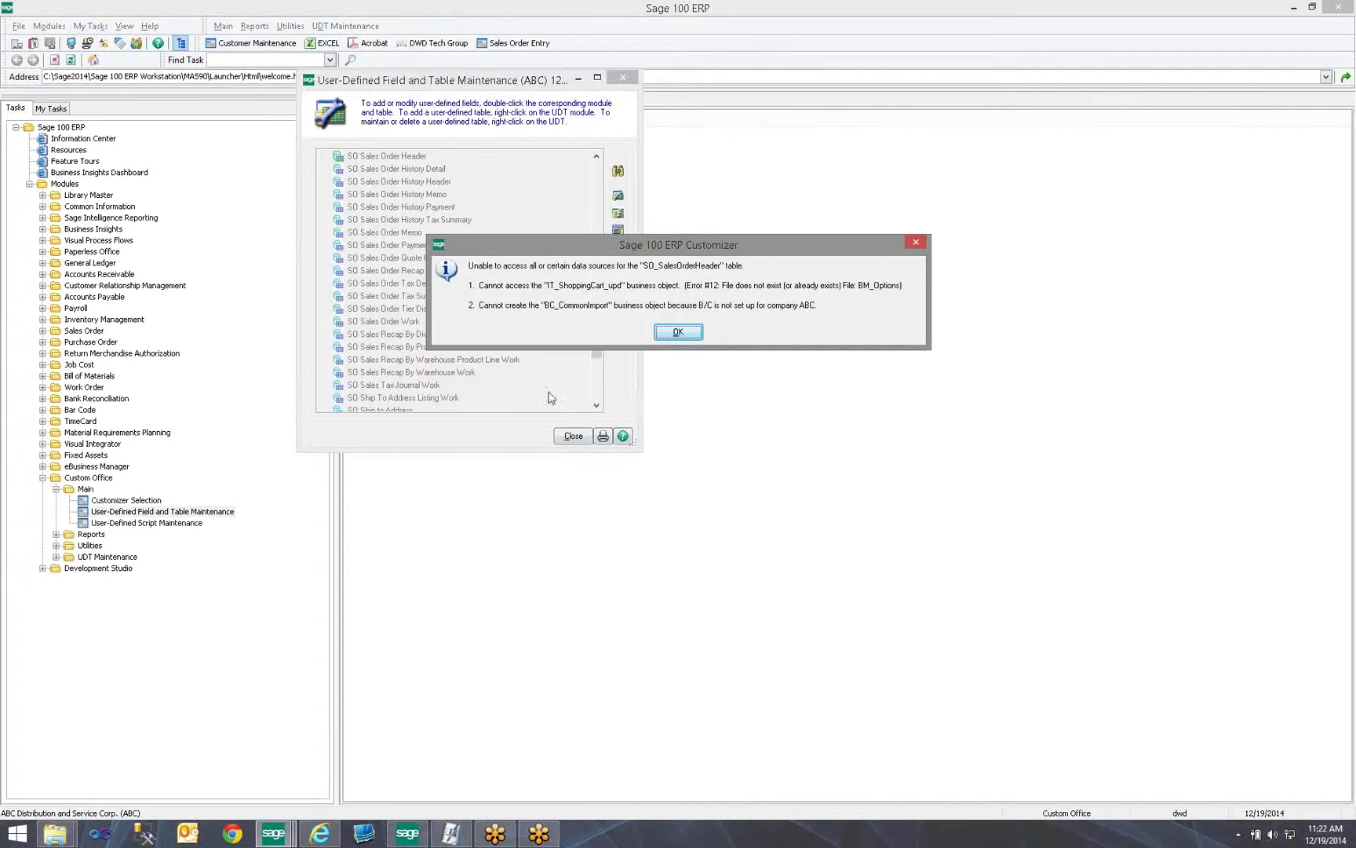
click(678, 332)
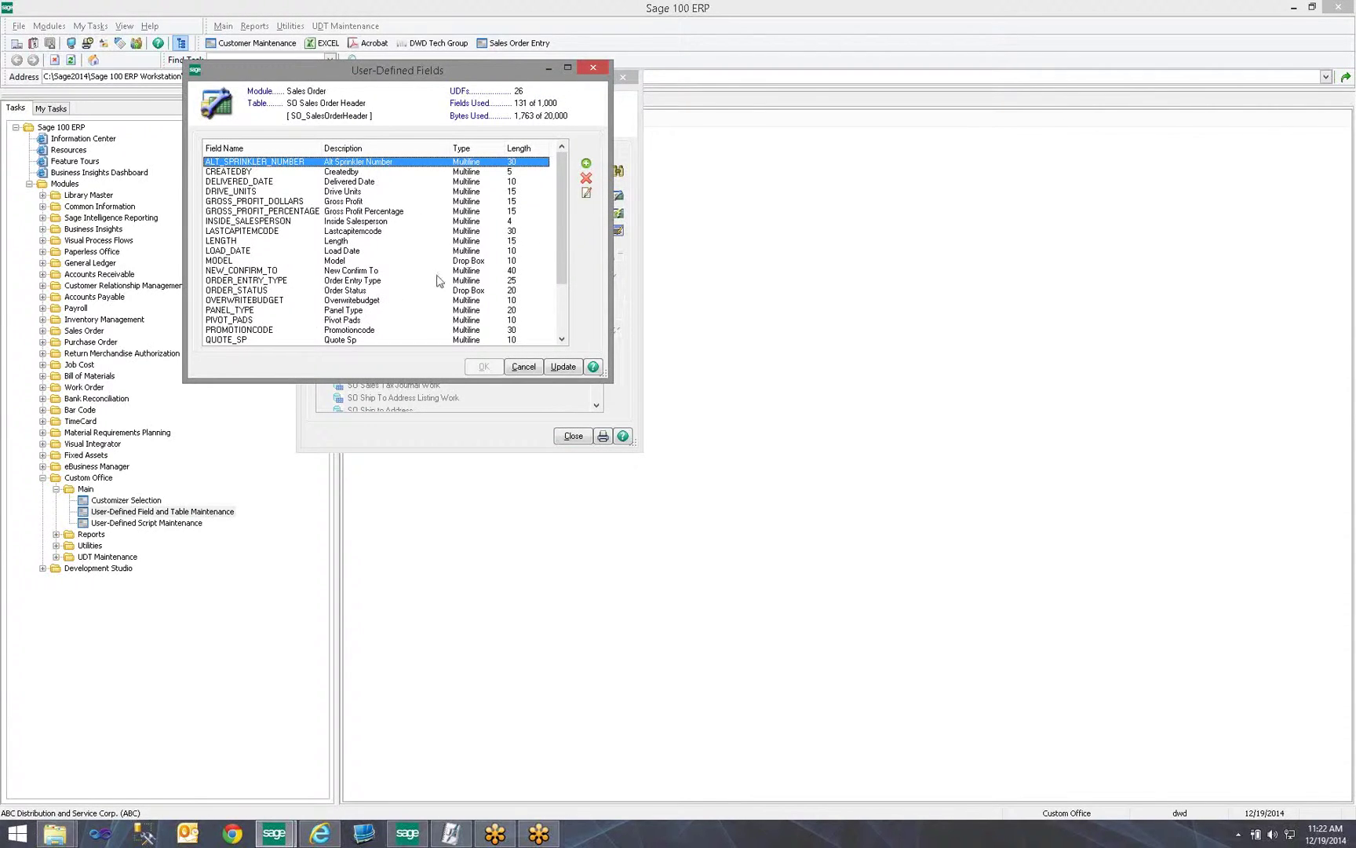
click(586, 164)
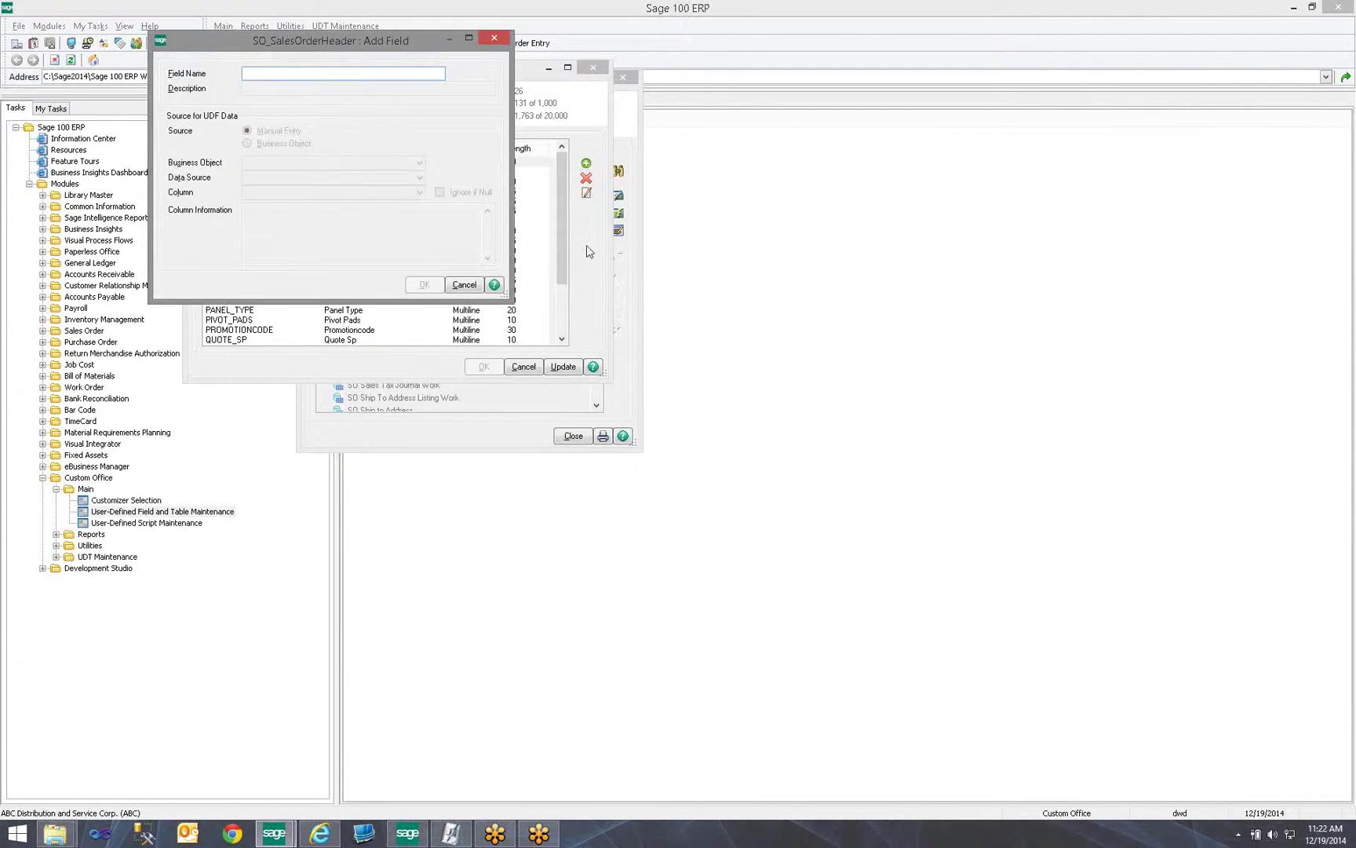
text(TRADESHOW)
key(Tab)
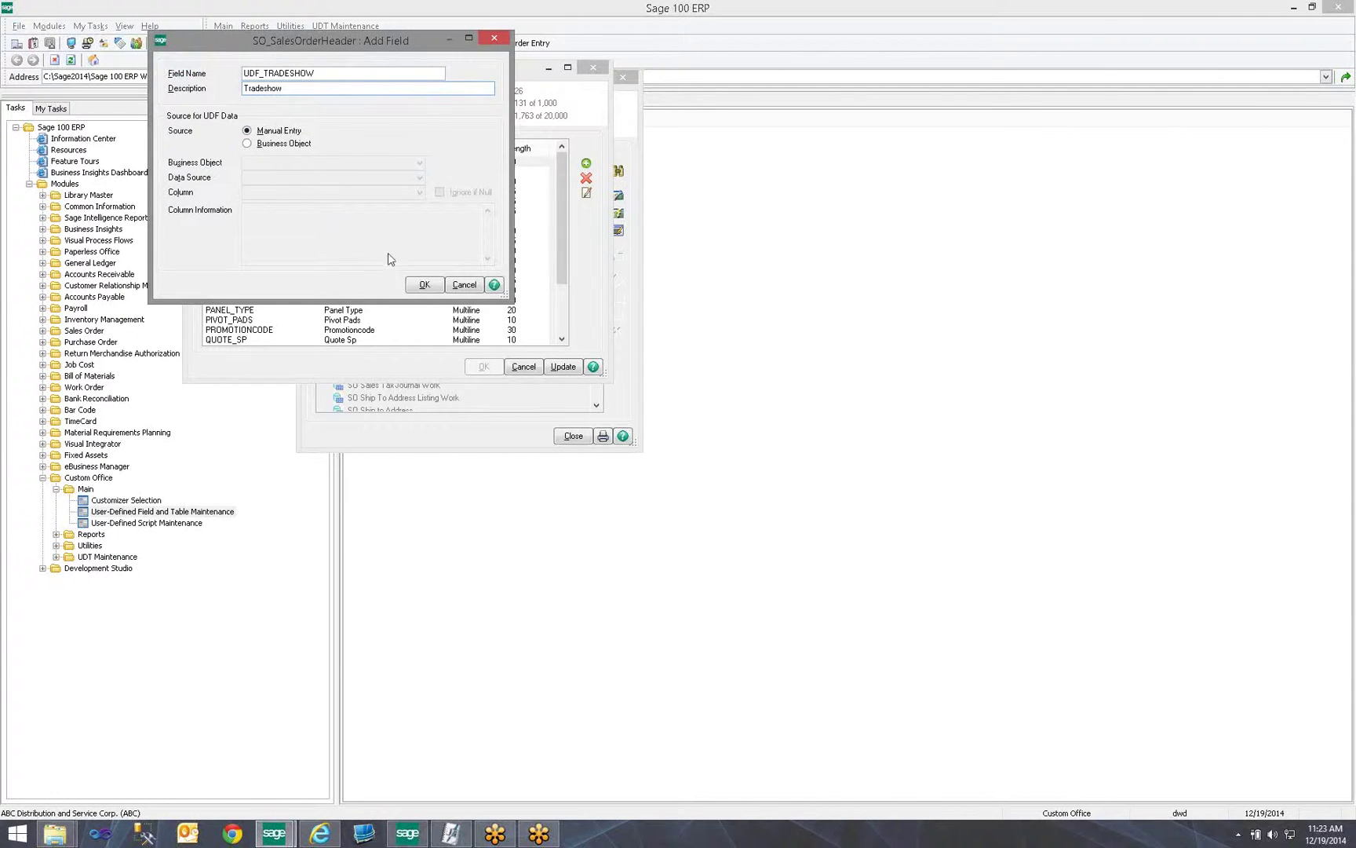
click(424, 286)
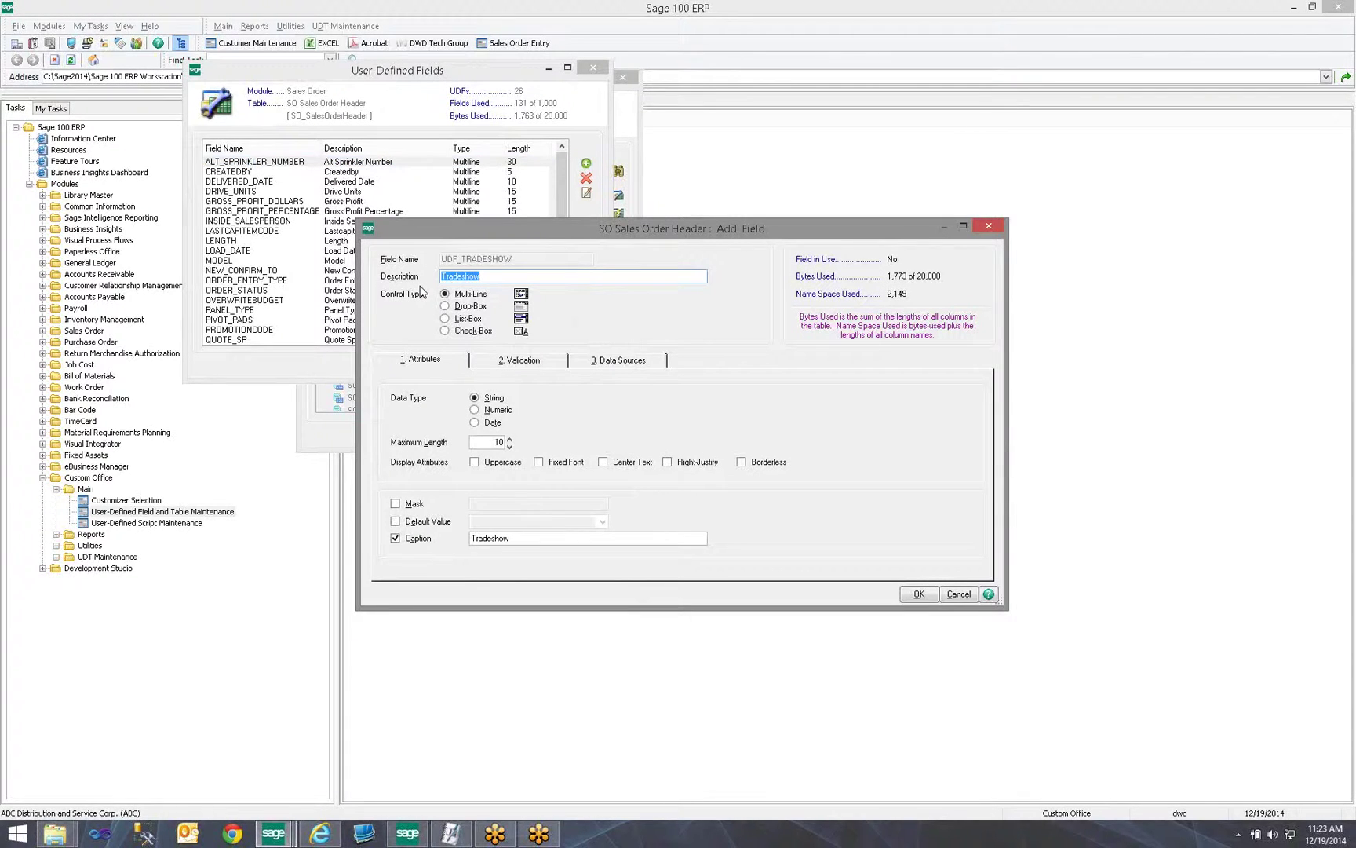
click(483, 276)
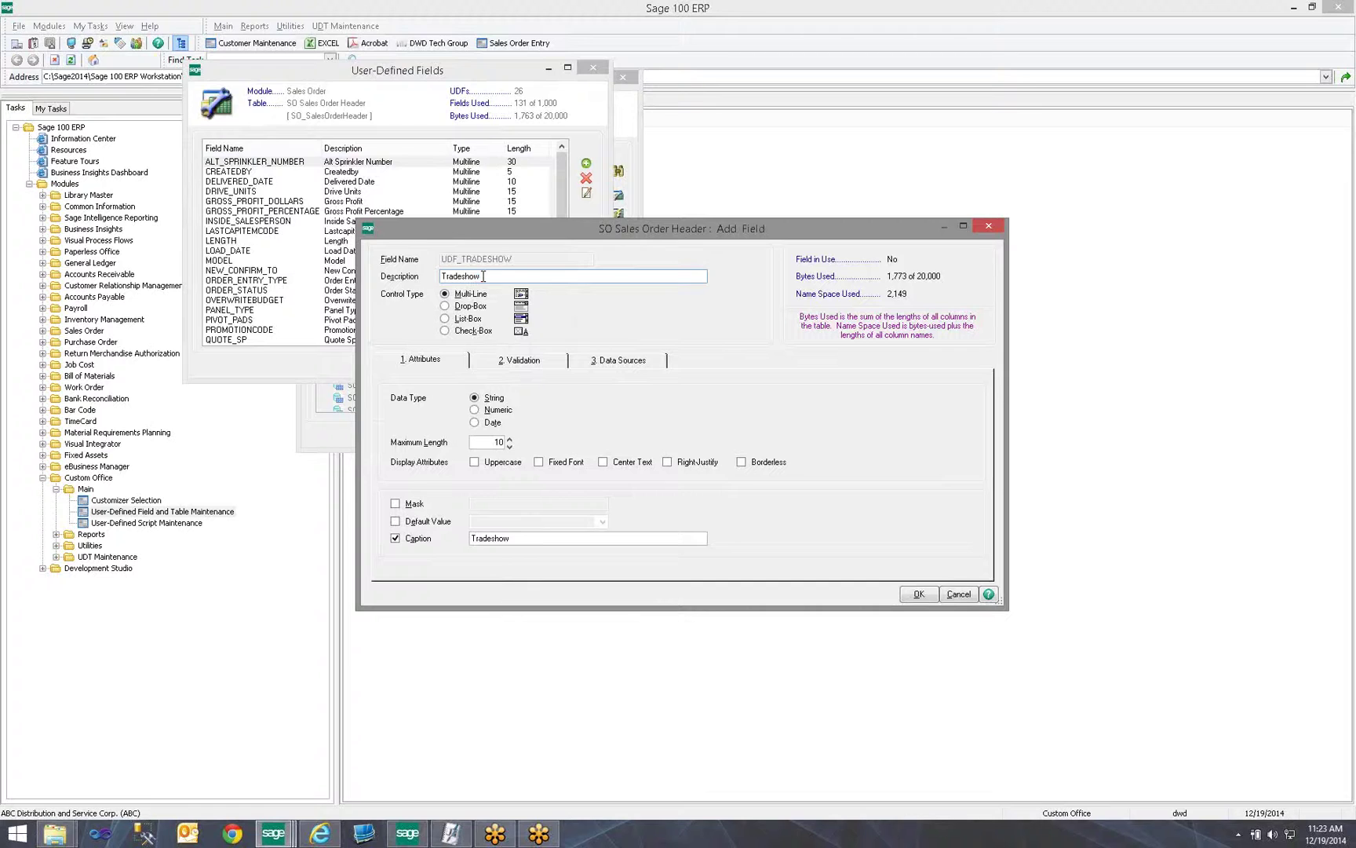
Step: Set the Tradeshow field's control type to Drop-Box with String data type
click(445, 306)
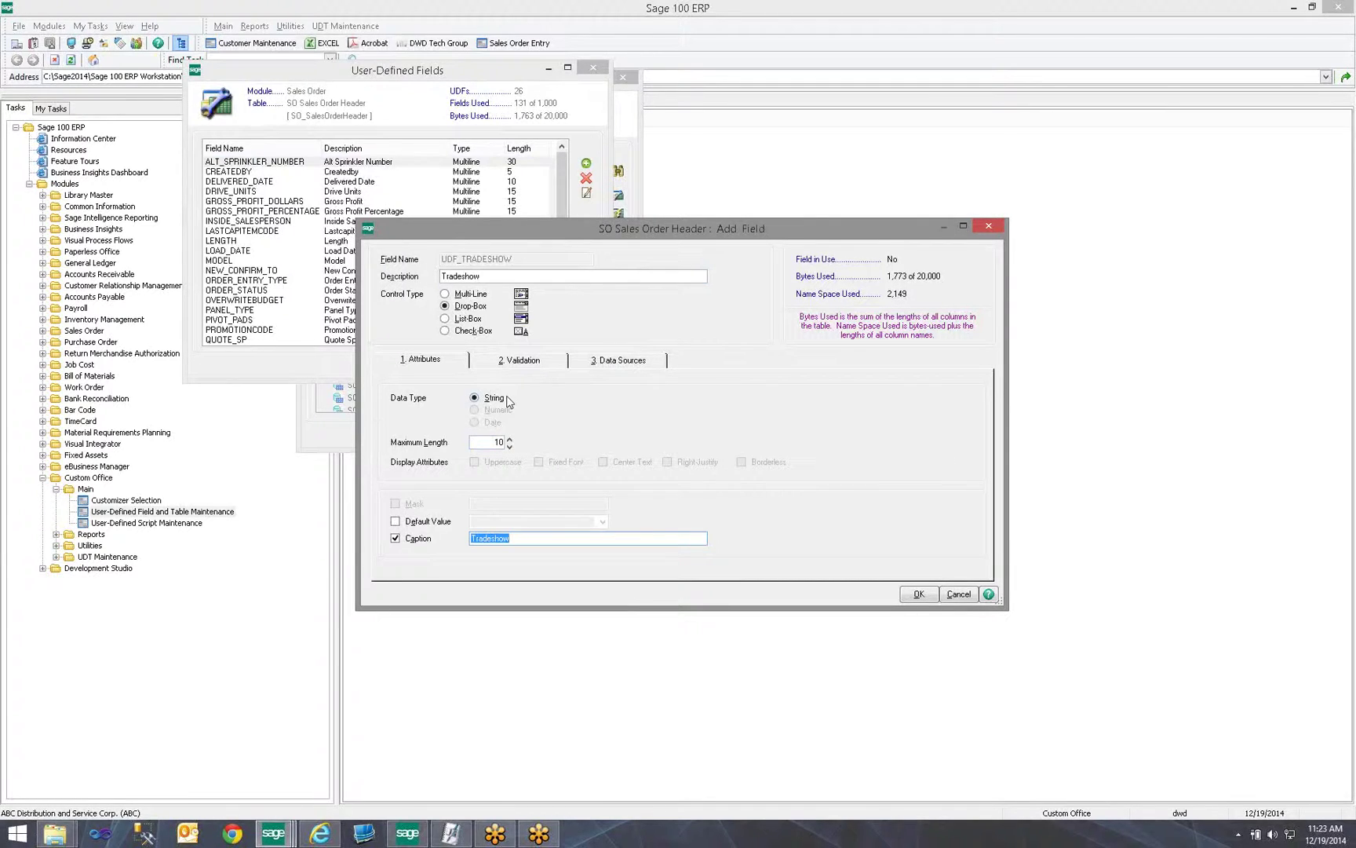
click(445, 295)
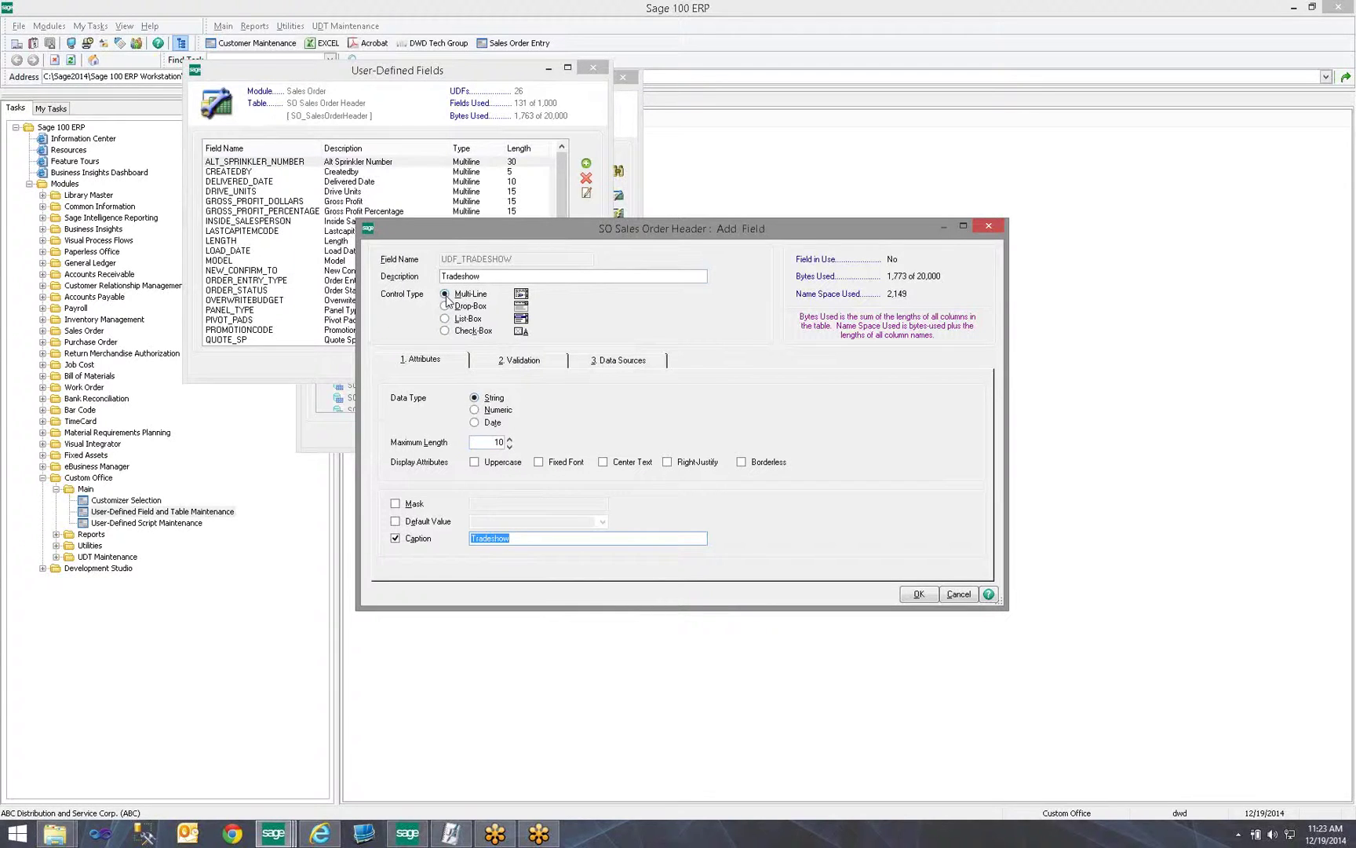
click(474, 409)
click(474, 422)
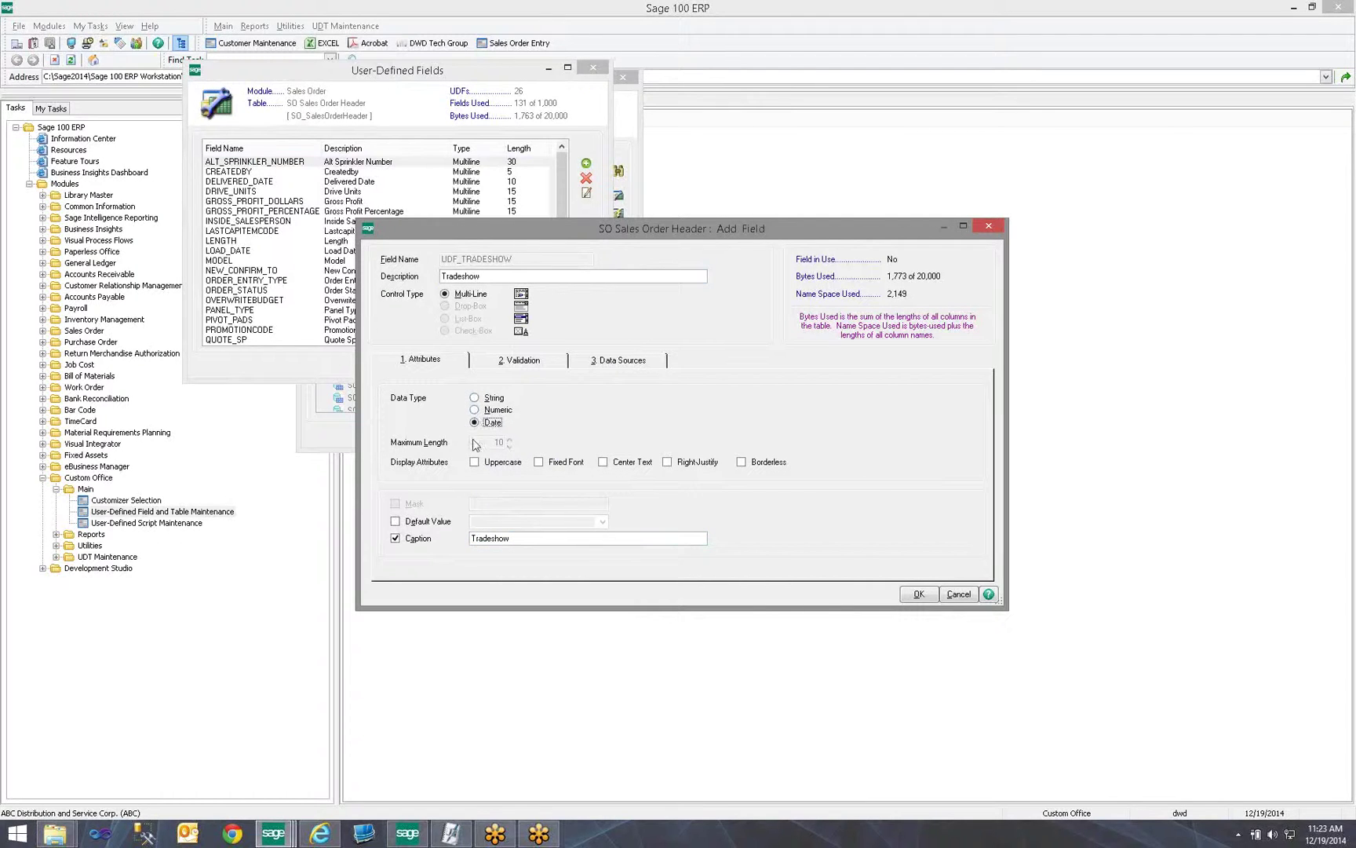
click(499, 411)
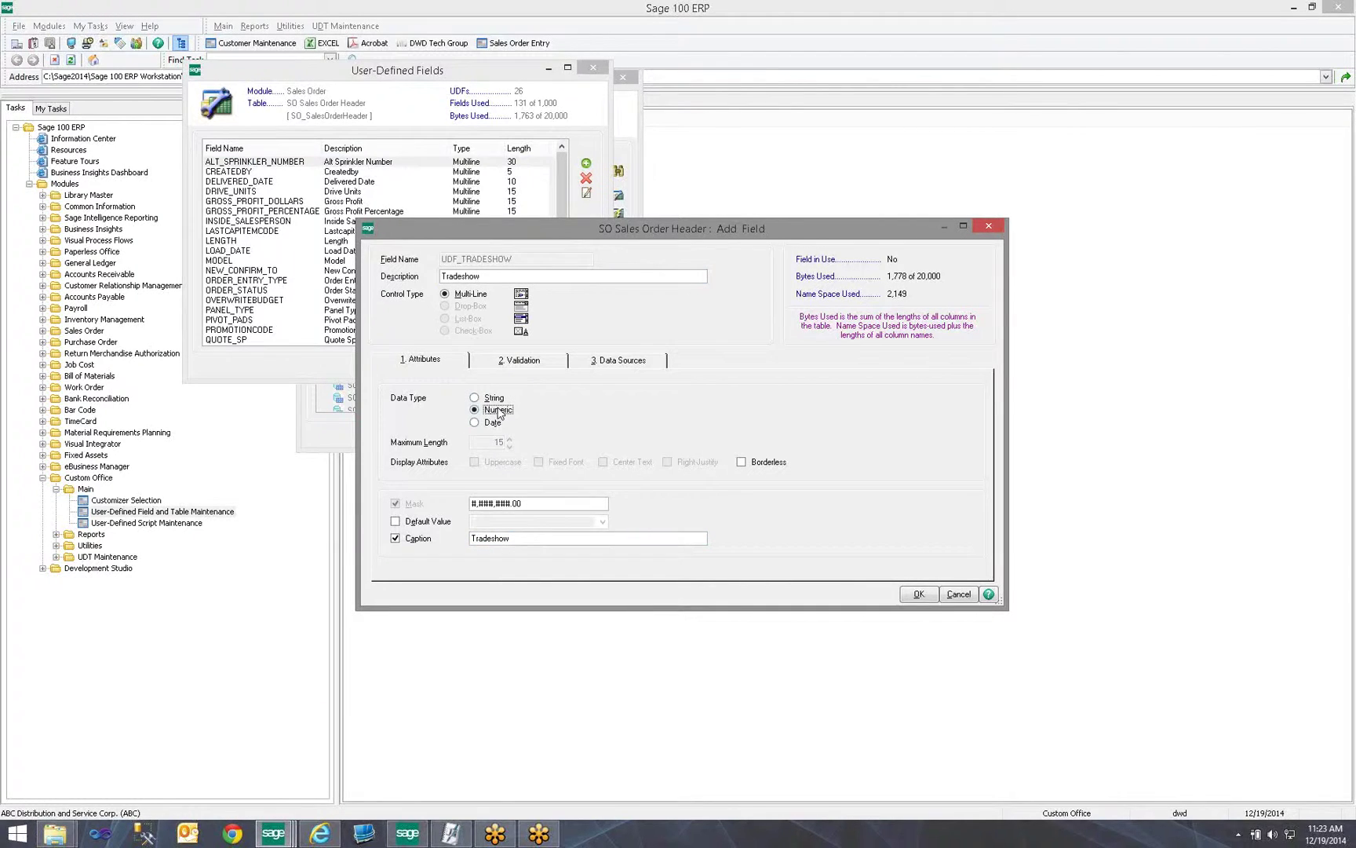
click(497, 398)
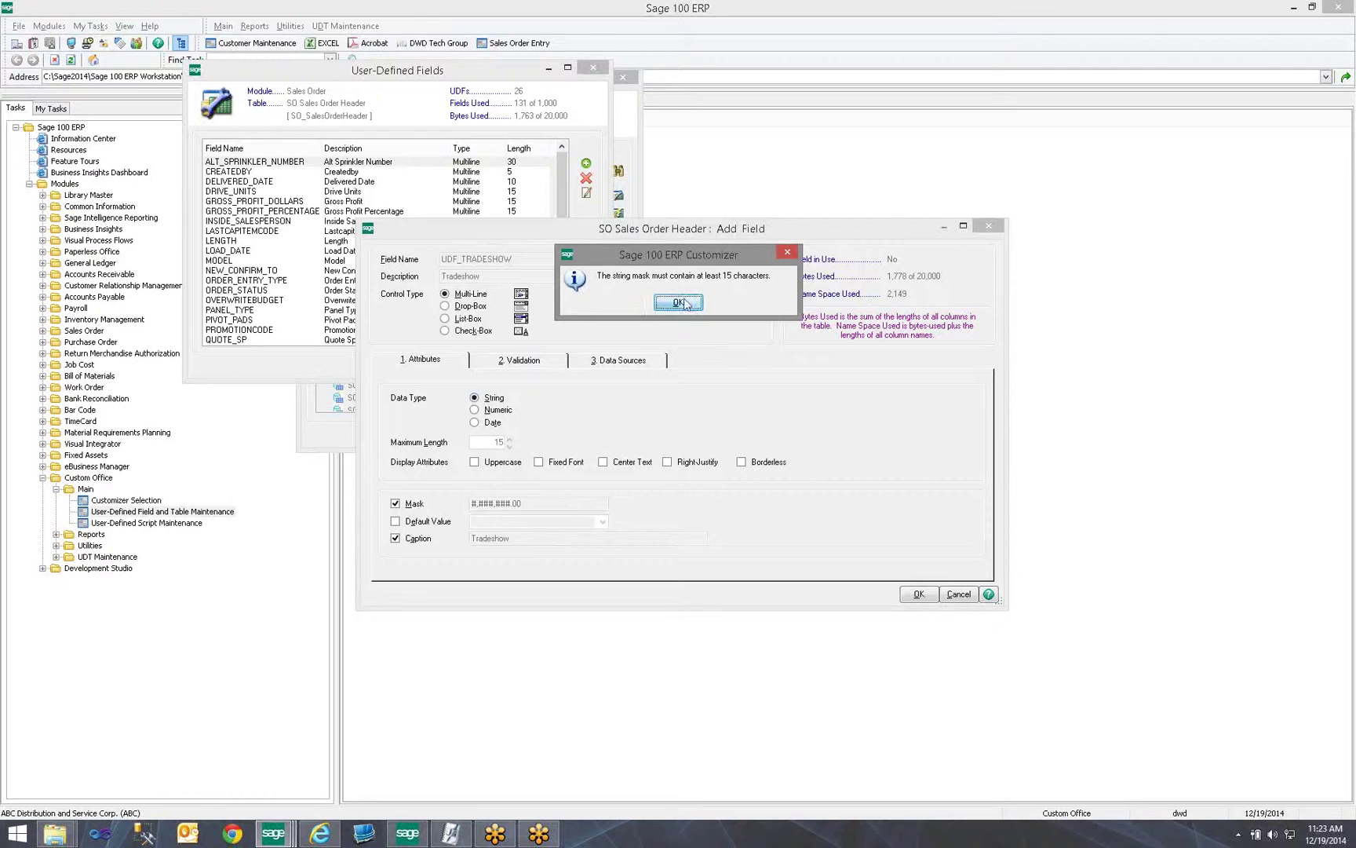
click(669, 303)
click(446, 306)
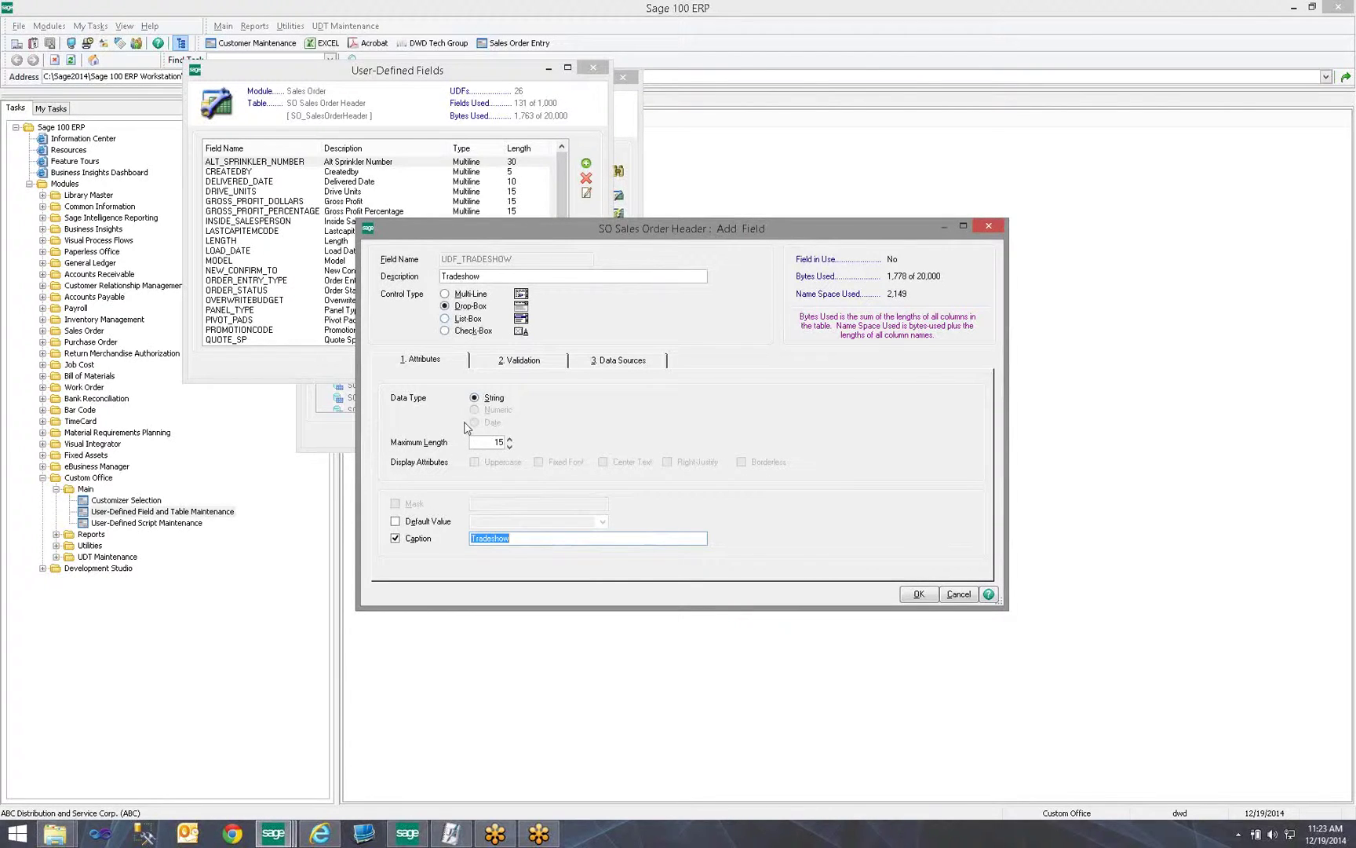
Step: Set the Tradeshow field's maximum length to 25 characters
double_click(488, 442)
text(25)
click(524, 363)
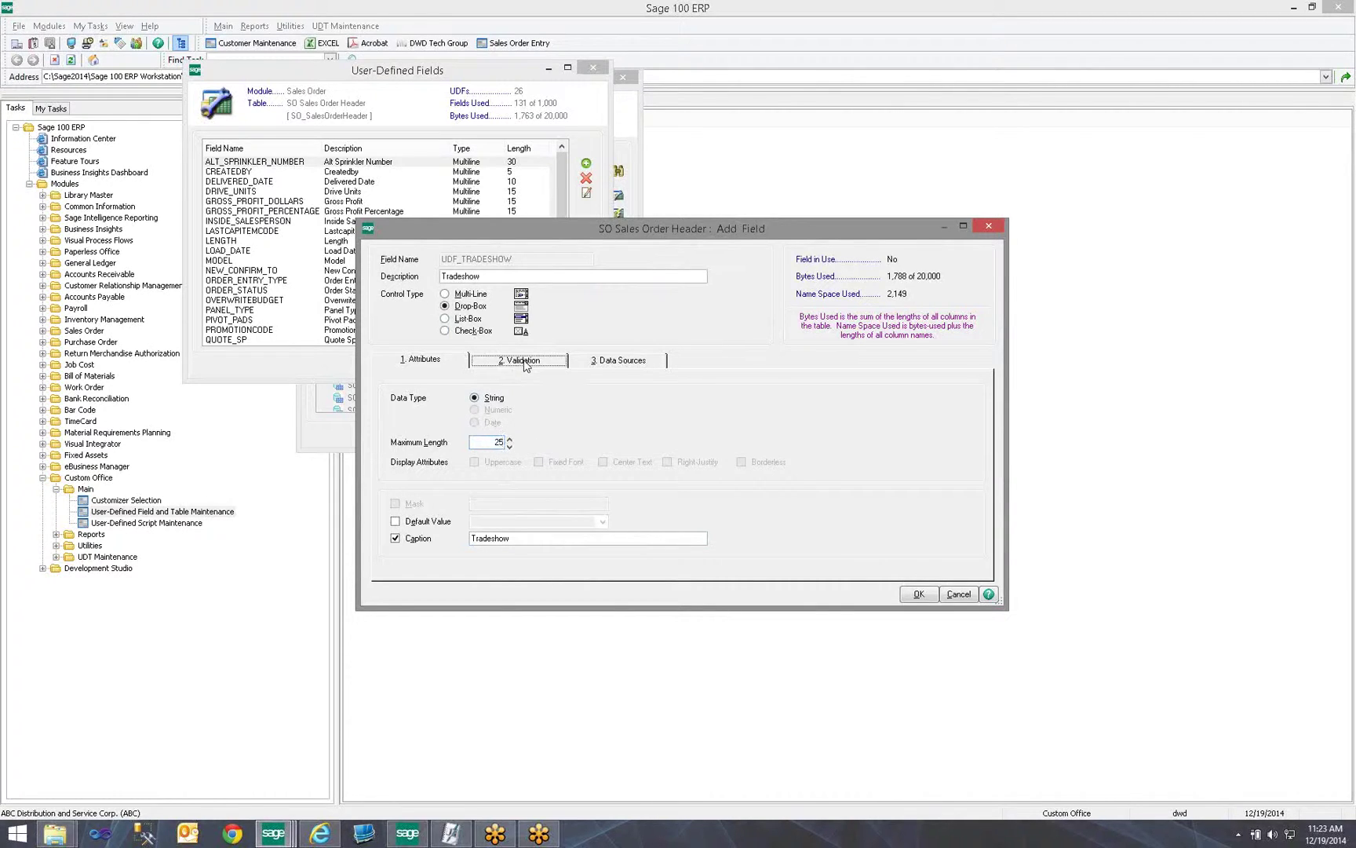
click(507, 440)
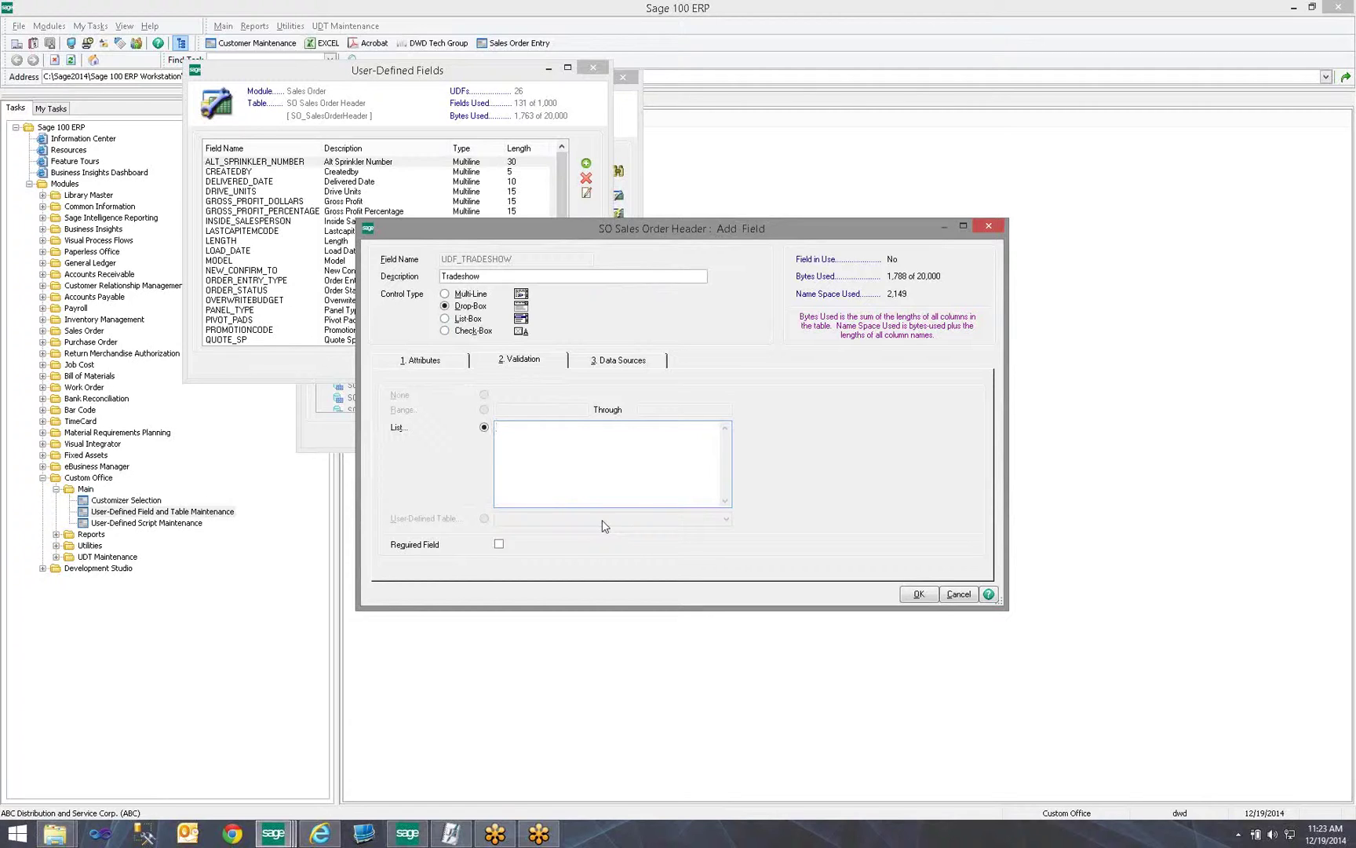
Step: Enter SPRING 2013, SPRING 2014, FALL 2013 and FALL 2014 in the validation value list
text(S)
text(PRIN)
text(G 2013 )
text(SPRING)
text( 2014)
key(Return)
text(FALL 2013 FALL 2014)
key(Return)
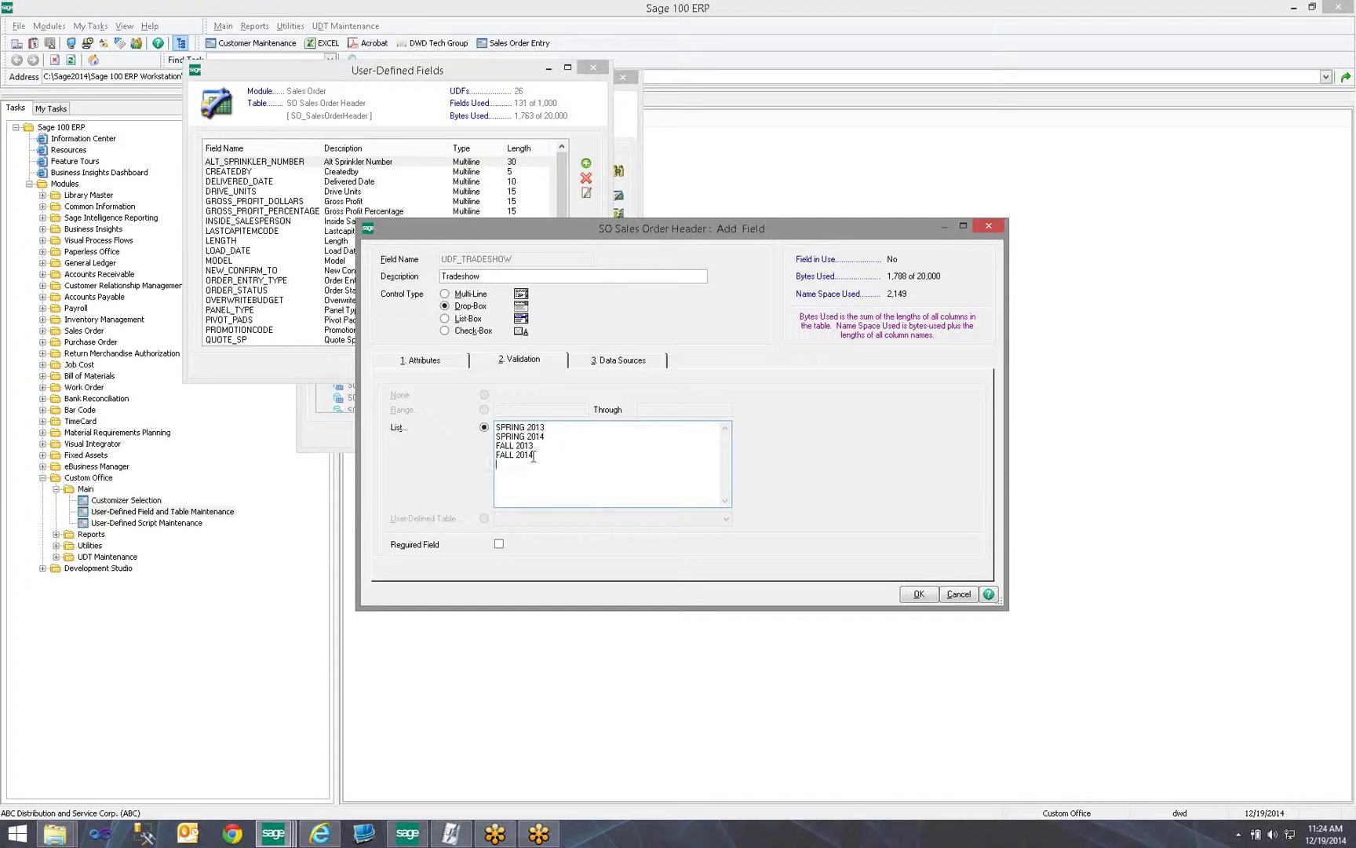
Step: Move SPRING 2014 after FALL 2013 and add SPRING 2015 and FALL 2015
drag(544, 436, 486, 437)
key(BackSpace)
key(BackSpace)
click(542, 437)
key(Return)
text(SPR)
key(Return)
text(SPRING 2015)
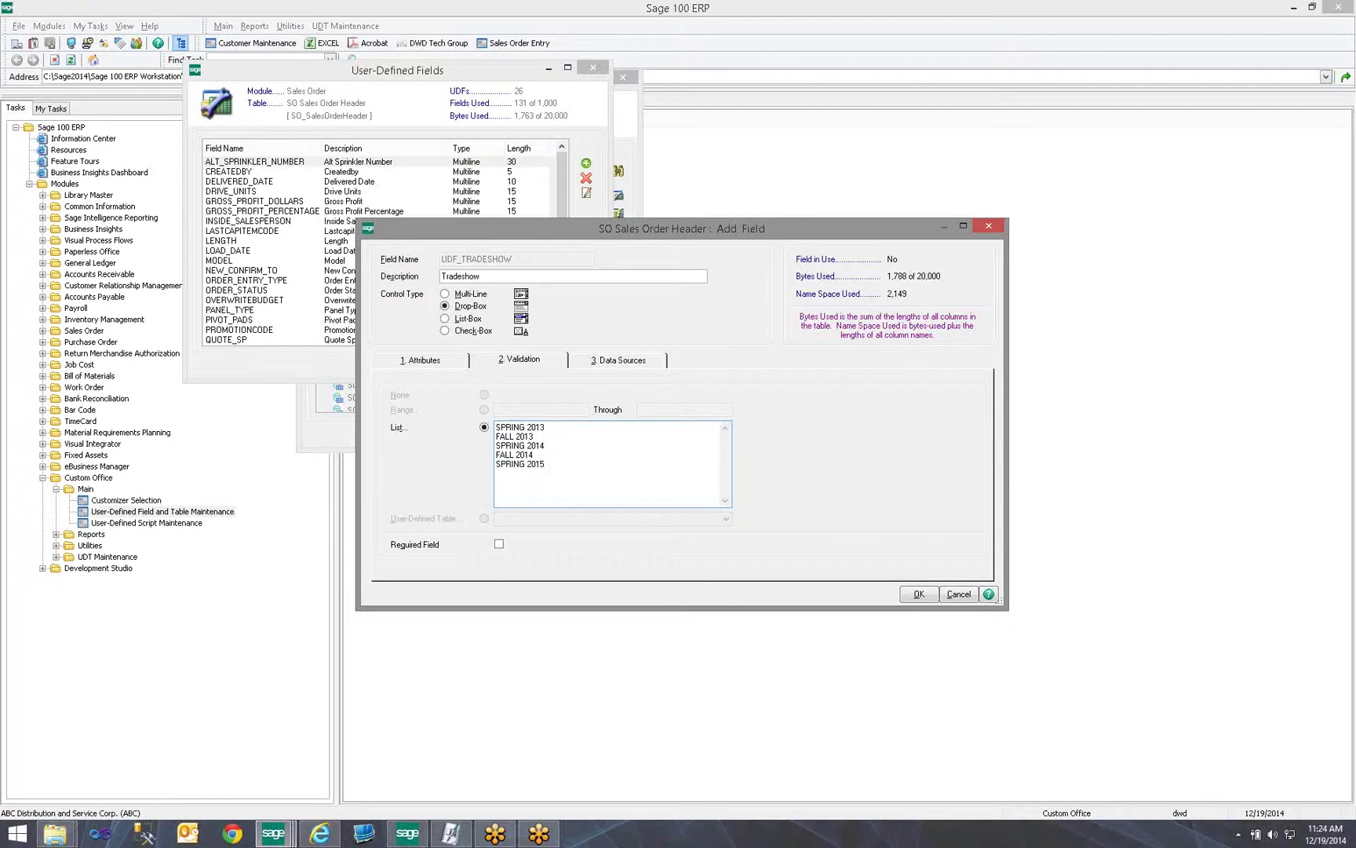
key(Return)
text(FALL 2015)
click(439, 361)
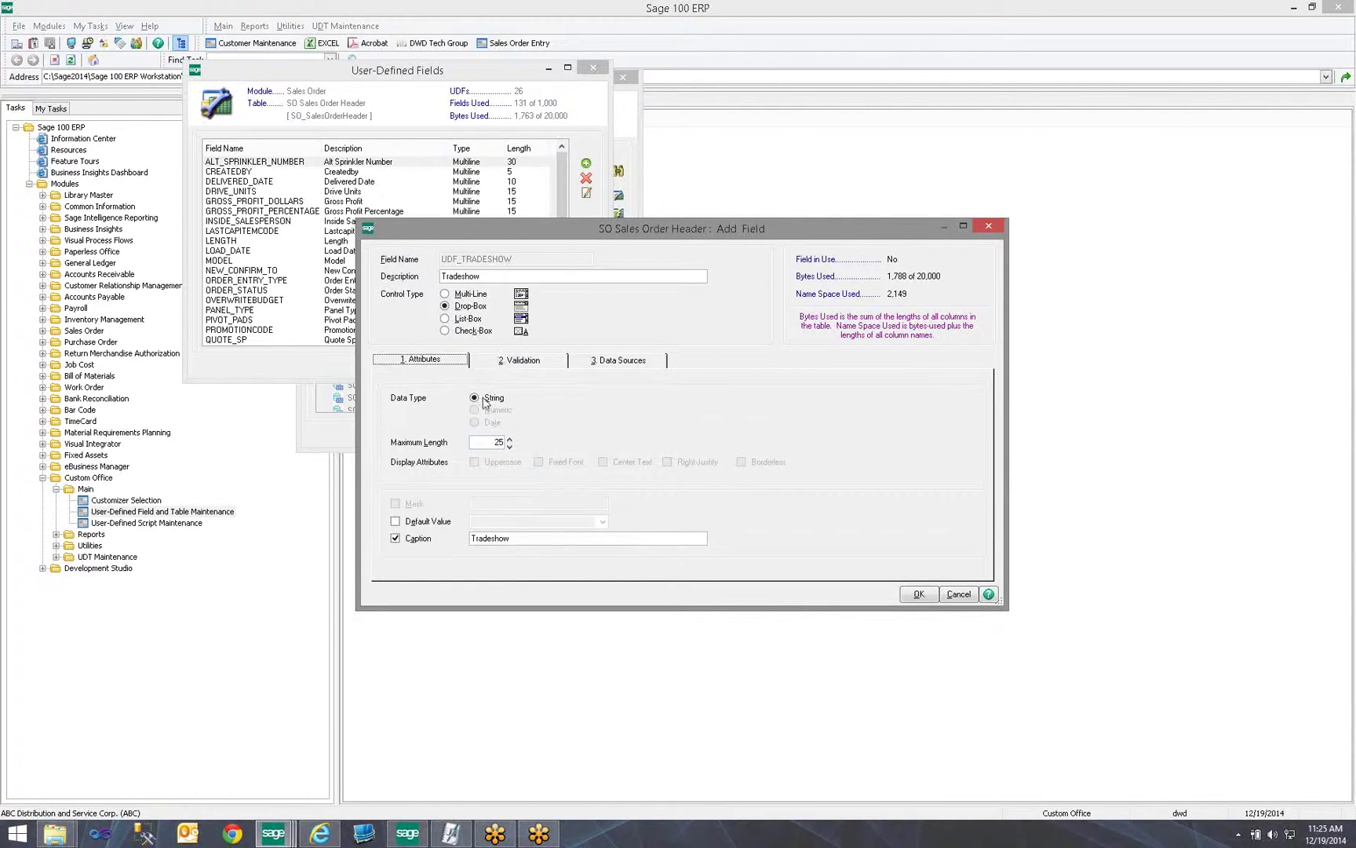
Step: Accept the TRADESHOW field, save the header fields, and start the data dictionary update
click(919, 597)
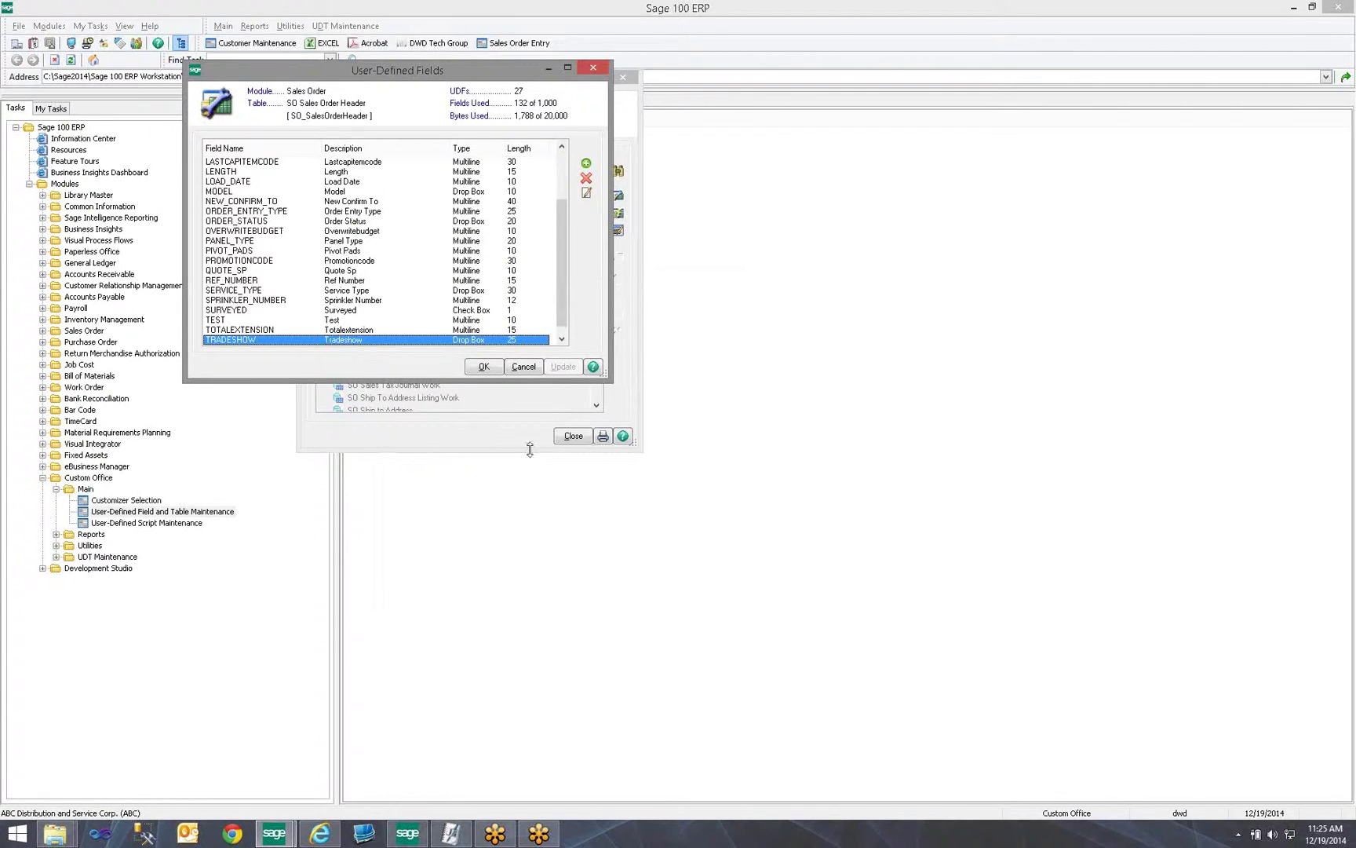
click(482, 369)
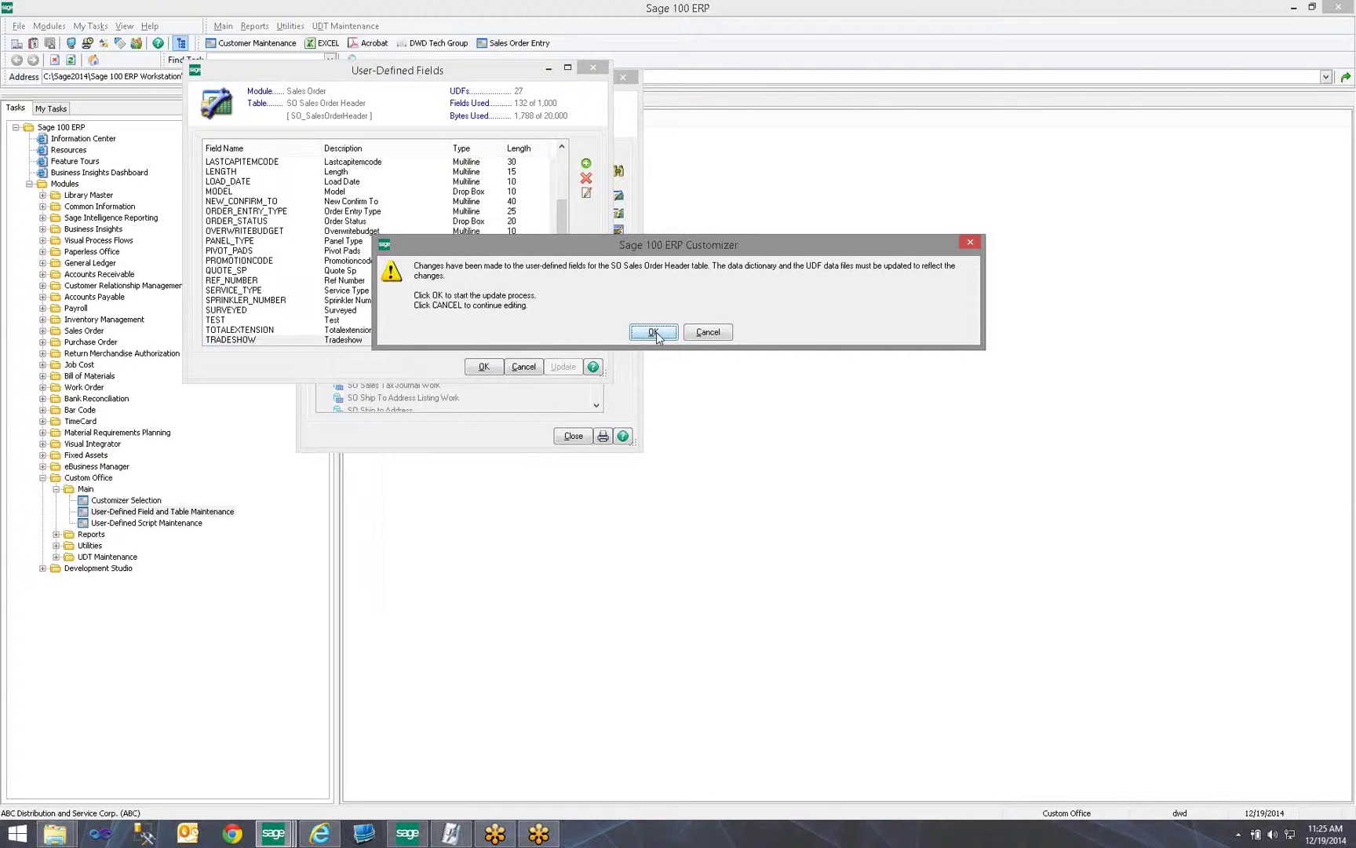
click(655, 332)
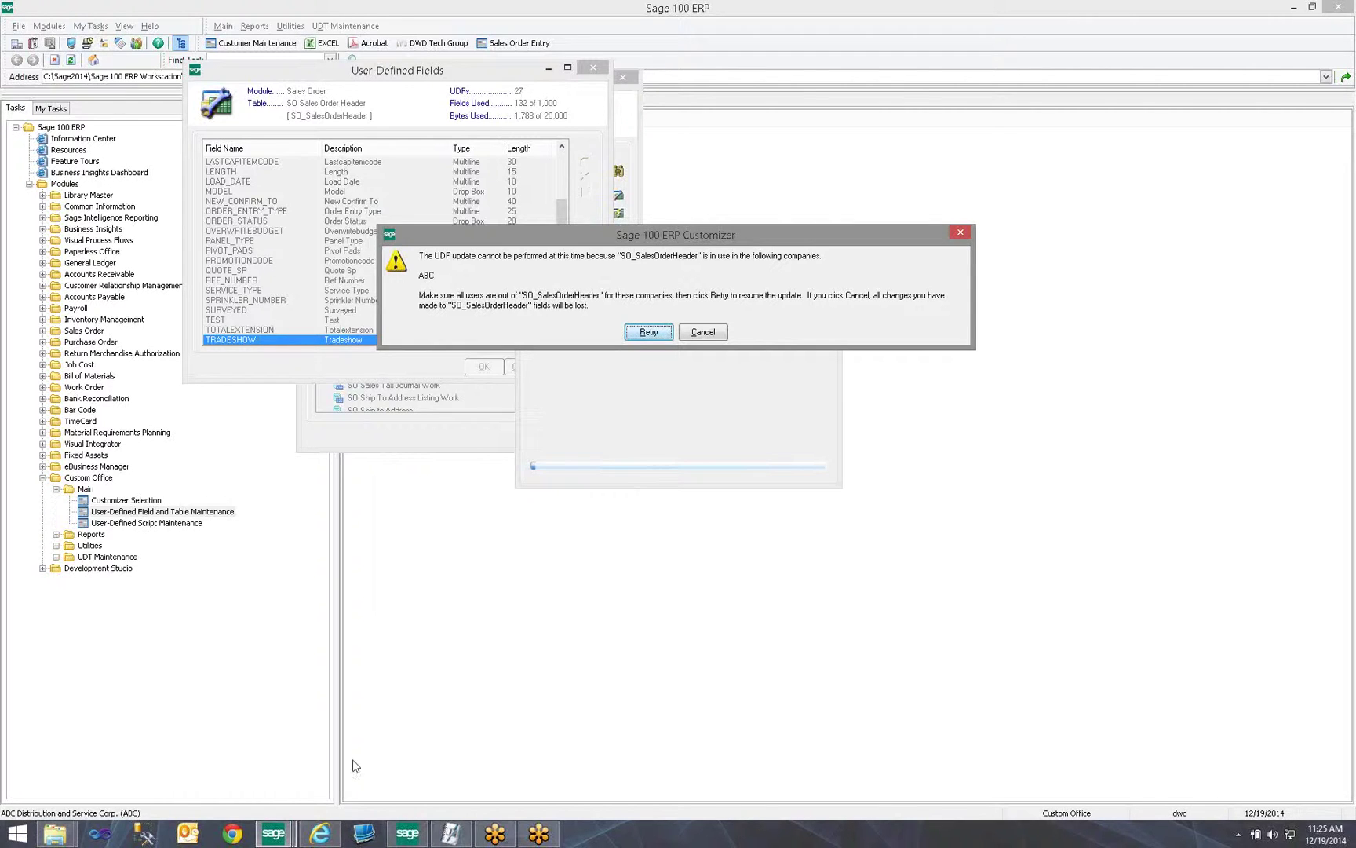
Step: Close the open Sales Order Entry window and retry the TRADESHOW field update
click(284, 840)
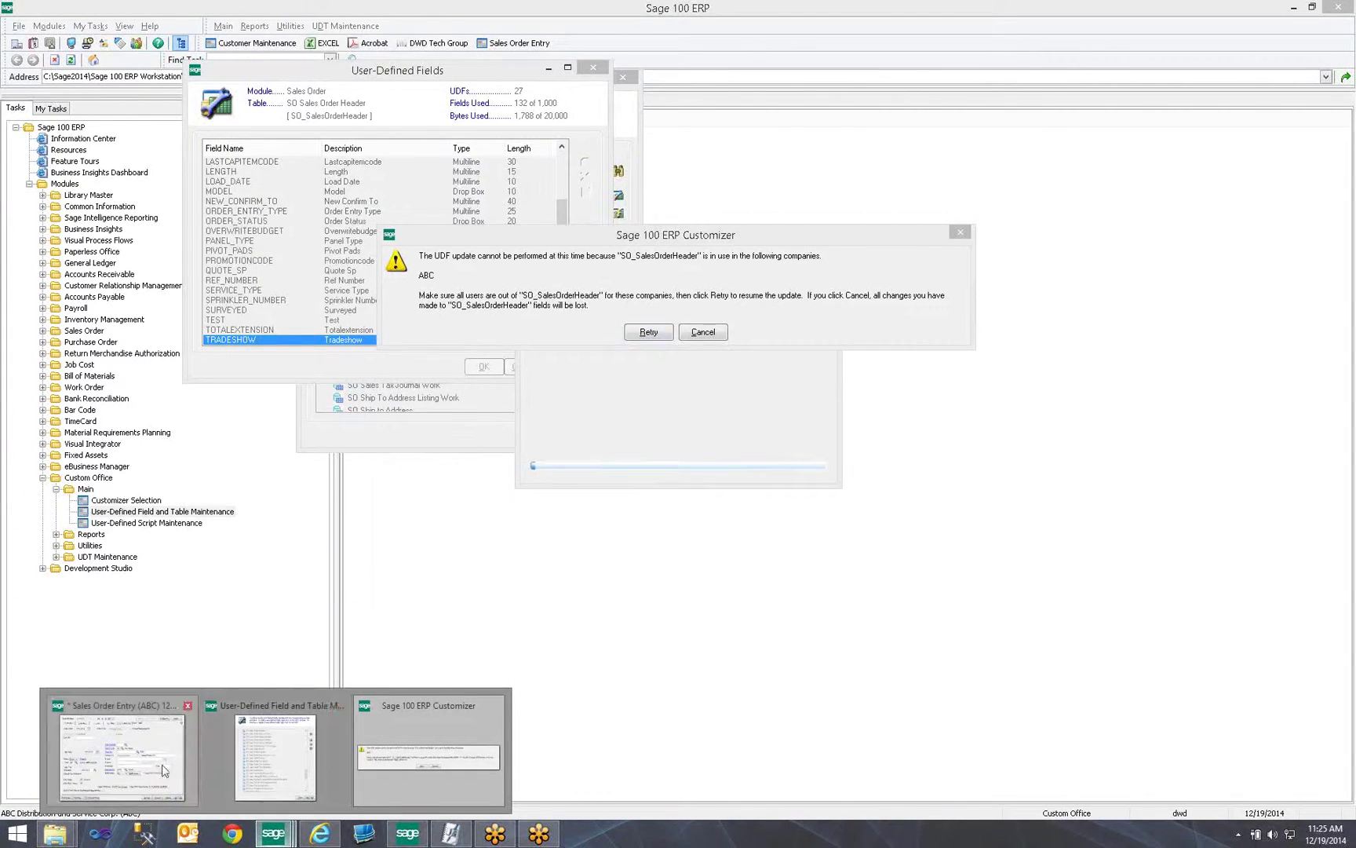
click(122, 753)
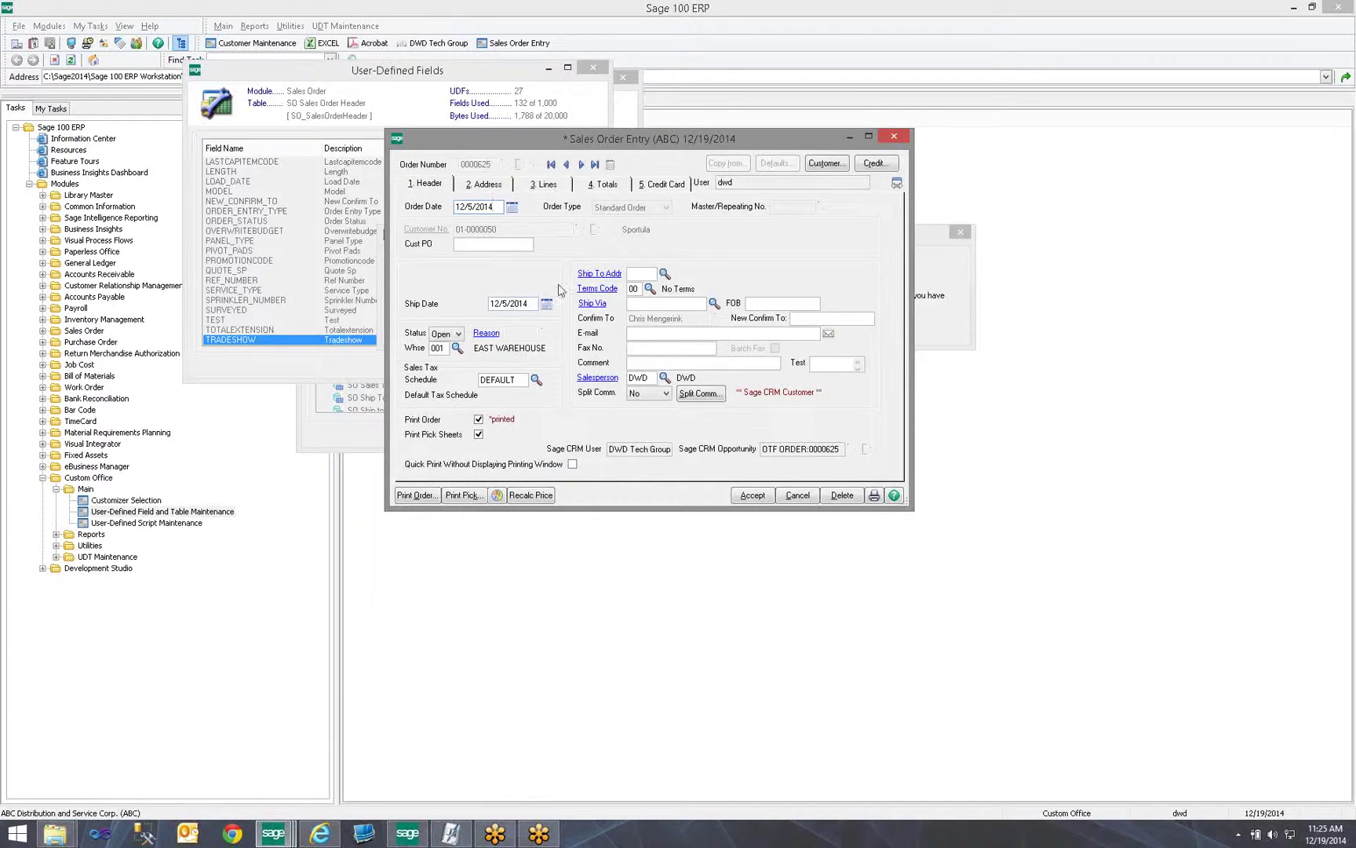
click(899, 139)
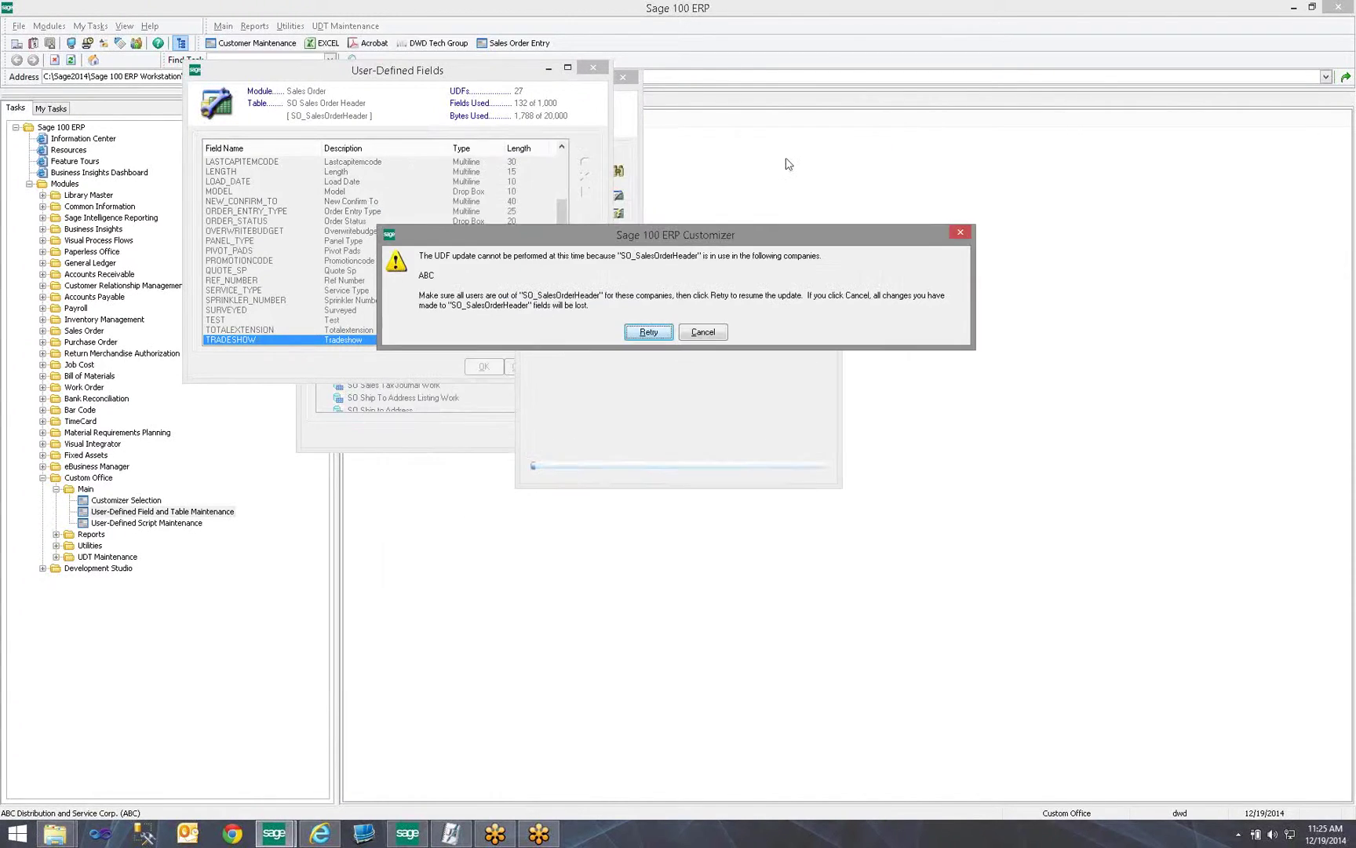
click(640, 334)
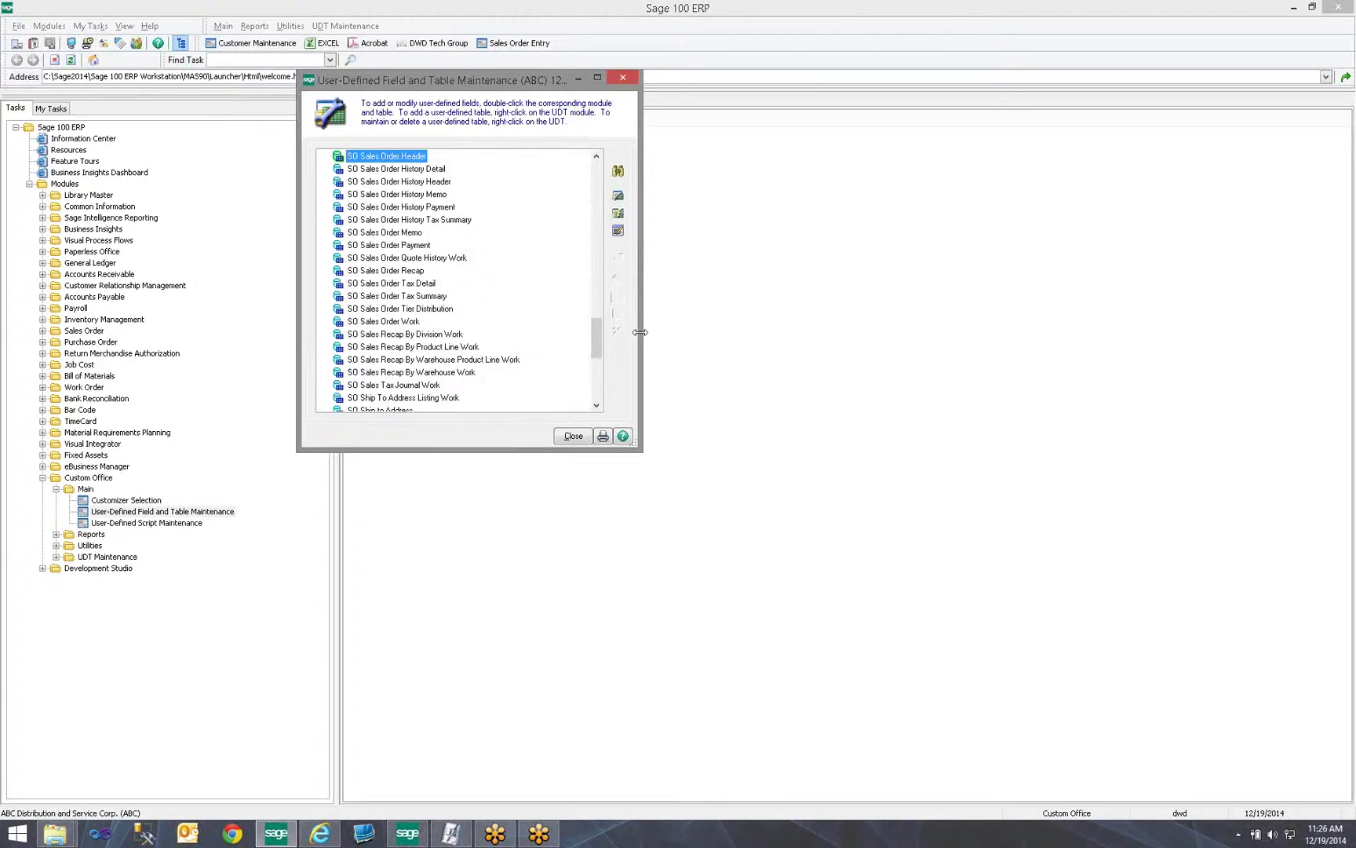
Step: Close UDF maintenance, launch Customizer Selection, and expand Sales Order > Sales Order Entry panels
click(574, 437)
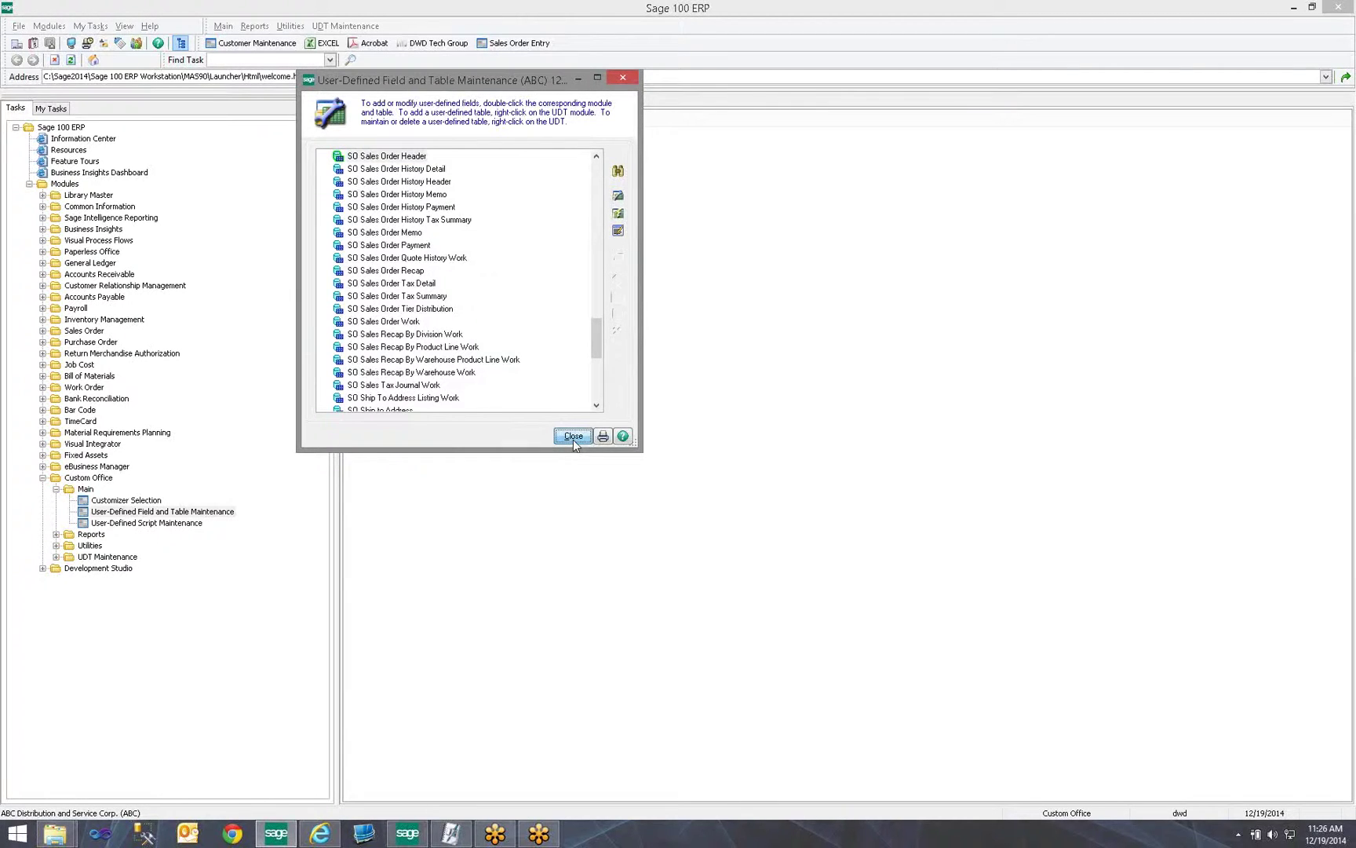
click(572, 436)
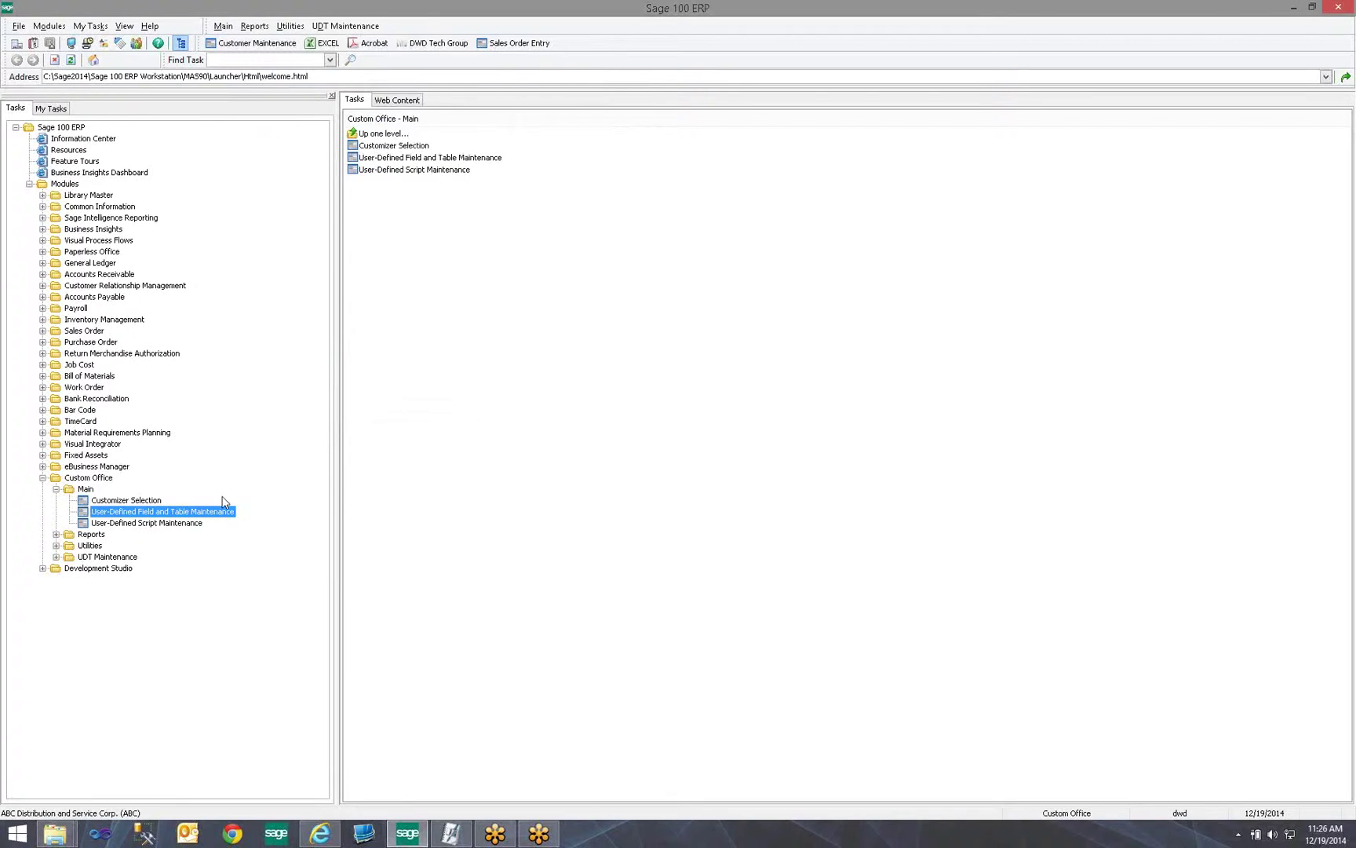
click(143, 501)
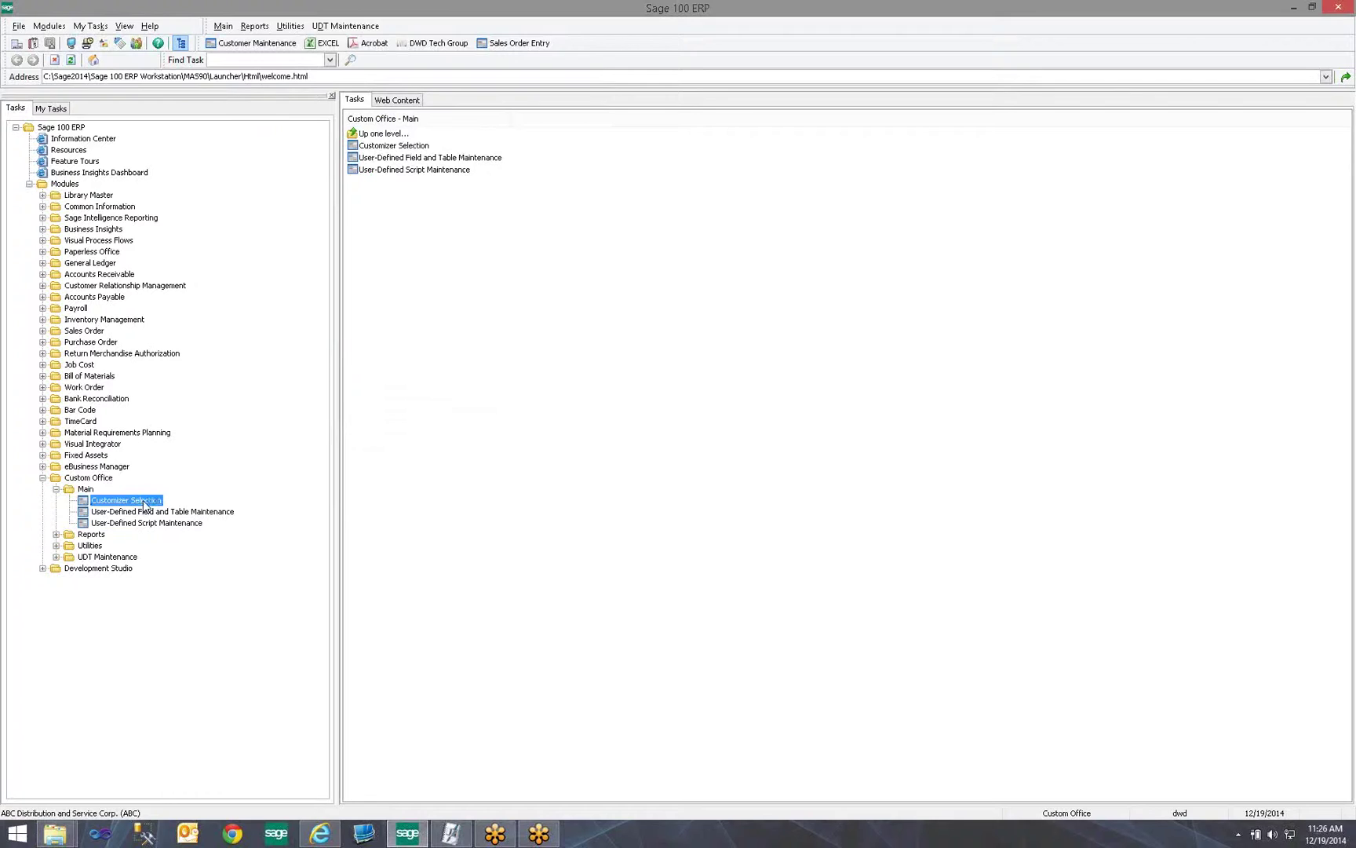
double_click(145, 505)
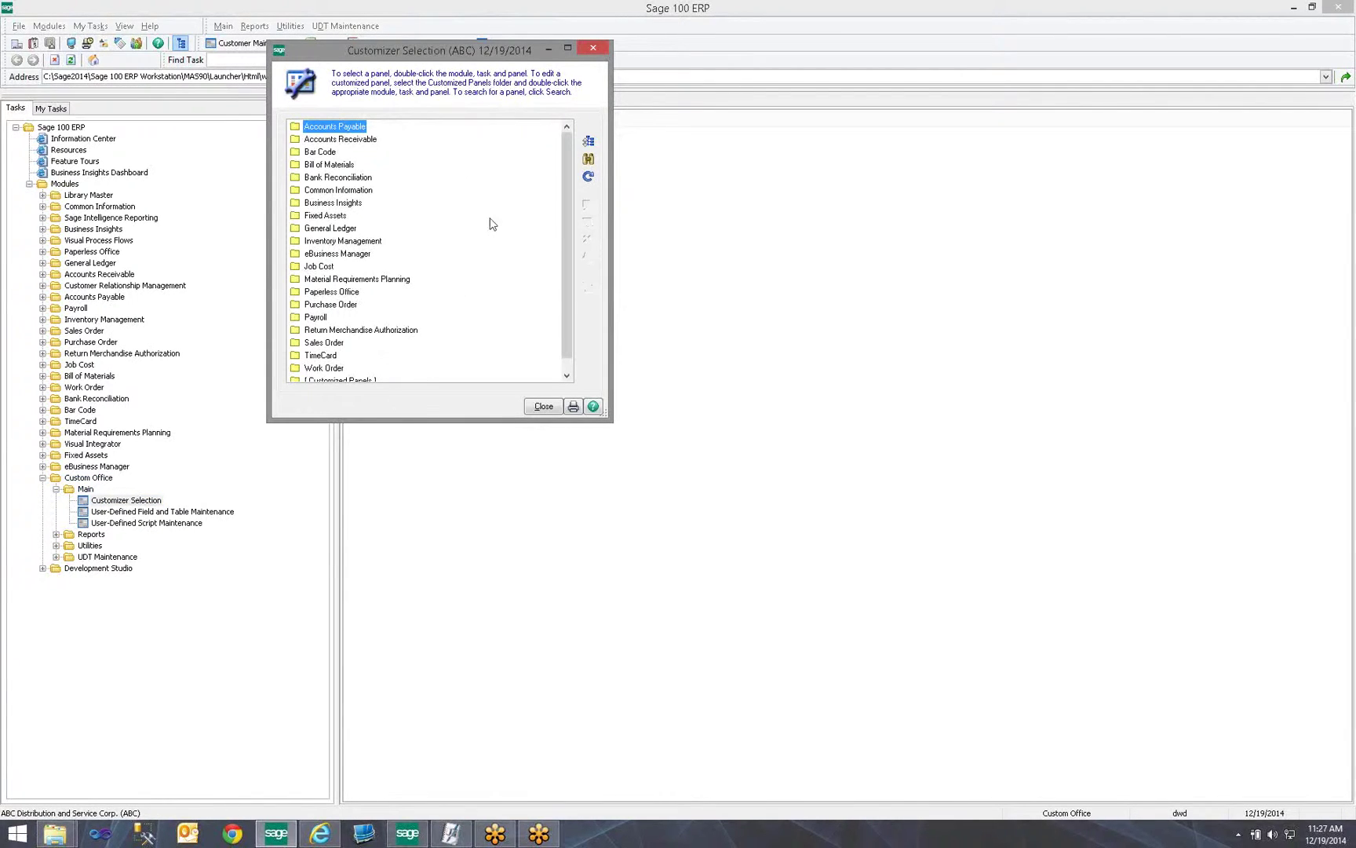
click(330, 344)
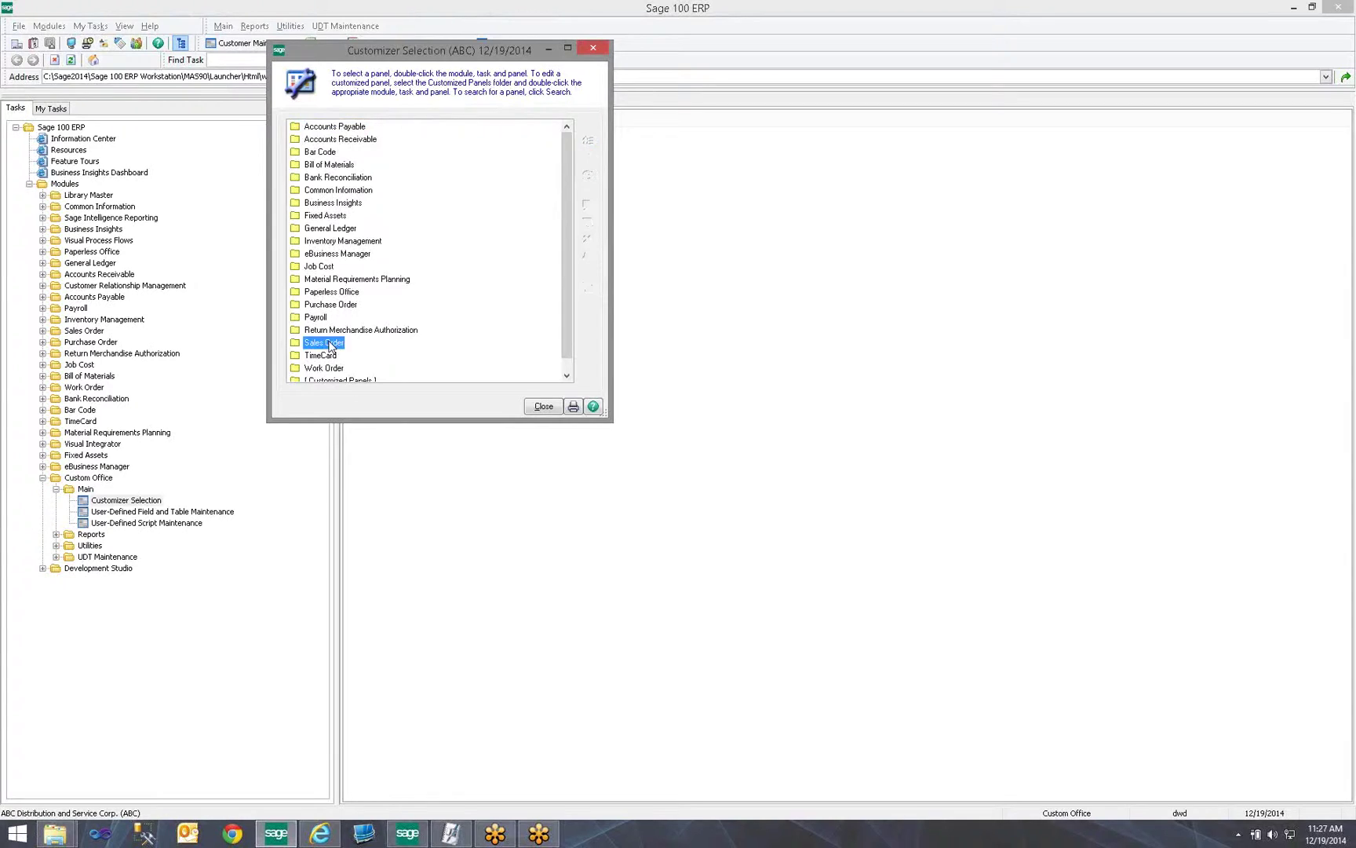
double_click(329, 344)
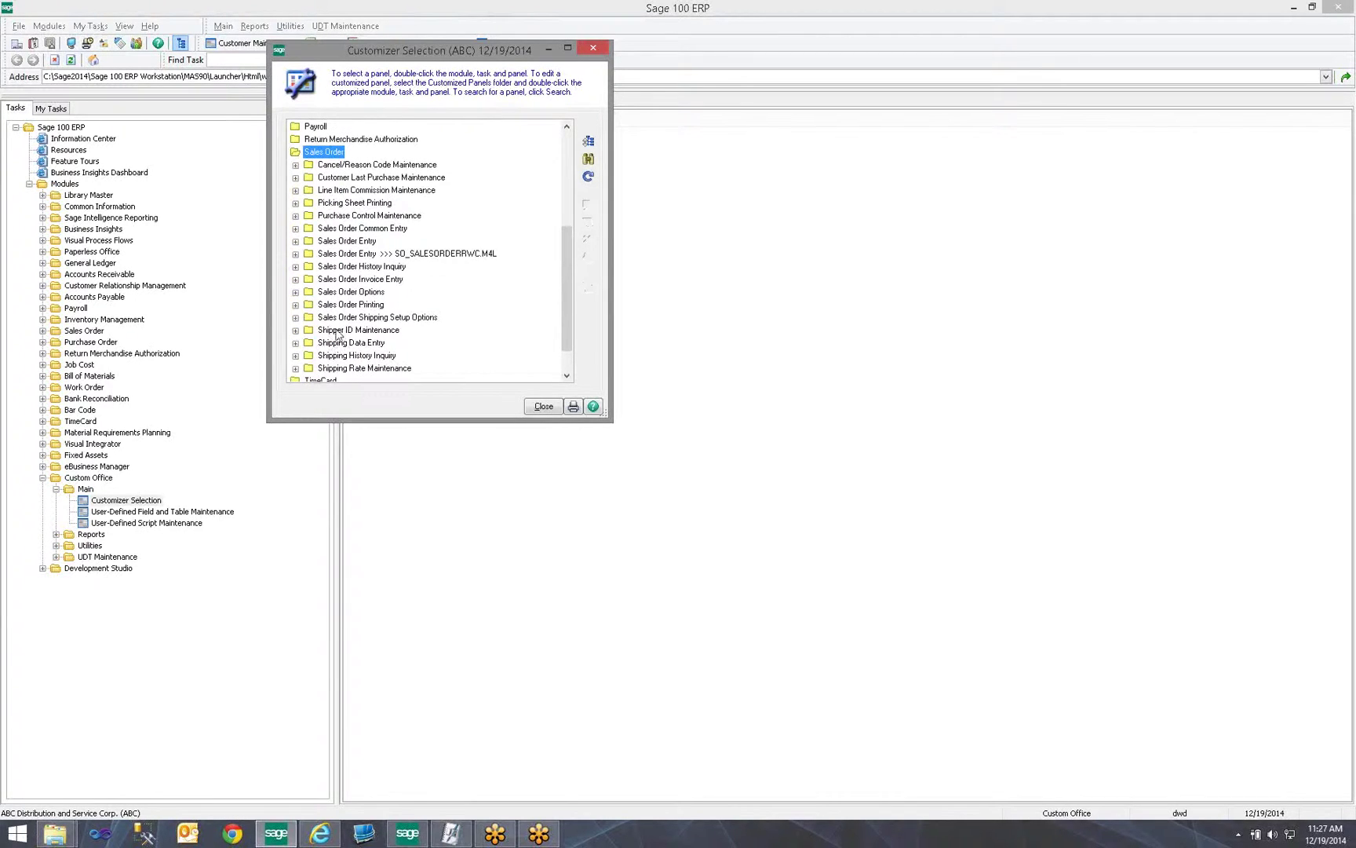
click(353, 243)
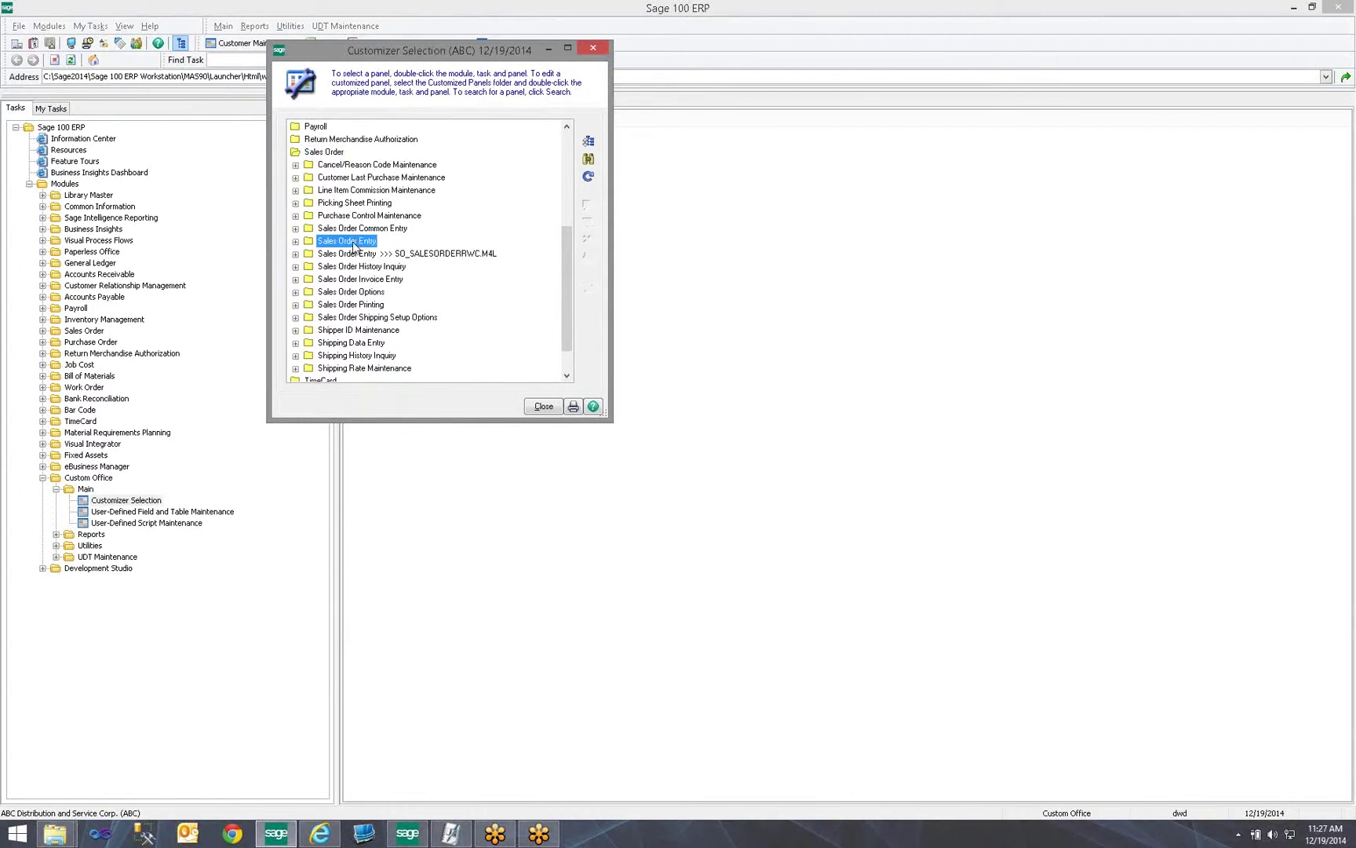
double_click(353, 243)
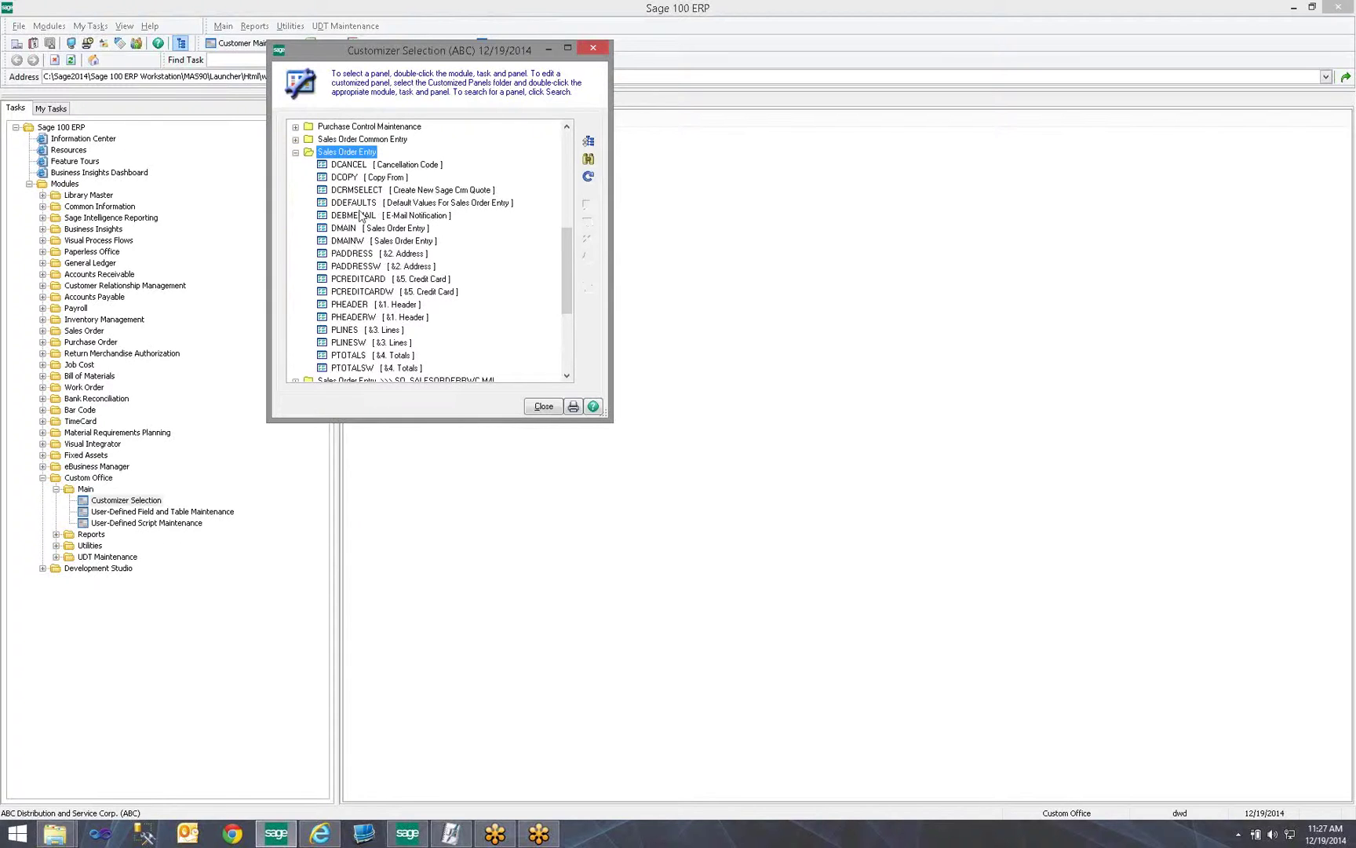
Step: Edit the PHEADER panel by modifying the existing all-users ABC customization
click(355, 305)
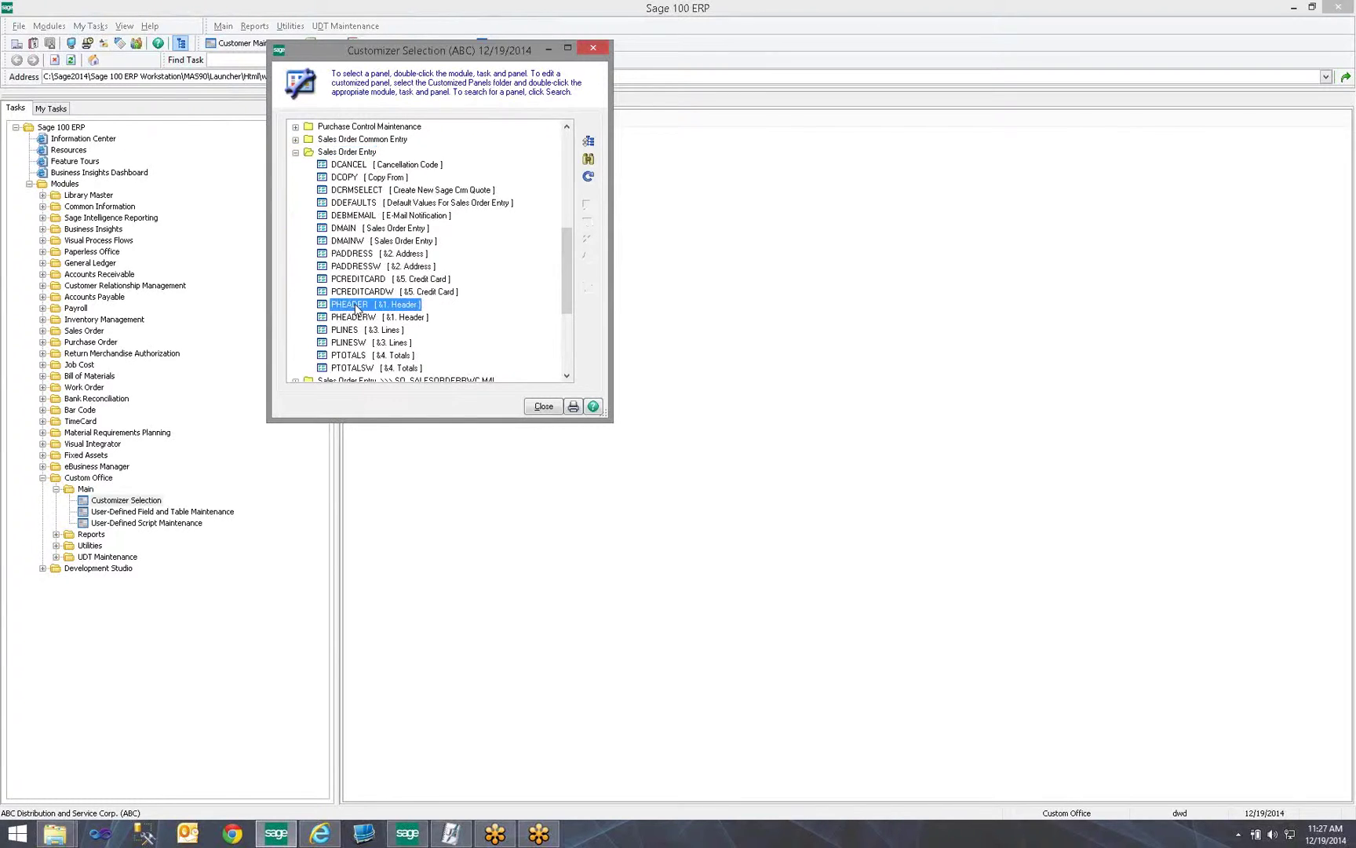
right_click(401, 305)
click(424, 311)
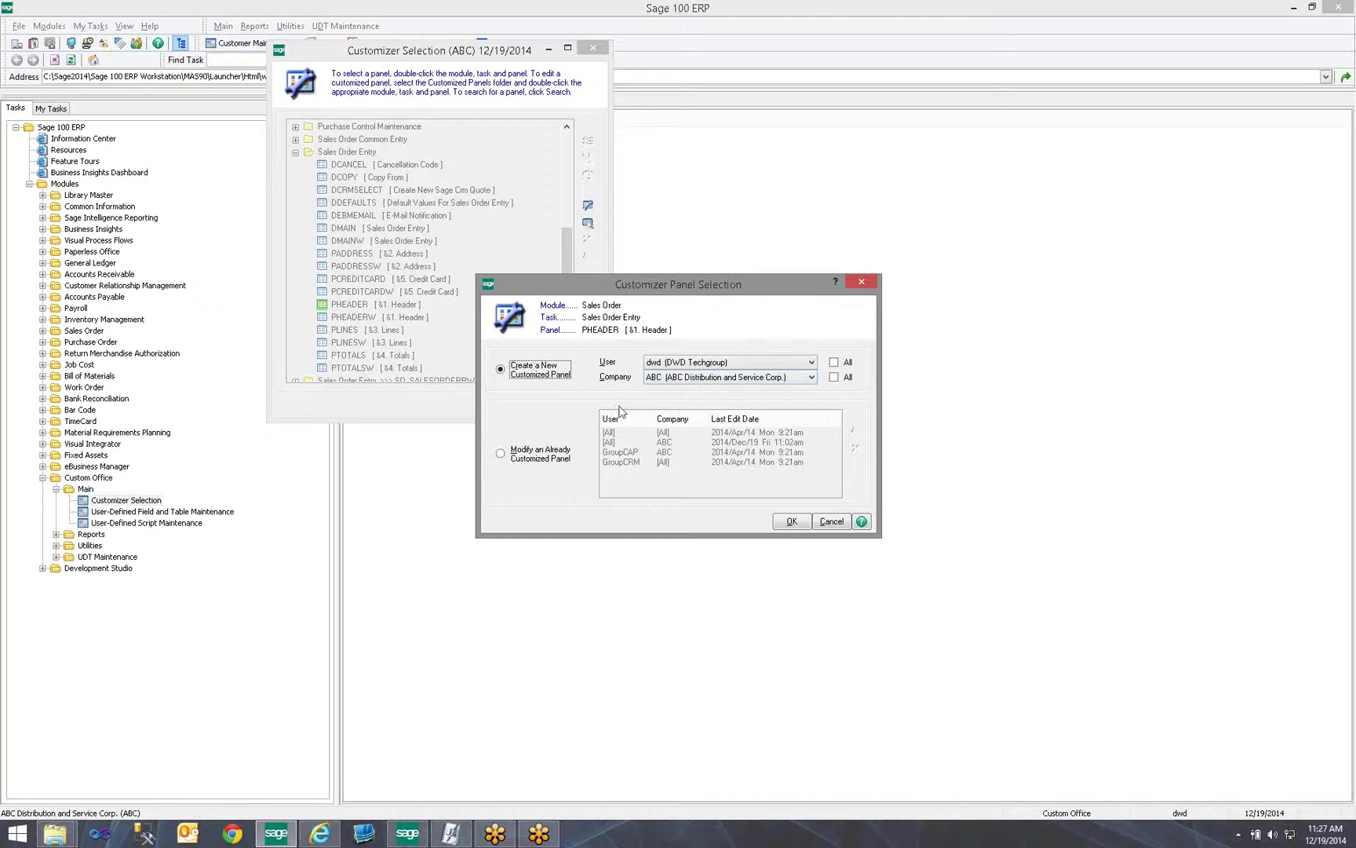
click(836, 362)
click(836, 377)
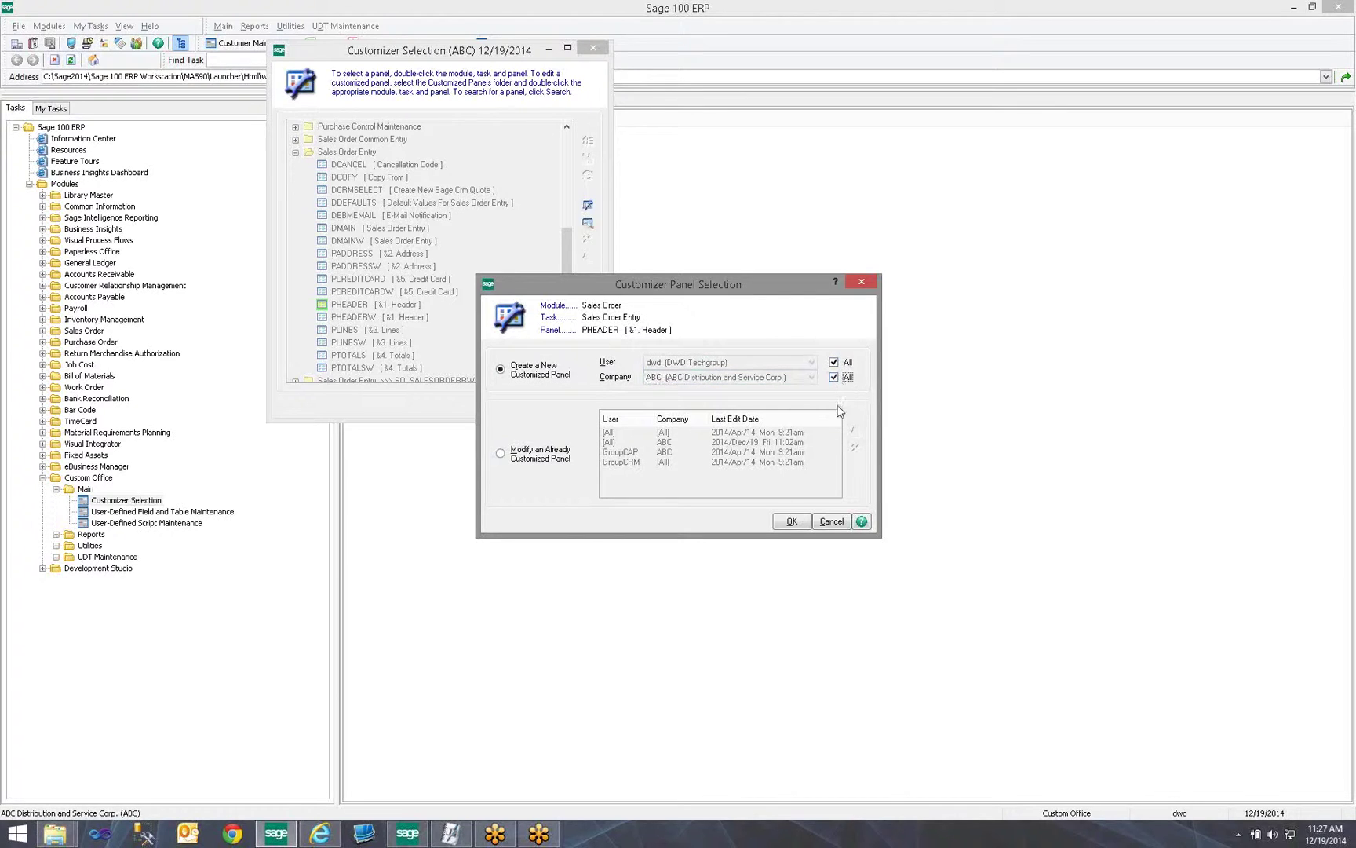
click(834, 377)
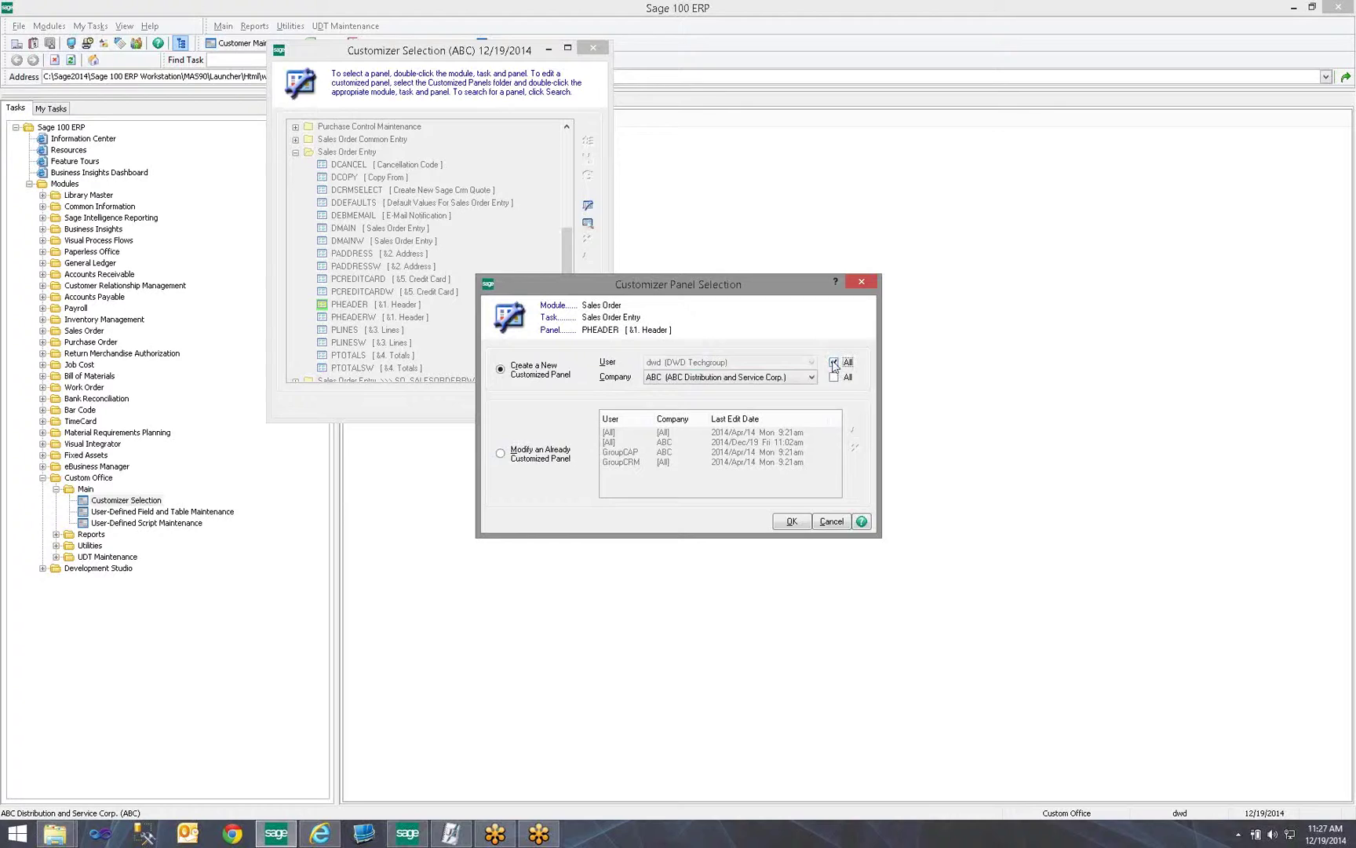
click(834, 362)
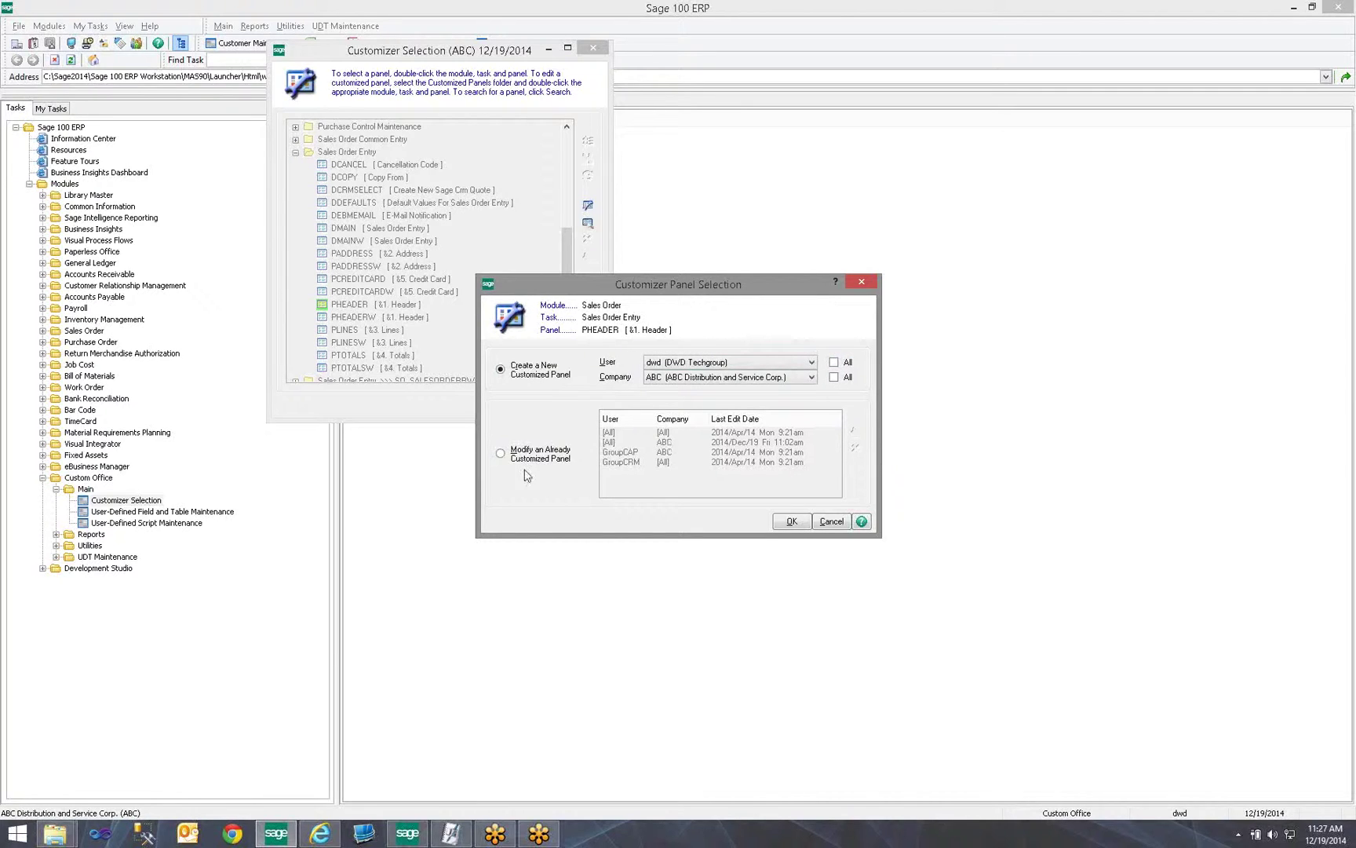
click(502, 453)
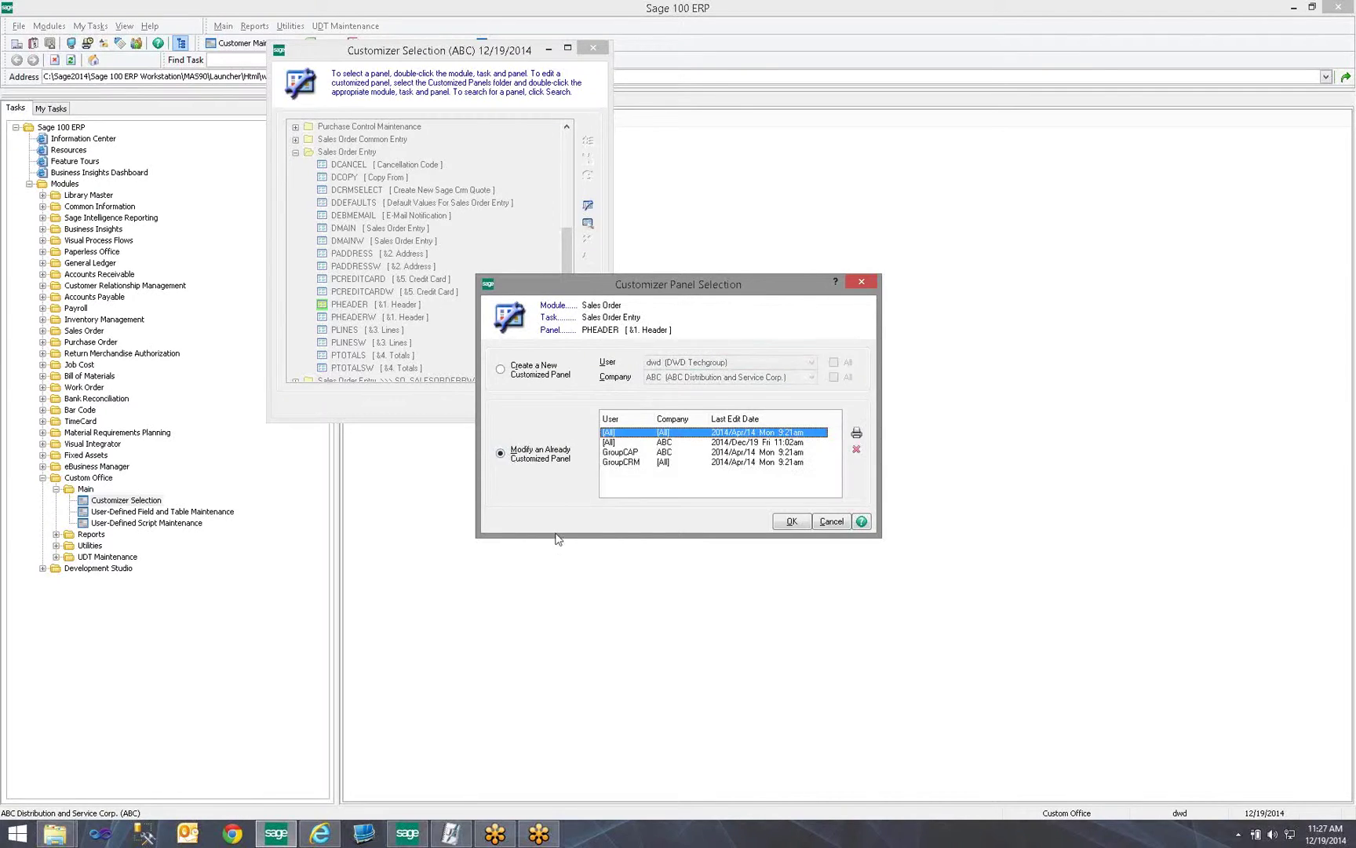
click(630, 443)
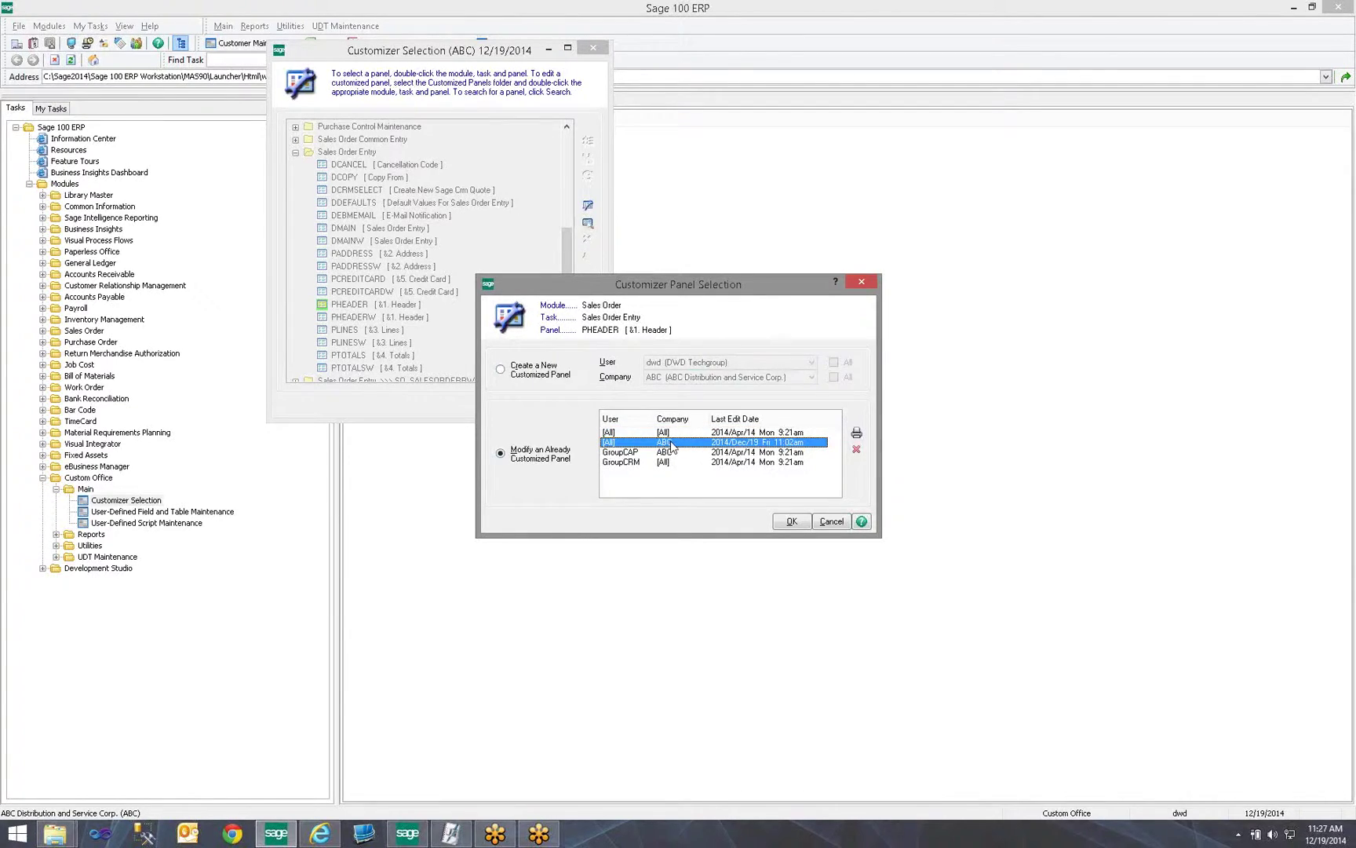
click(788, 521)
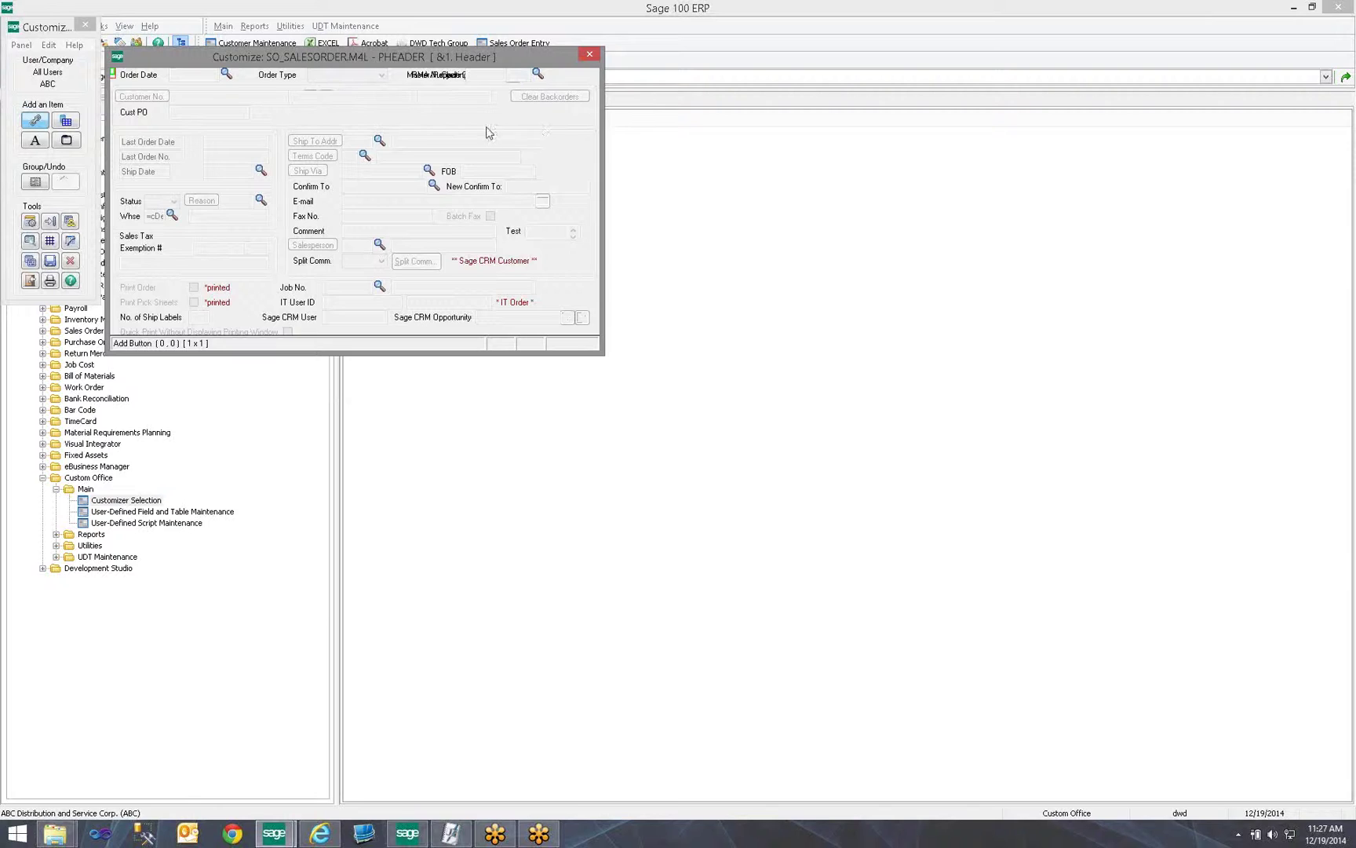
Step: Switch to Add UDF mode and mark the area beside Cust PO for the new field
click(68, 124)
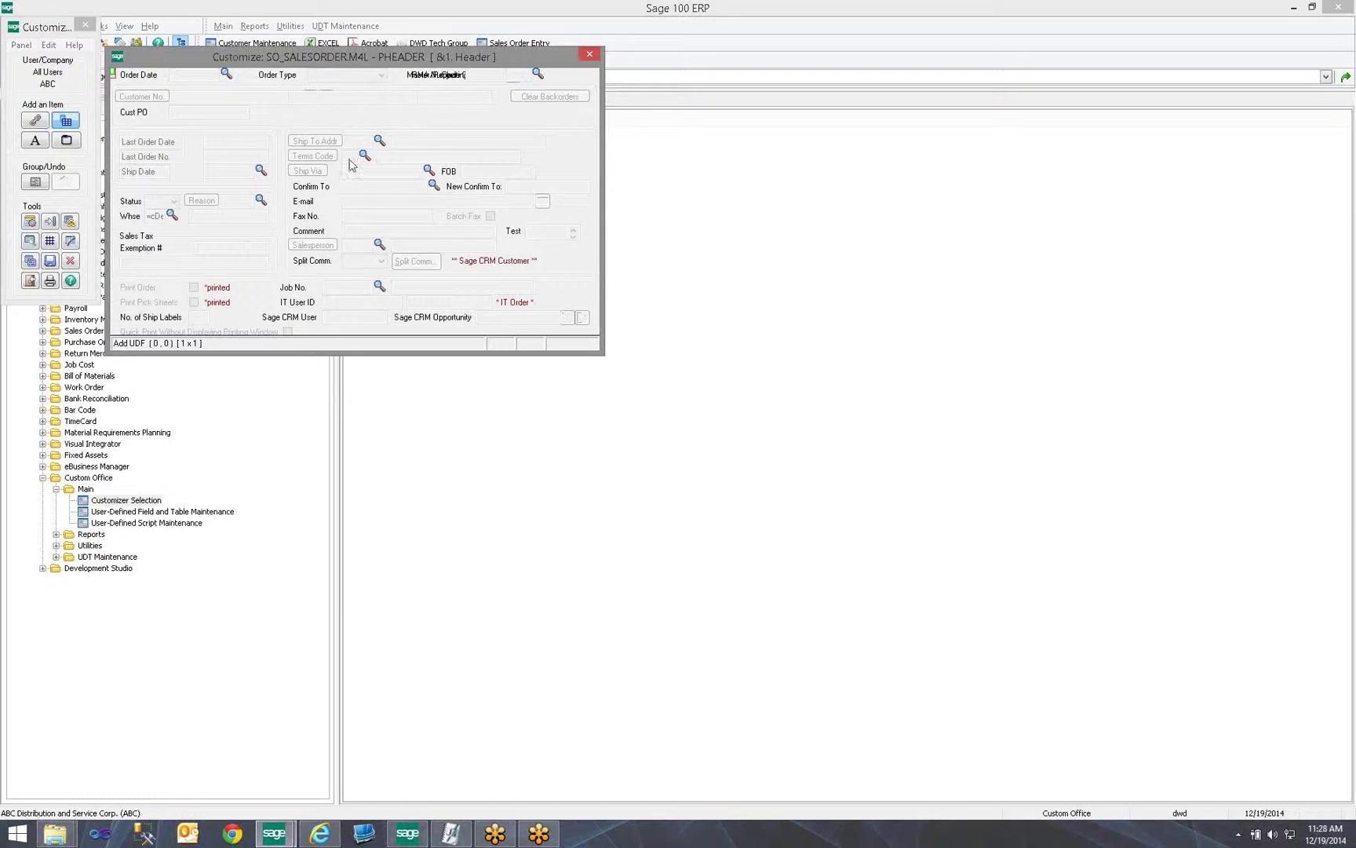
drag(363, 64, 697, 99)
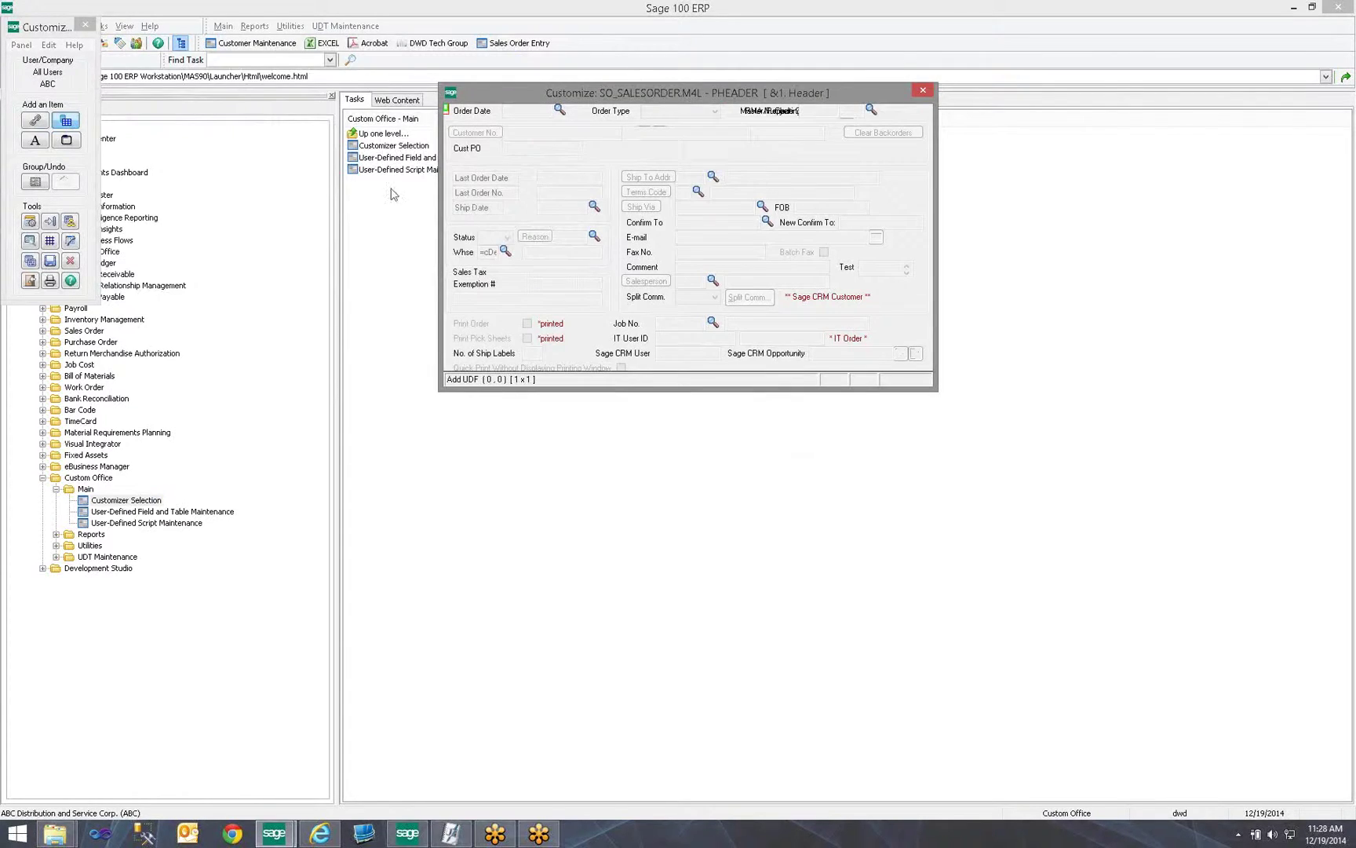
click(67, 121)
mouse_move(273, 838)
drag(794, 147, 908, 161)
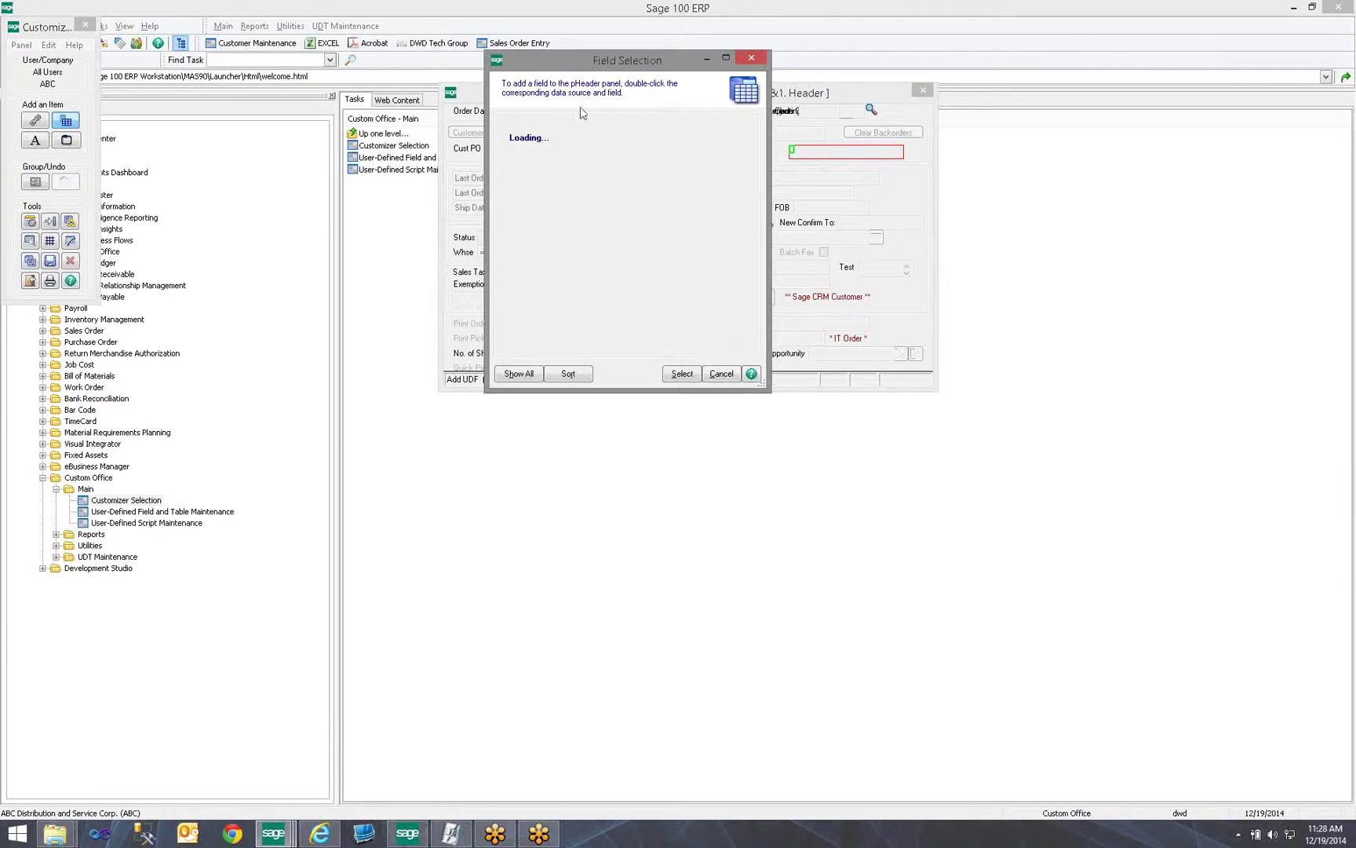
Step: Place UDF_TRADESHOW on the header panel and align its label beside the drop box
drag(591, 60, 226, 54)
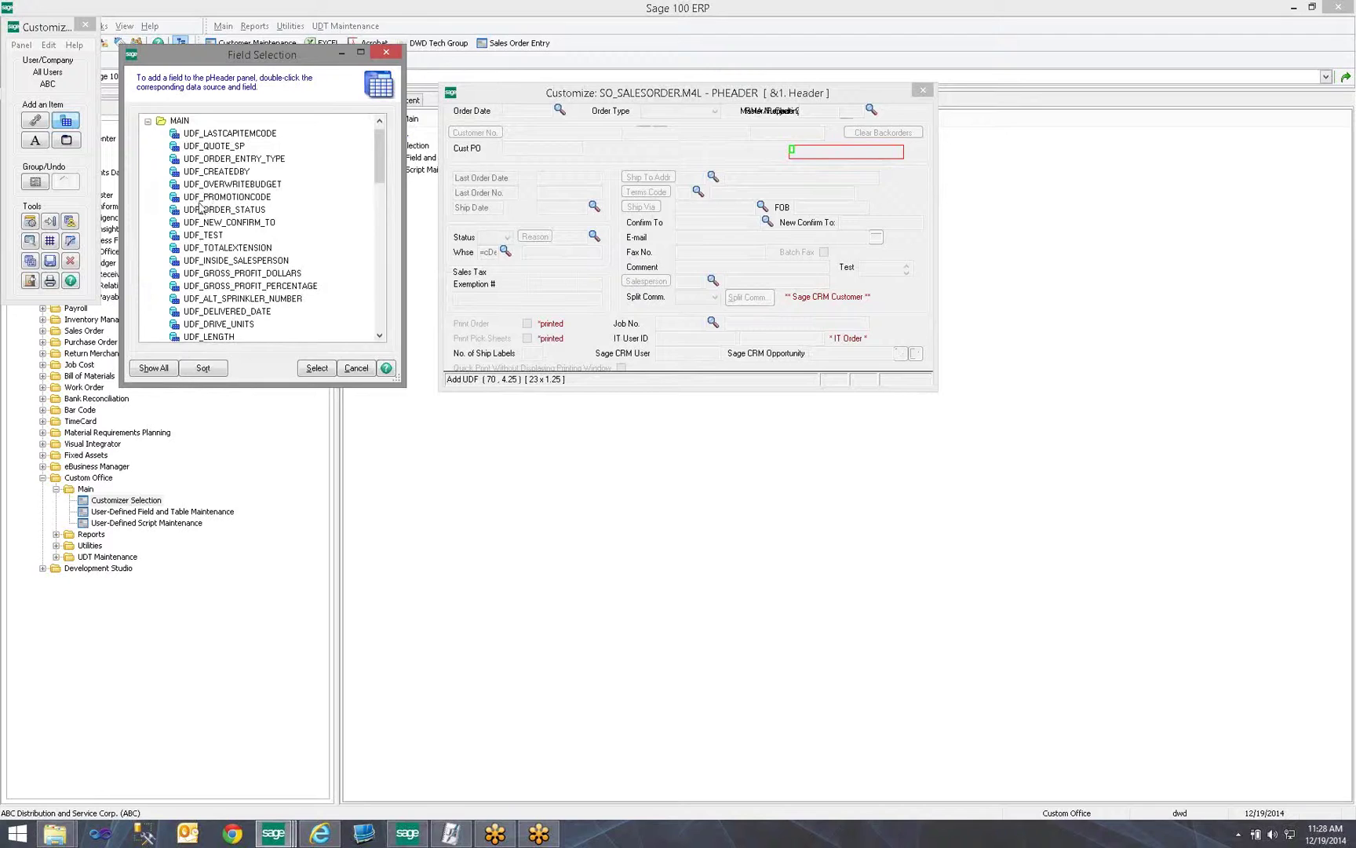
drag(379, 153, 379, 190)
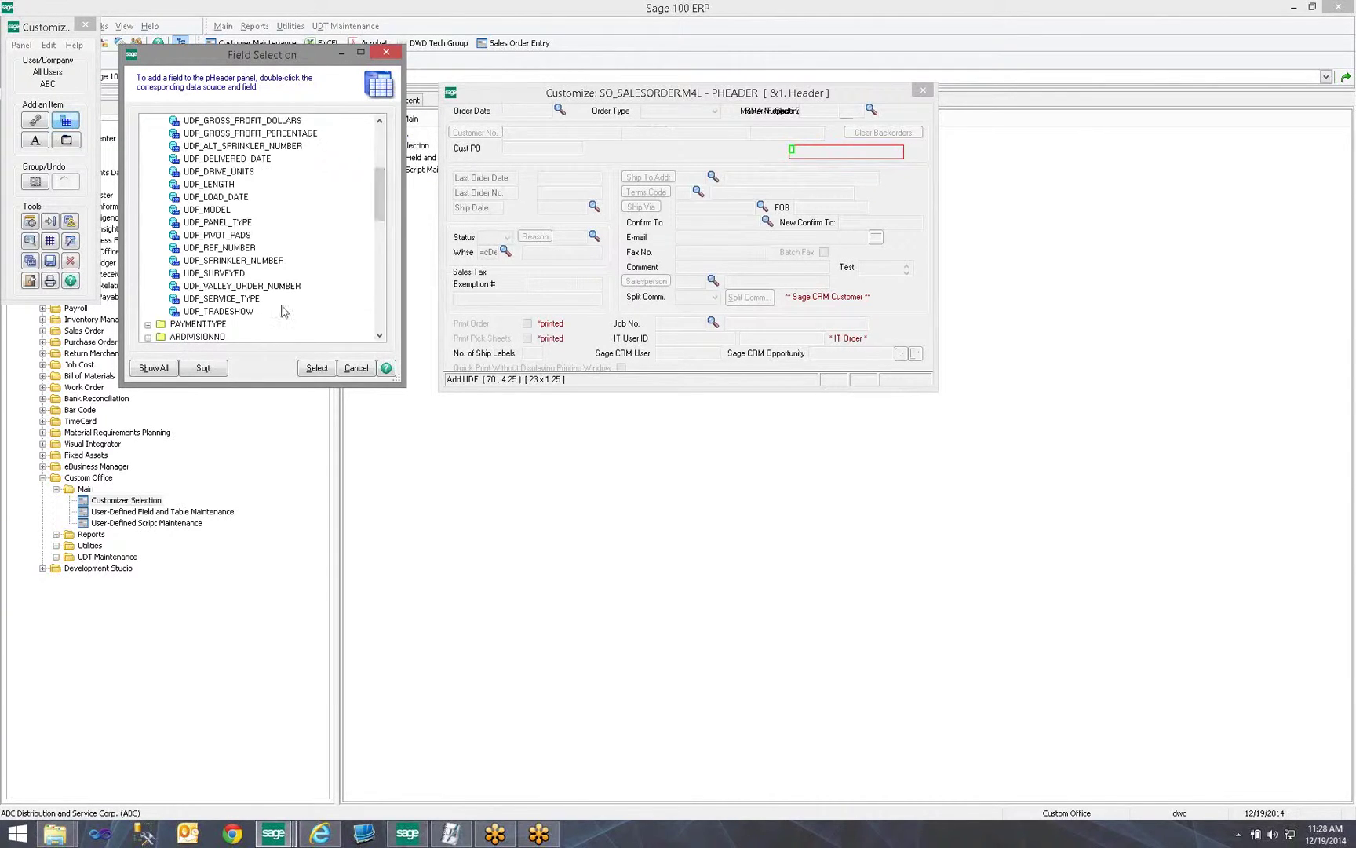
click(226, 311)
click(318, 368)
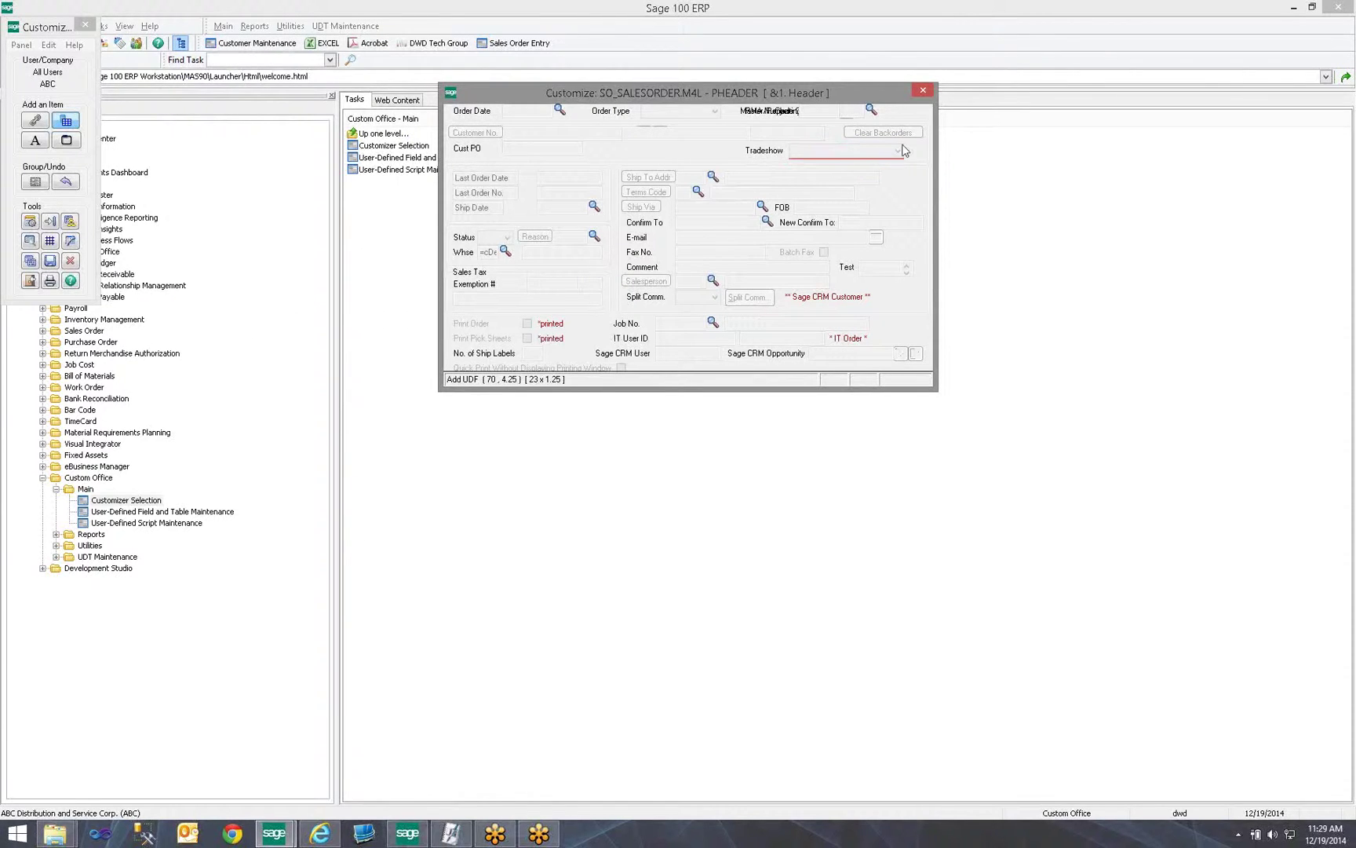
drag(883, 157, 898, 150)
click(766, 150)
drag(767, 150, 786, 148)
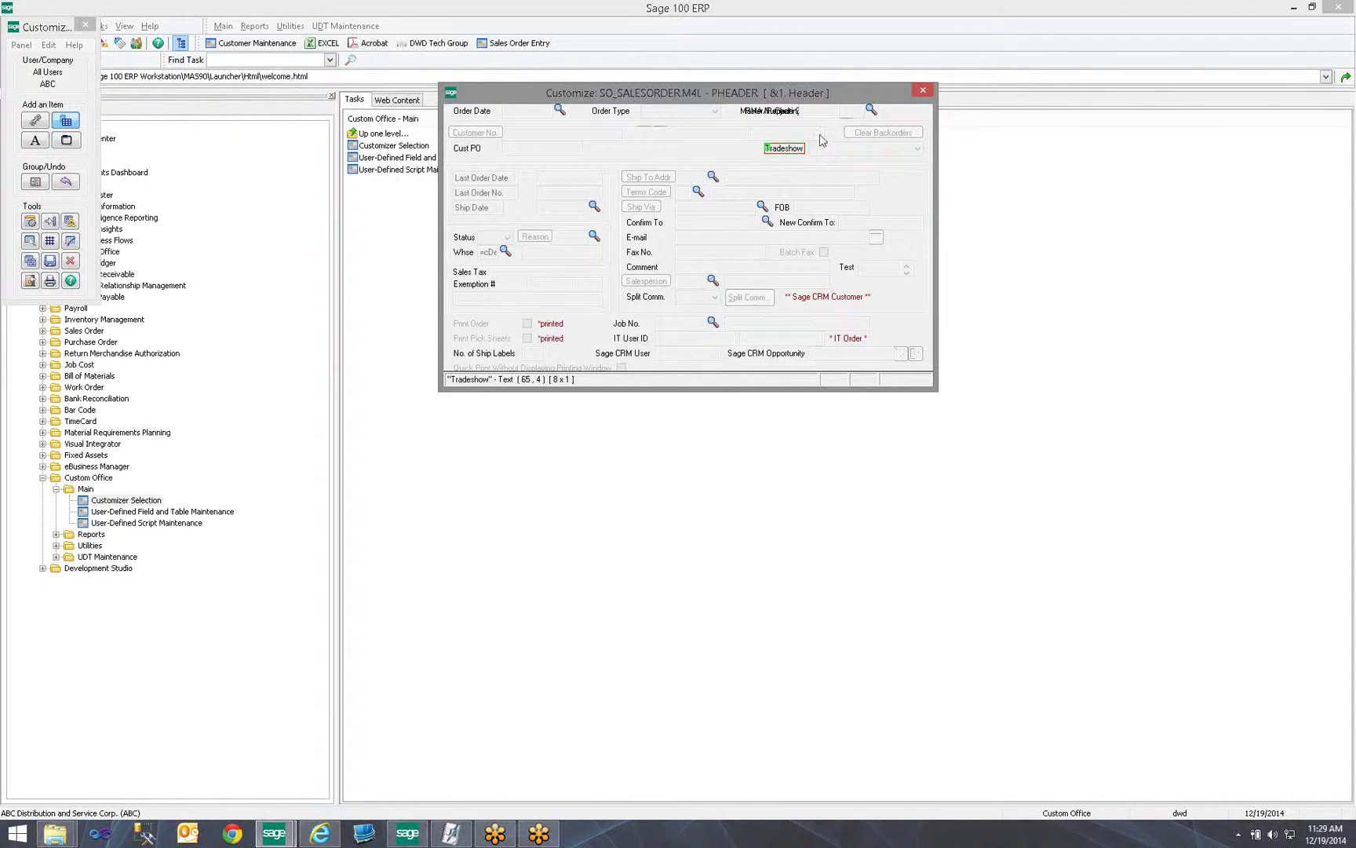
Step: Close the panel editor saving the customization, then close Customizer Selection
click(714, 151)
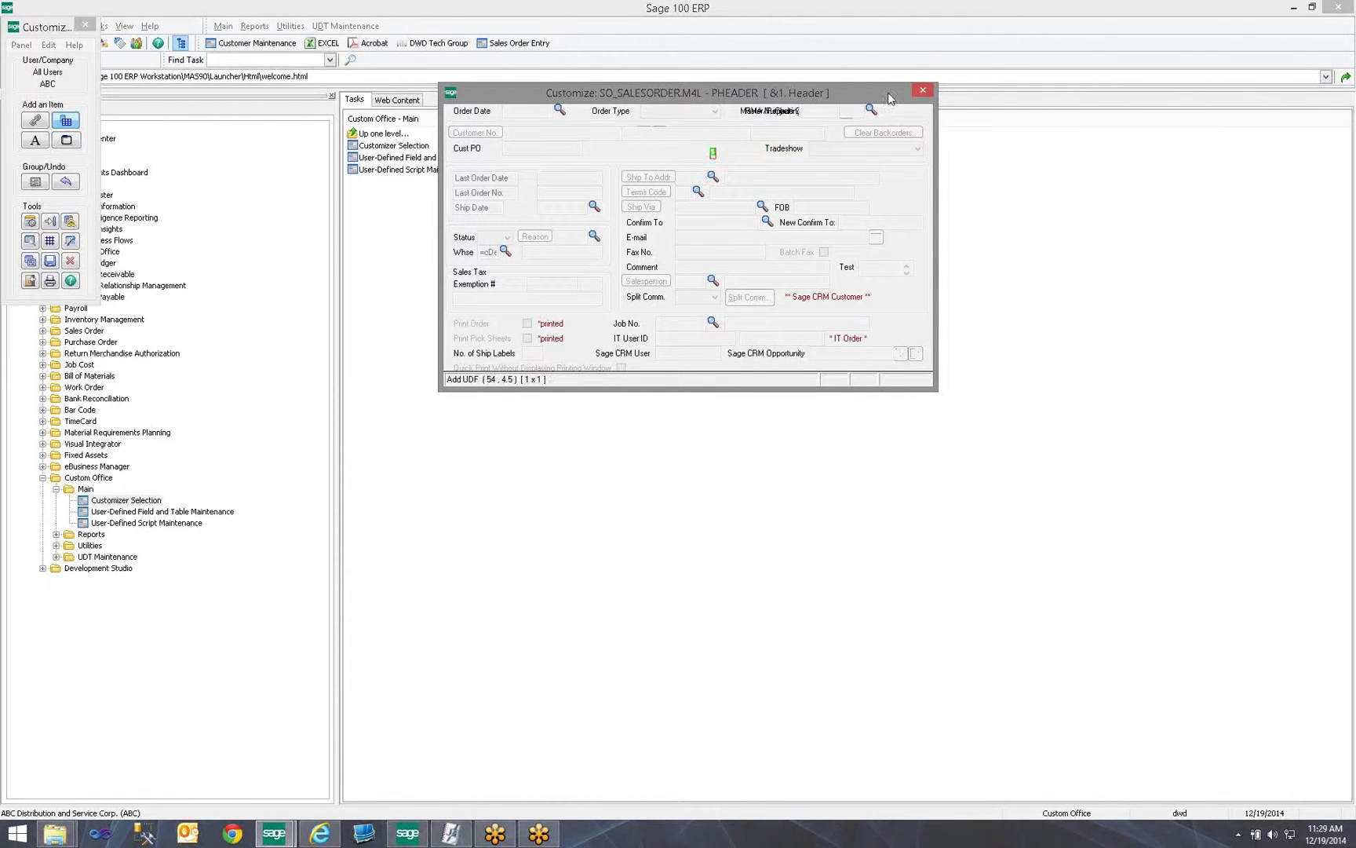
click(923, 90)
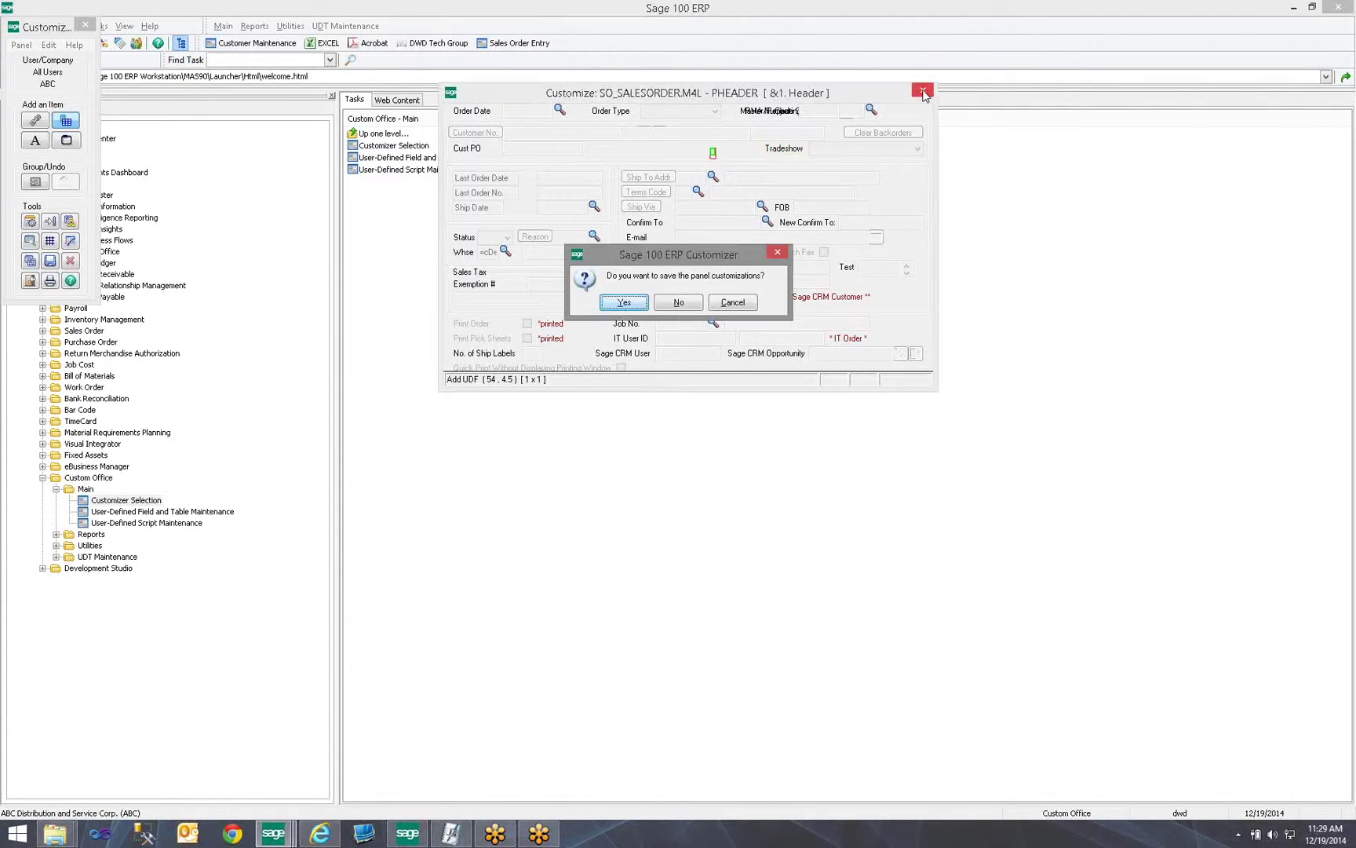
click(625, 303)
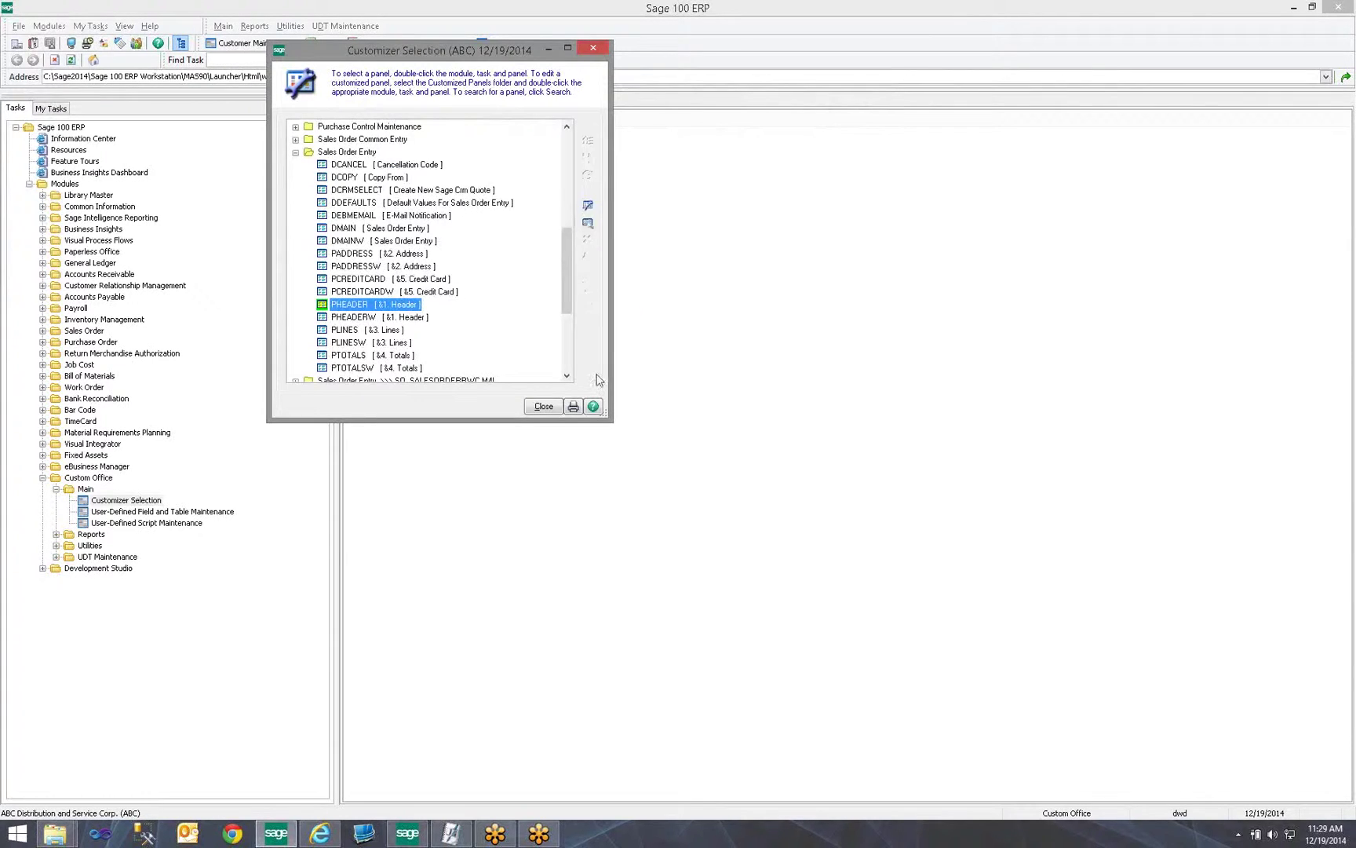
click(543, 415)
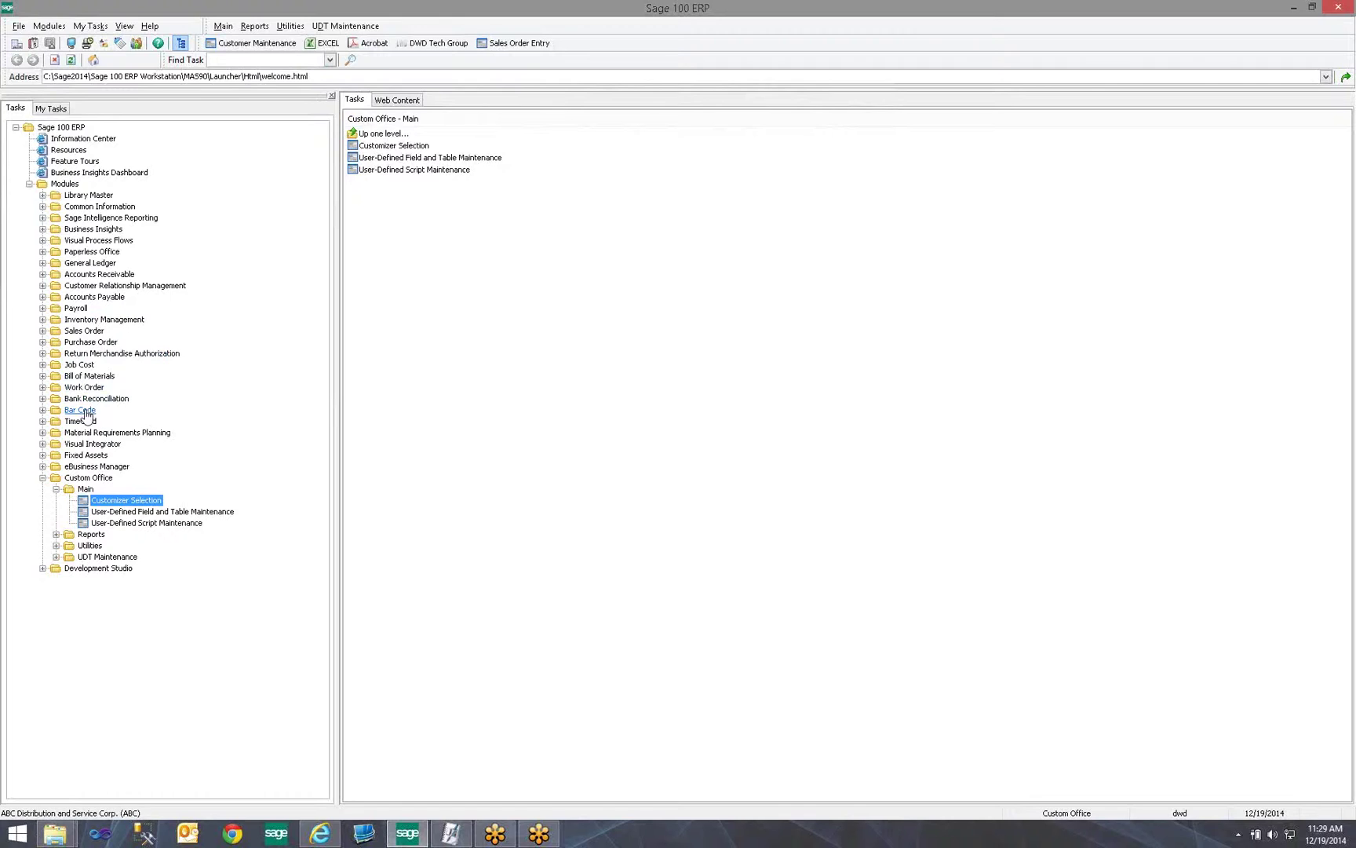
click(83, 331)
Step: Load an existing sales order, choose FALL 2014 as Tradeshow, accept, and close Sales Order Entry
click(86, 343)
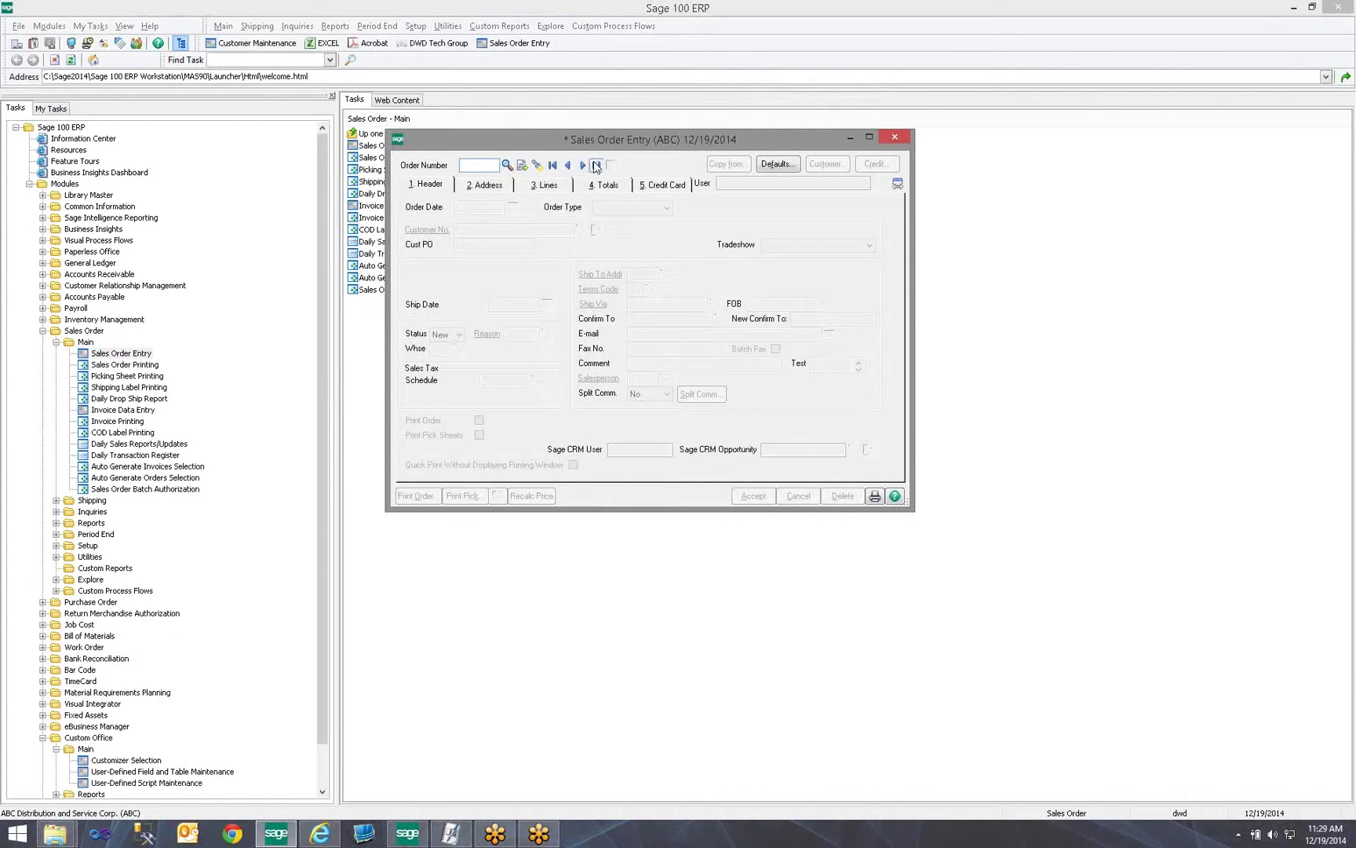
click(597, 165)
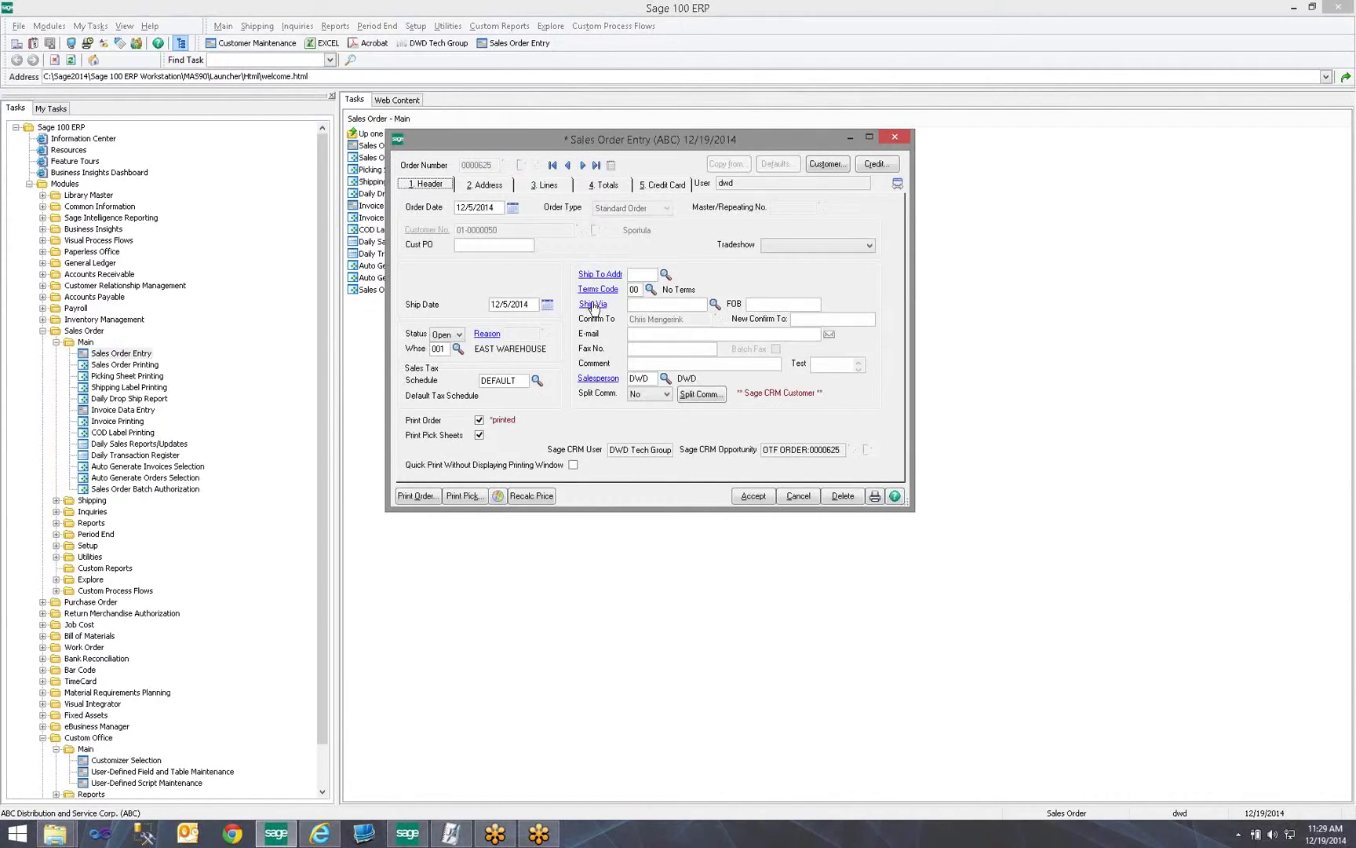
click(851, 248)
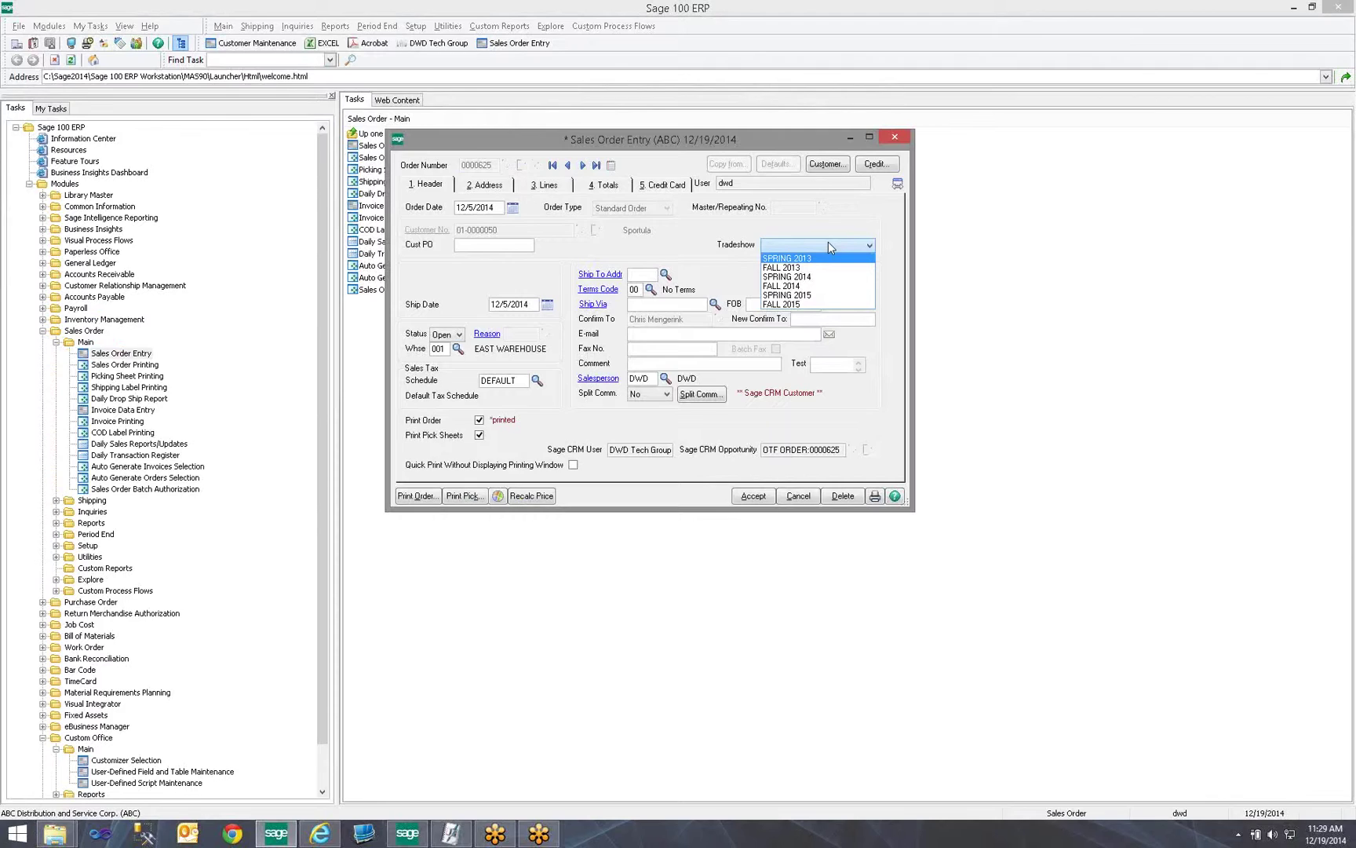
click(802, 288)
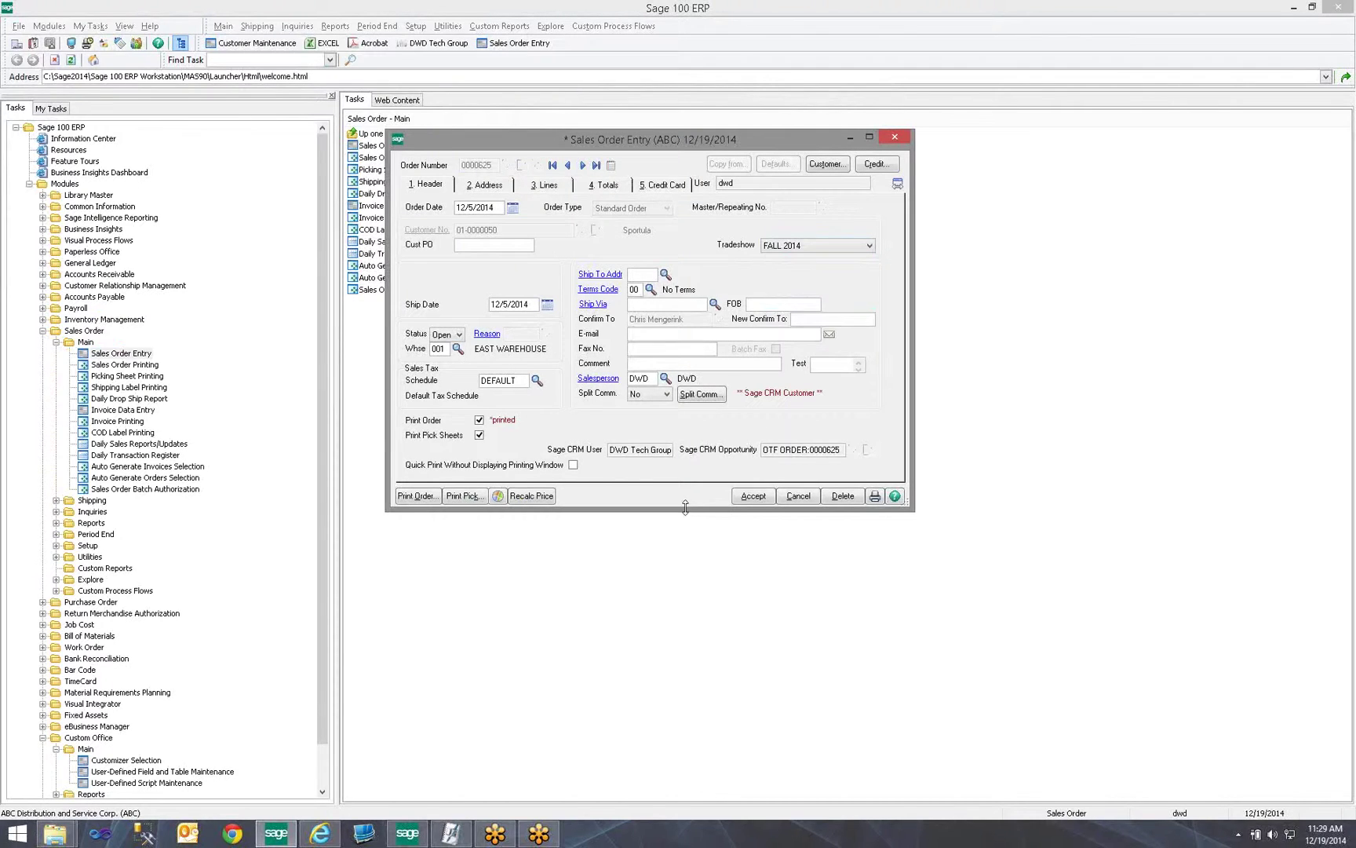
click(750, 496)
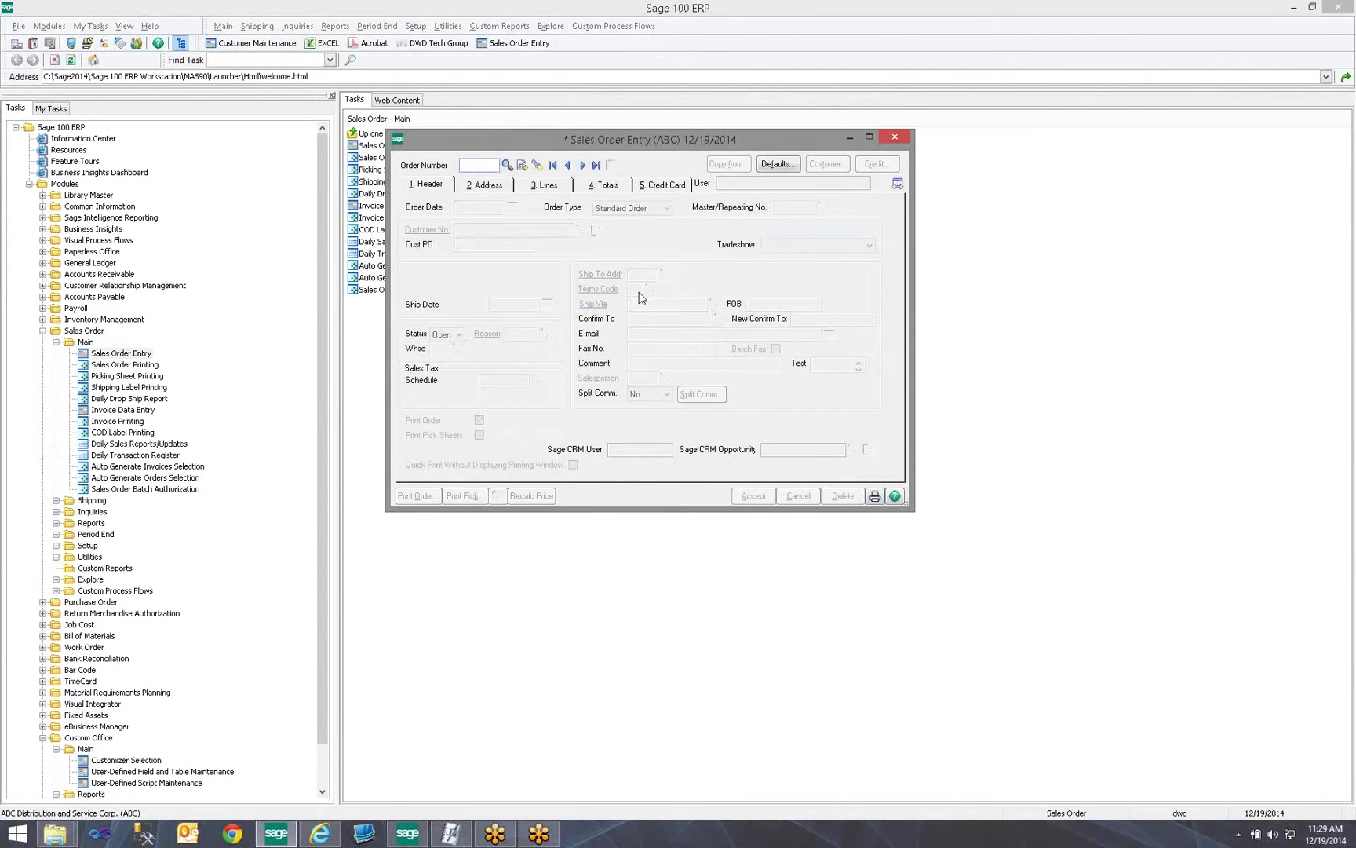
click(894, 138)
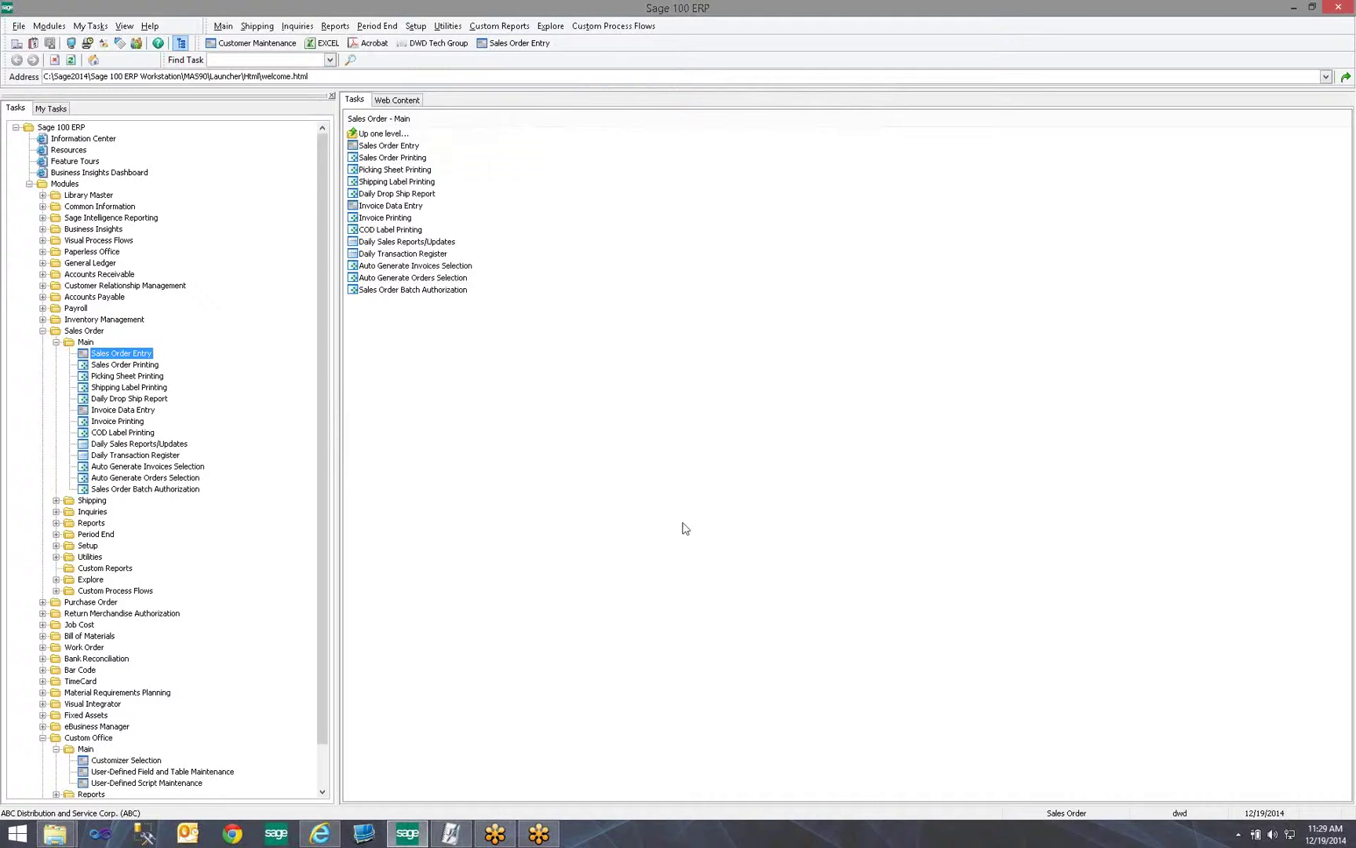
Step: Launch User-Defined Field and Table Maintenance from the Custom Office Main tasks
drag(322, 307, 318, 414)
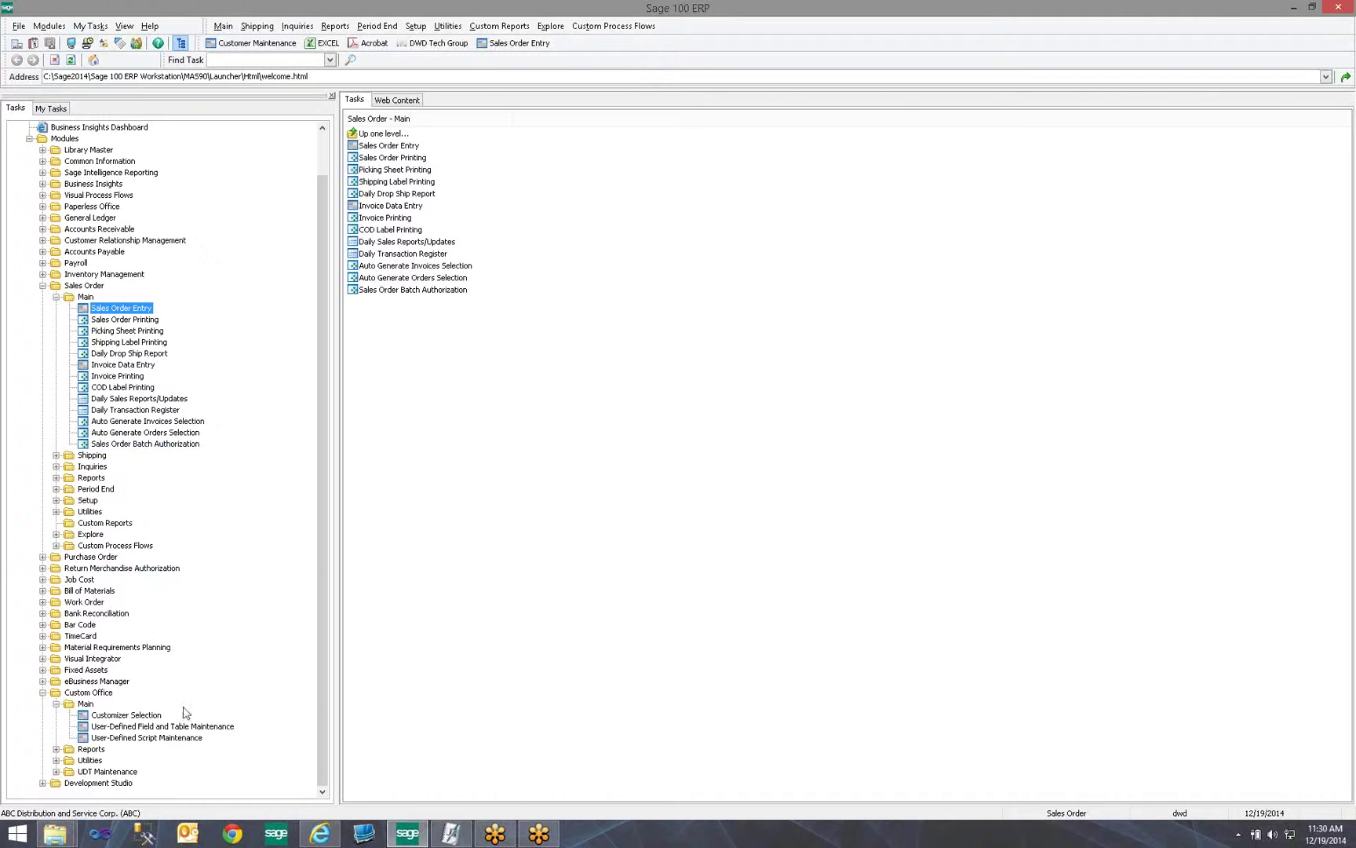
double_click(108, 694)
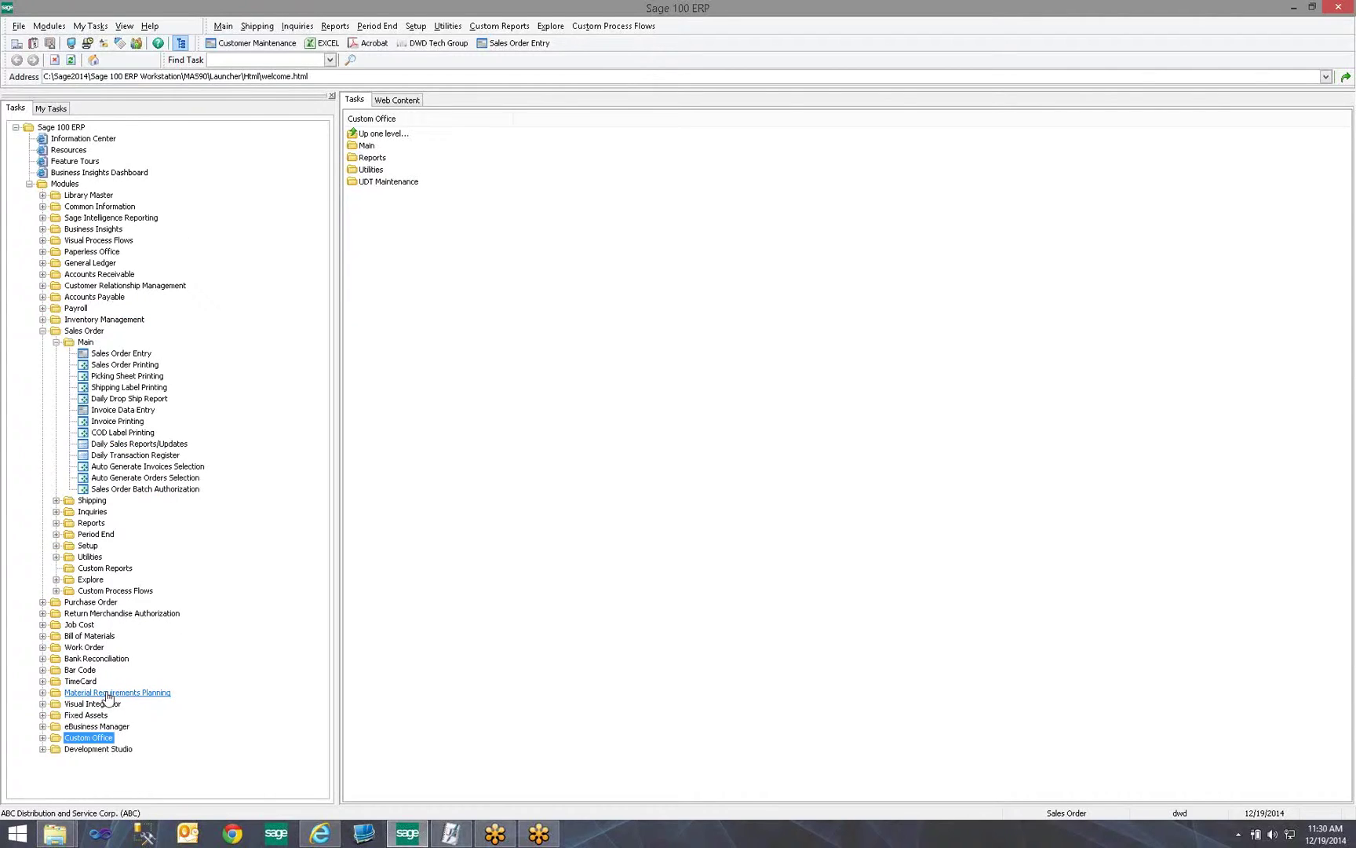
click(367, 146)
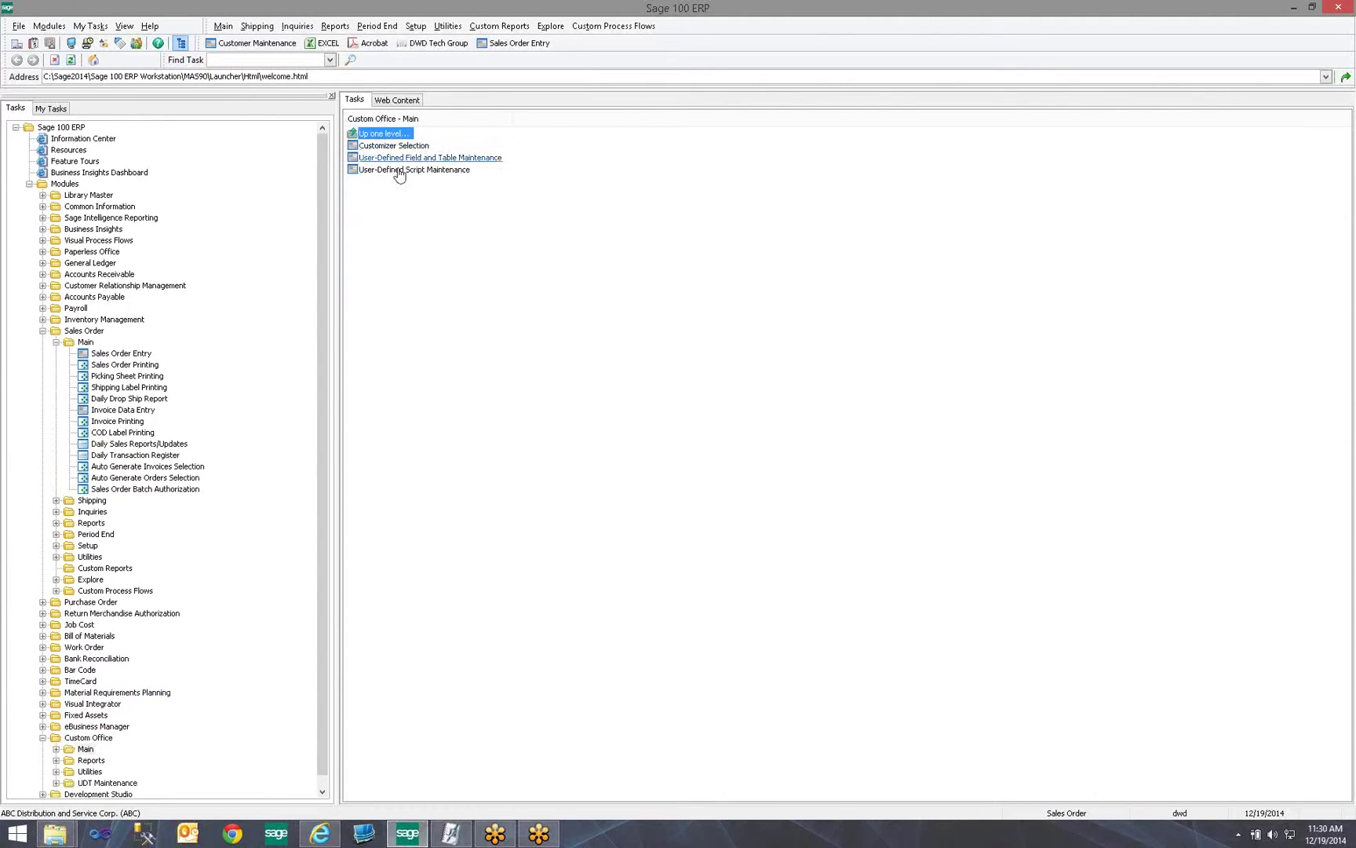
click(440, 158)
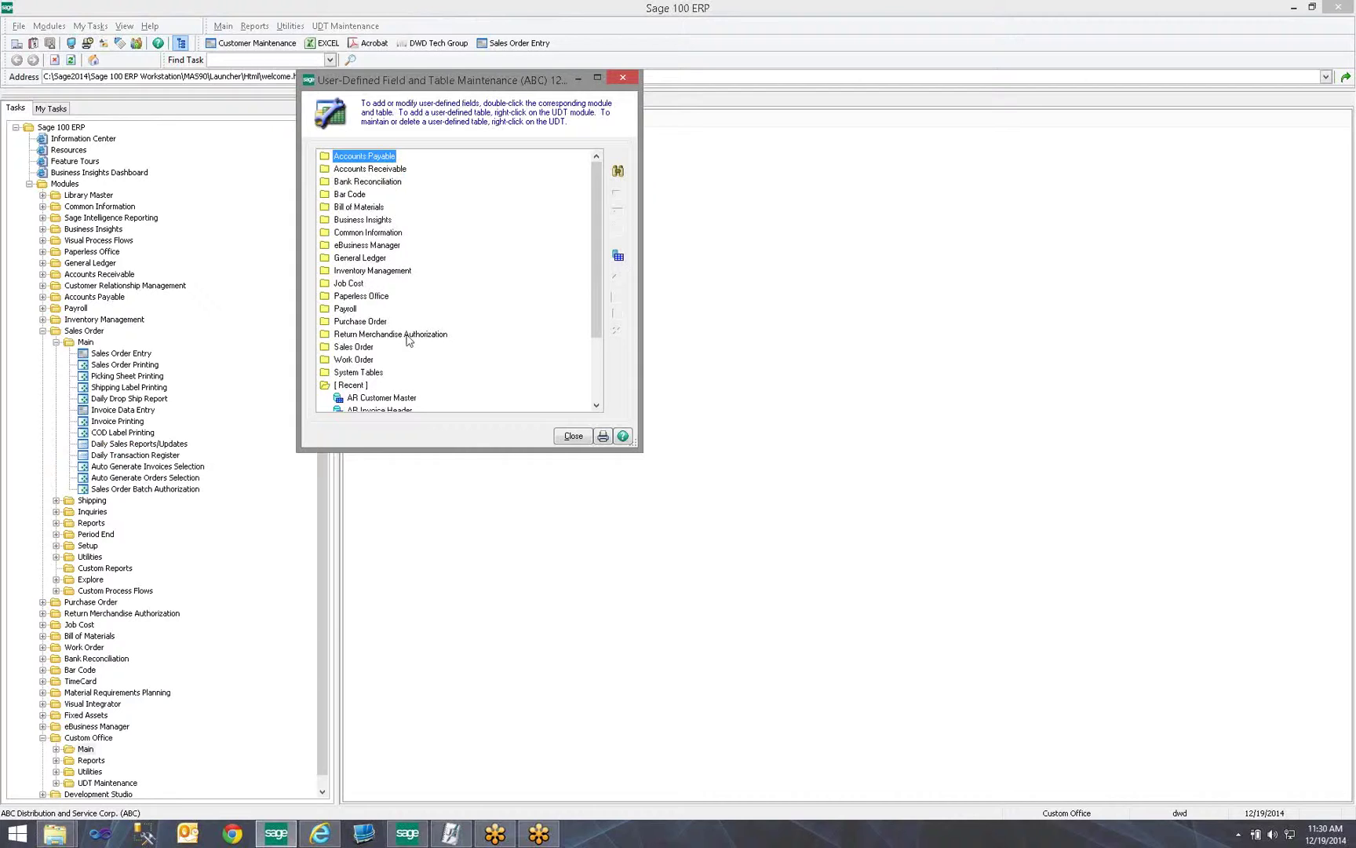
Step: Expand Sales Order and open the SO Invoice Header fields for editing, dismissing the error message
double_click(367, 347)
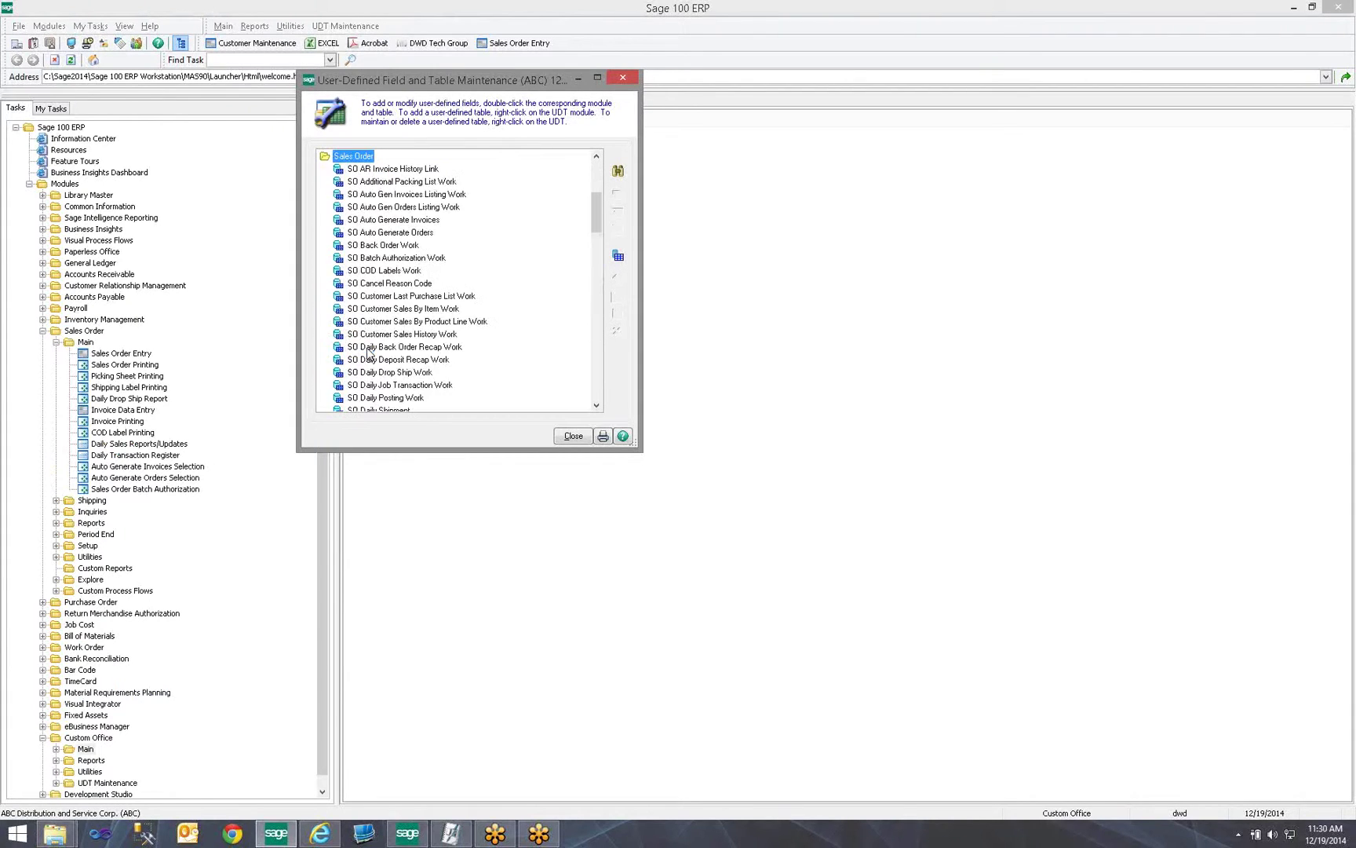
scroll(382, 368, down, 3)
scroll(382, 369, down, 9)
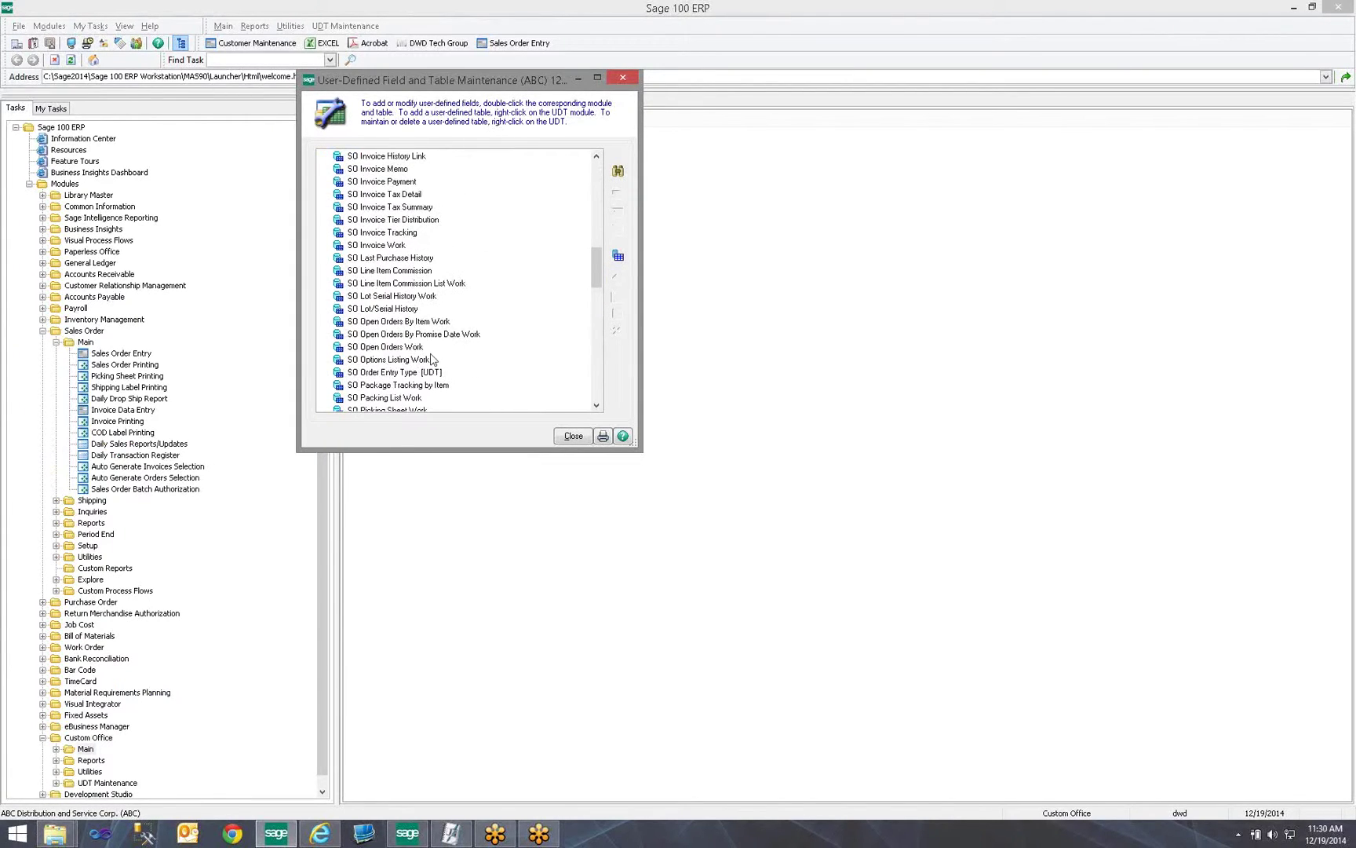
scroll(381, 214, up, 2)
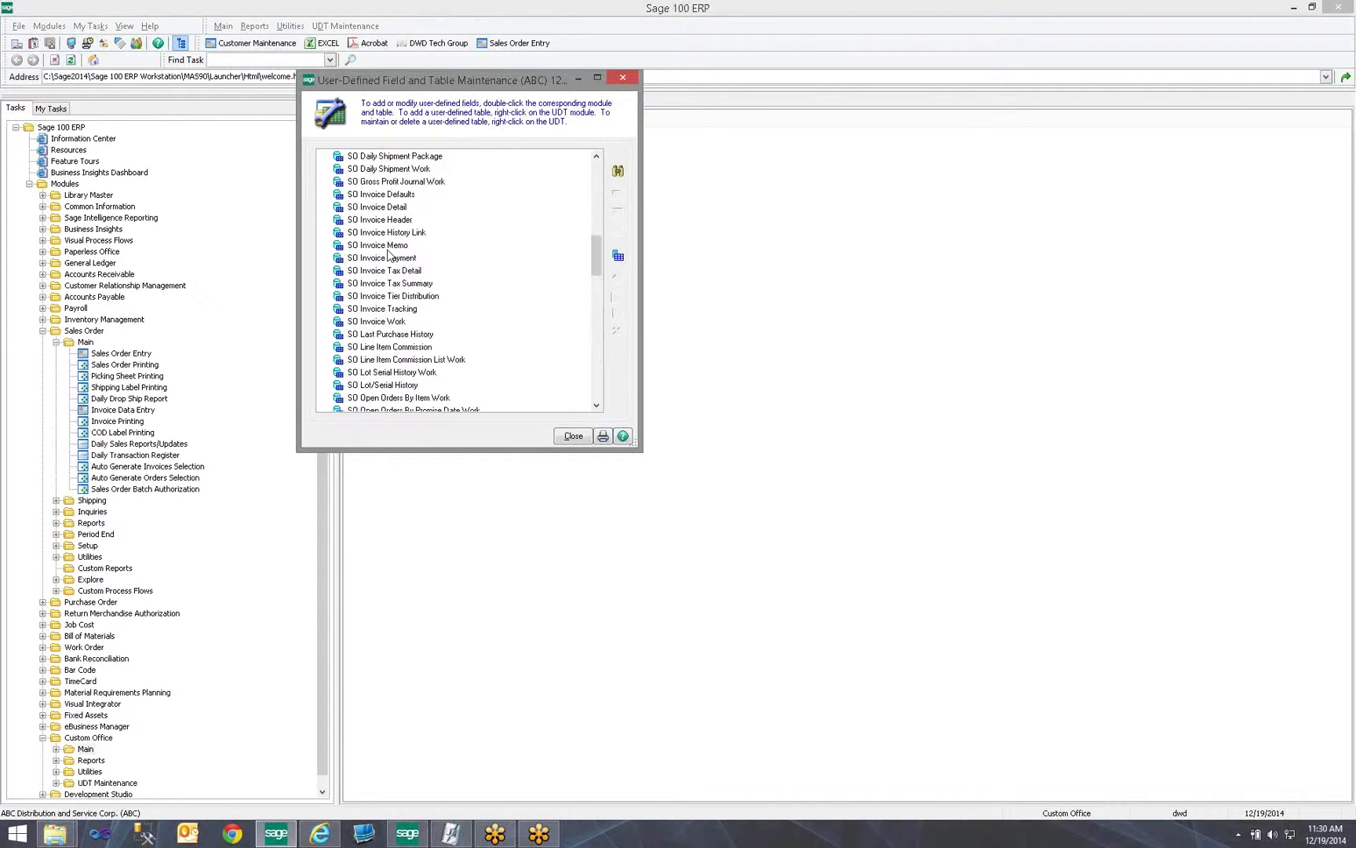
right_click(389, 223)
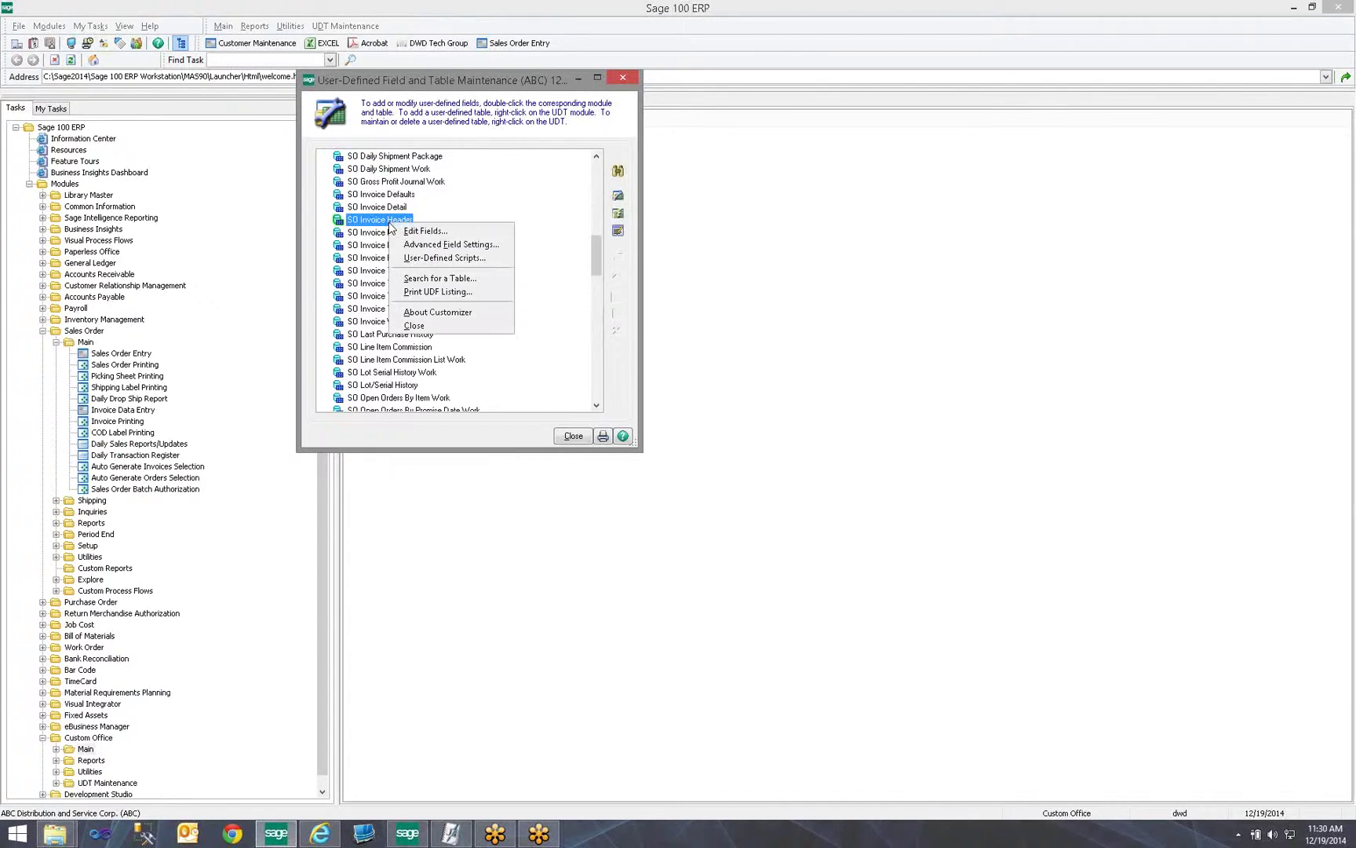
click(456, 231)
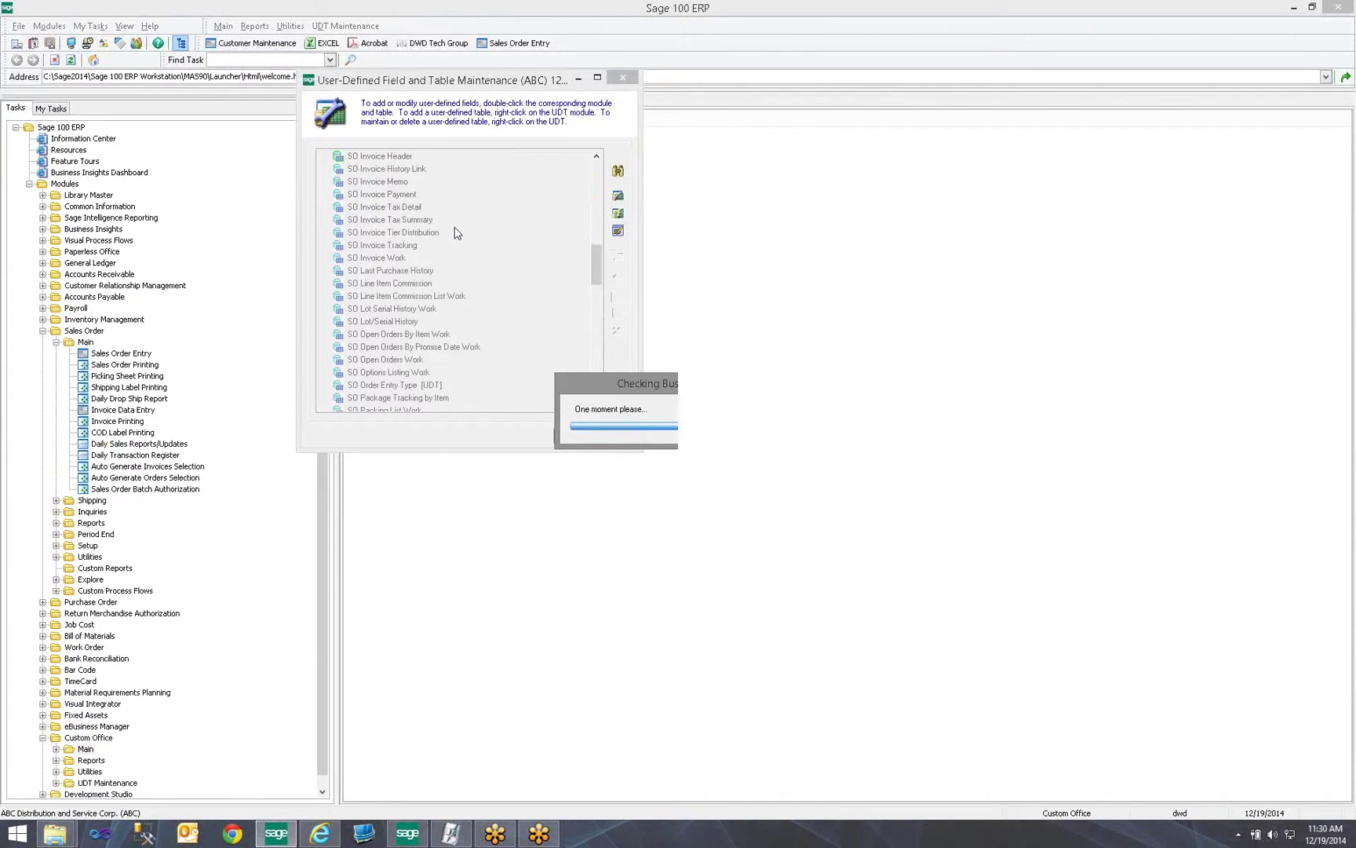
click(680, 312)
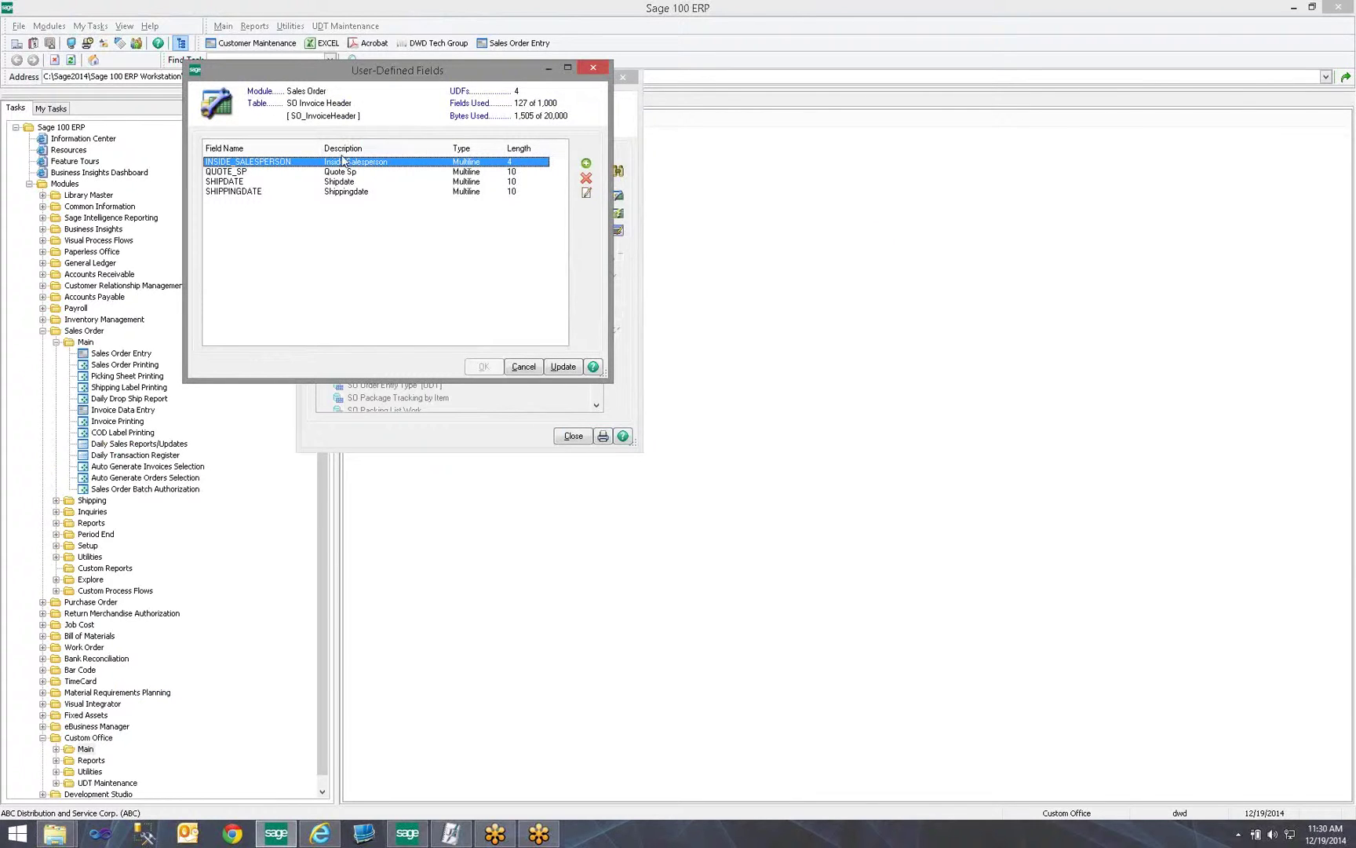
Step: Add a new field named TRADESHOW as a drop-box with maximum length 25
click(586, 162)
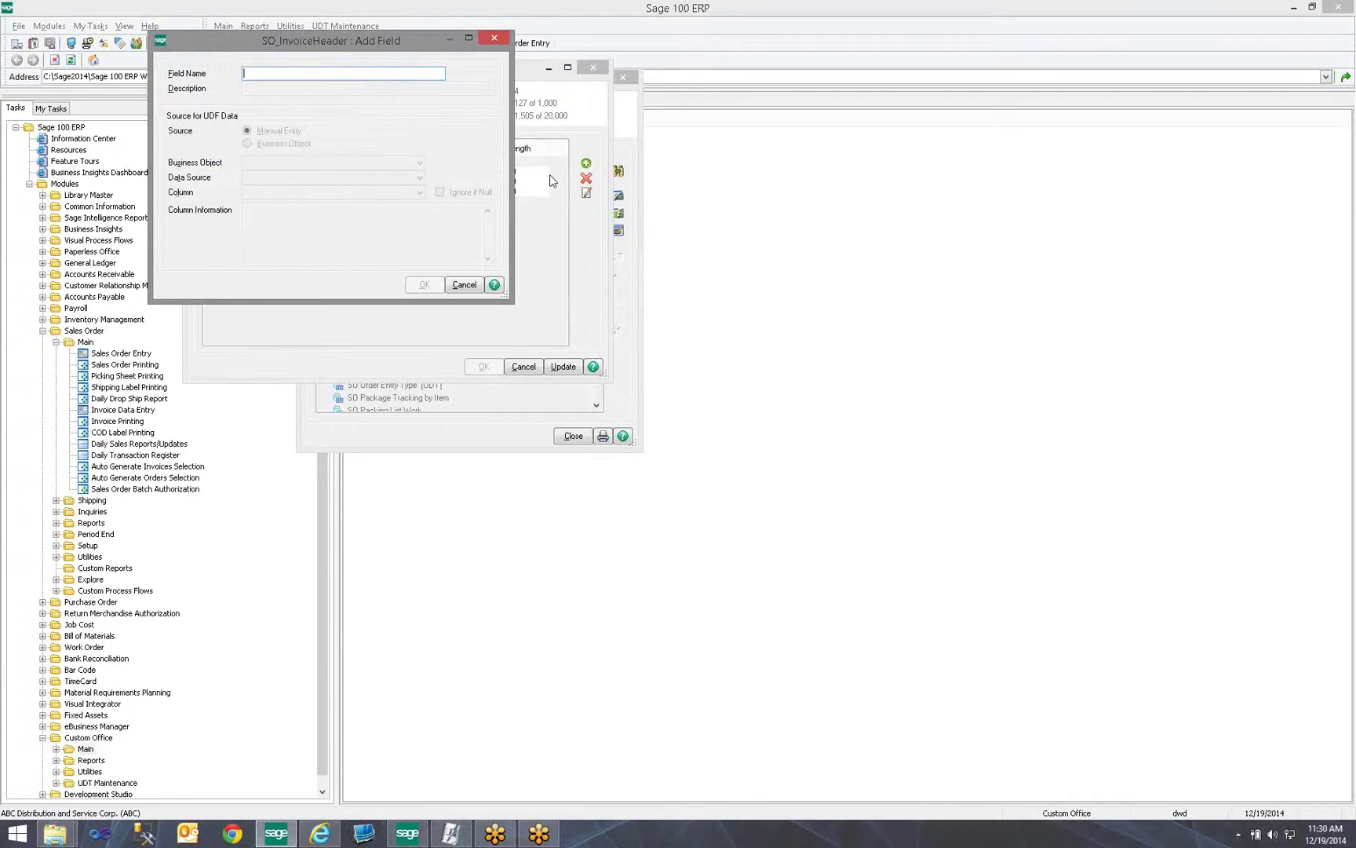
text(TRADESHOW)
key(Tab)
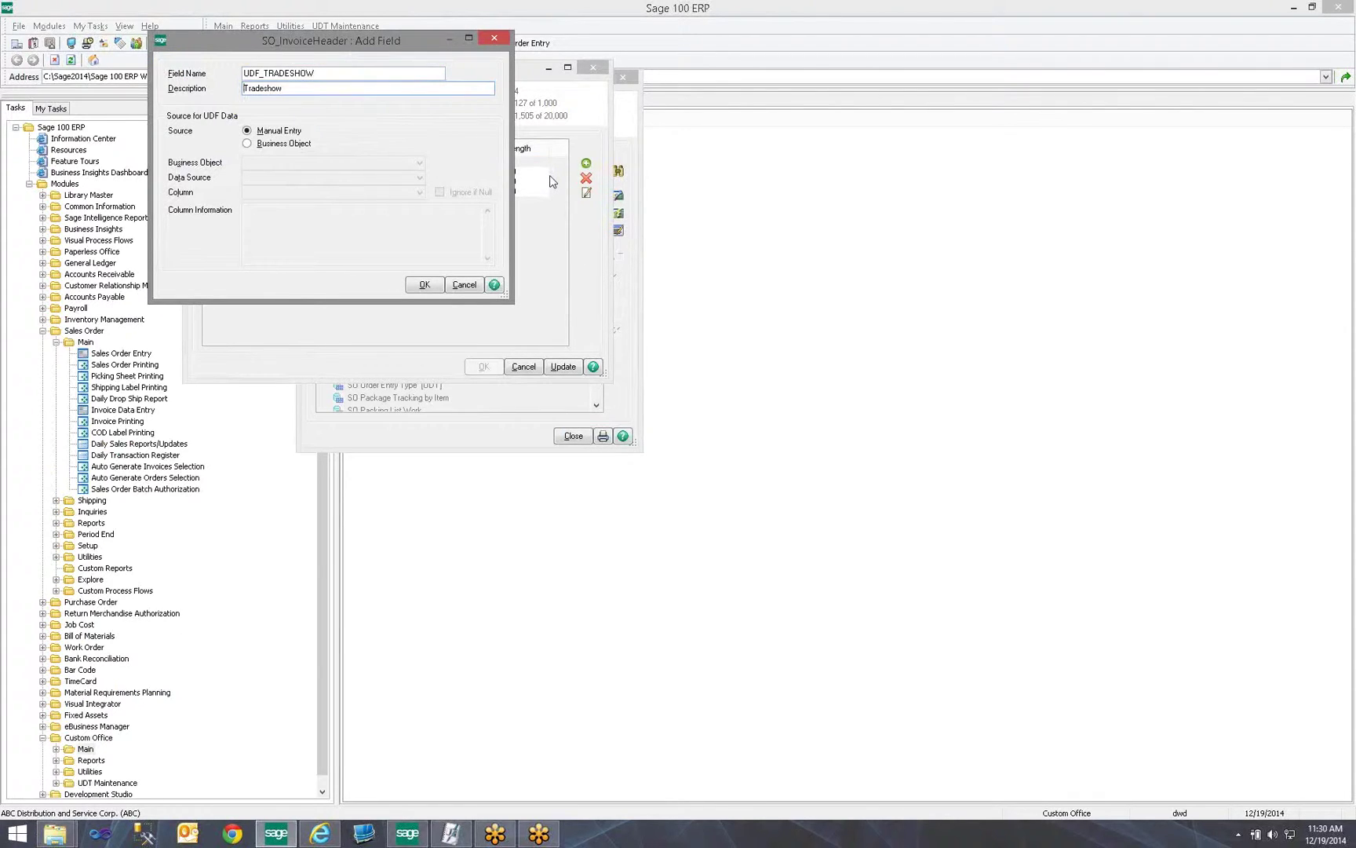
key(Tab)
click(424, 285)
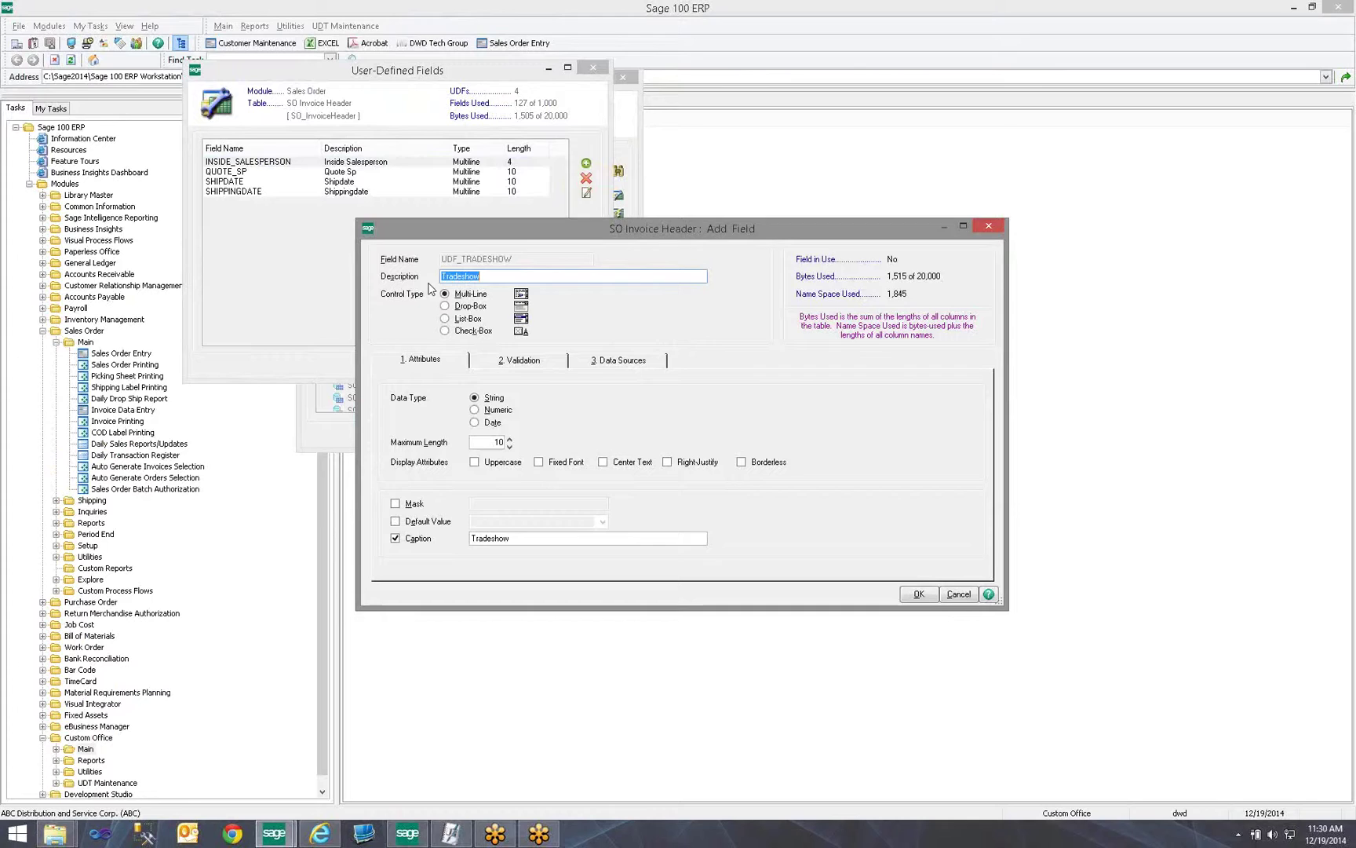
click(445, 306)
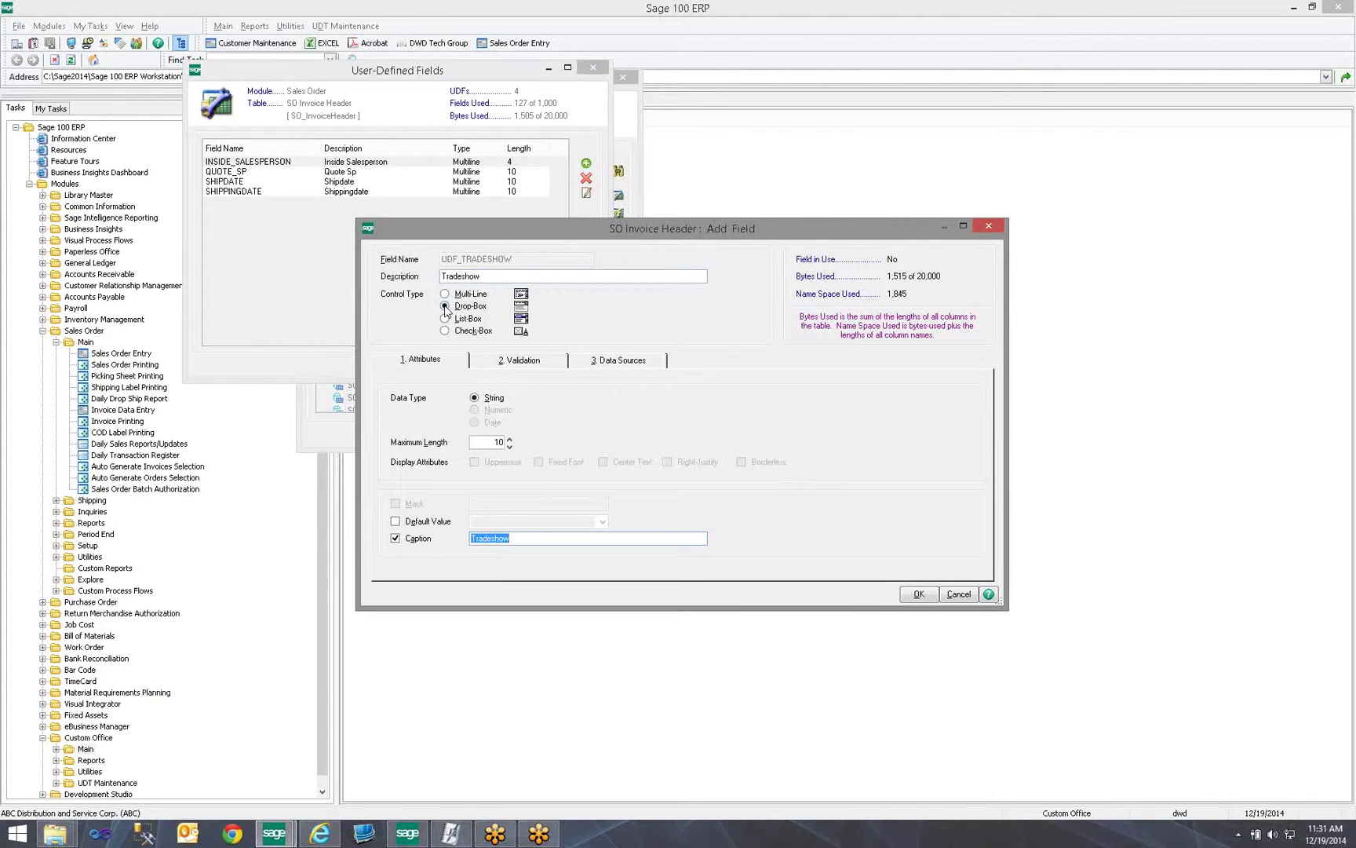
click(491, 442)
text(25)
Step: Enter the validation list: SPRING and FALL for each year 2013 through 2015
click(531, 369)
click(529, 432)
text(F)
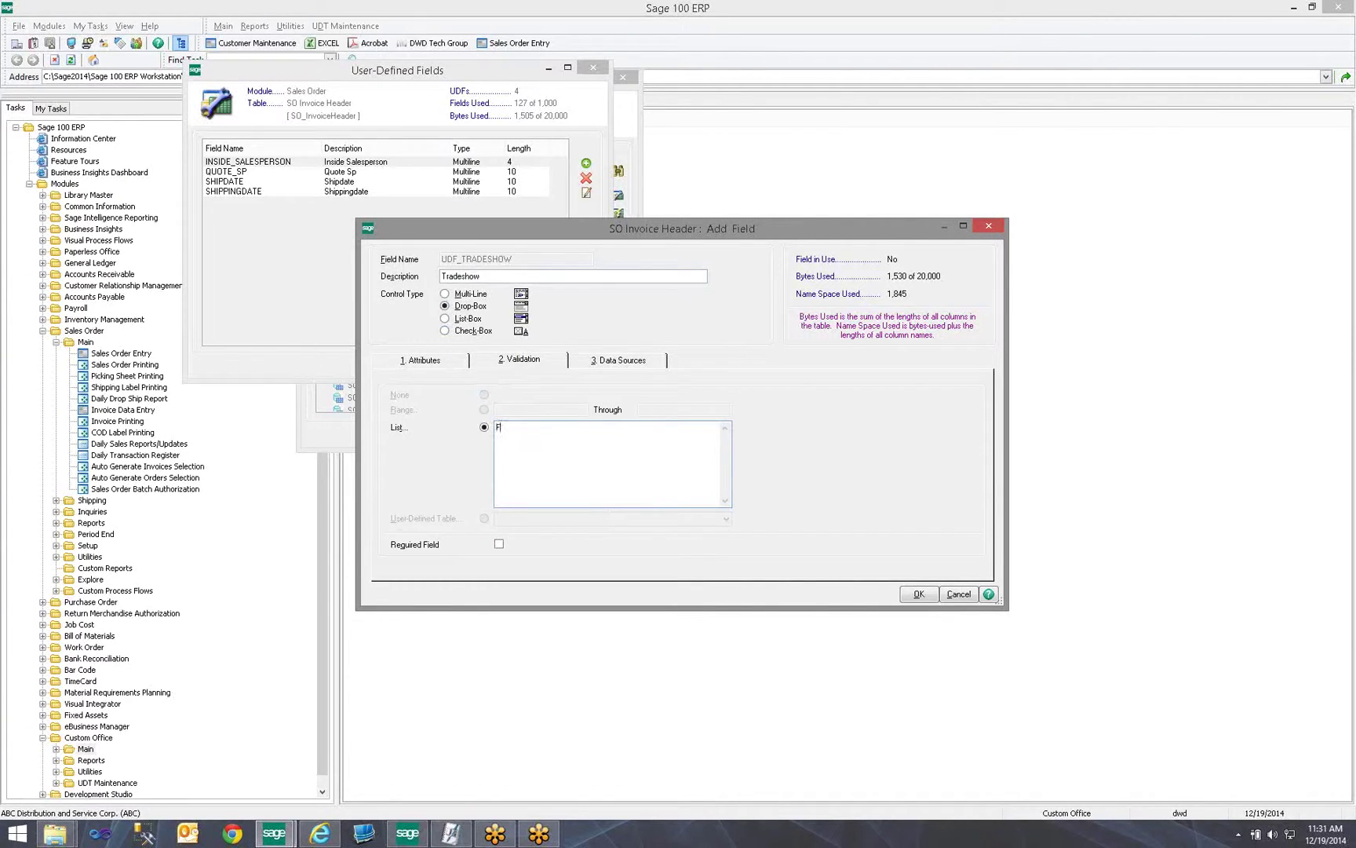
text(ALL)
key(BackSpace)
key(BackSpace)
key(BackSpace)
key(BackSpace)
text(SPRING 20)
text(13 )
text(FALL 2013)
key(Return)
text(SPRING 2014FALL 2)
key(BackSpace)
key(BackSpace)
key(BackSpace)
key(BackSpace)
key(BackSpace)
key(BackSpace)
text(FALL 2013 SPRING 2014 FALL )
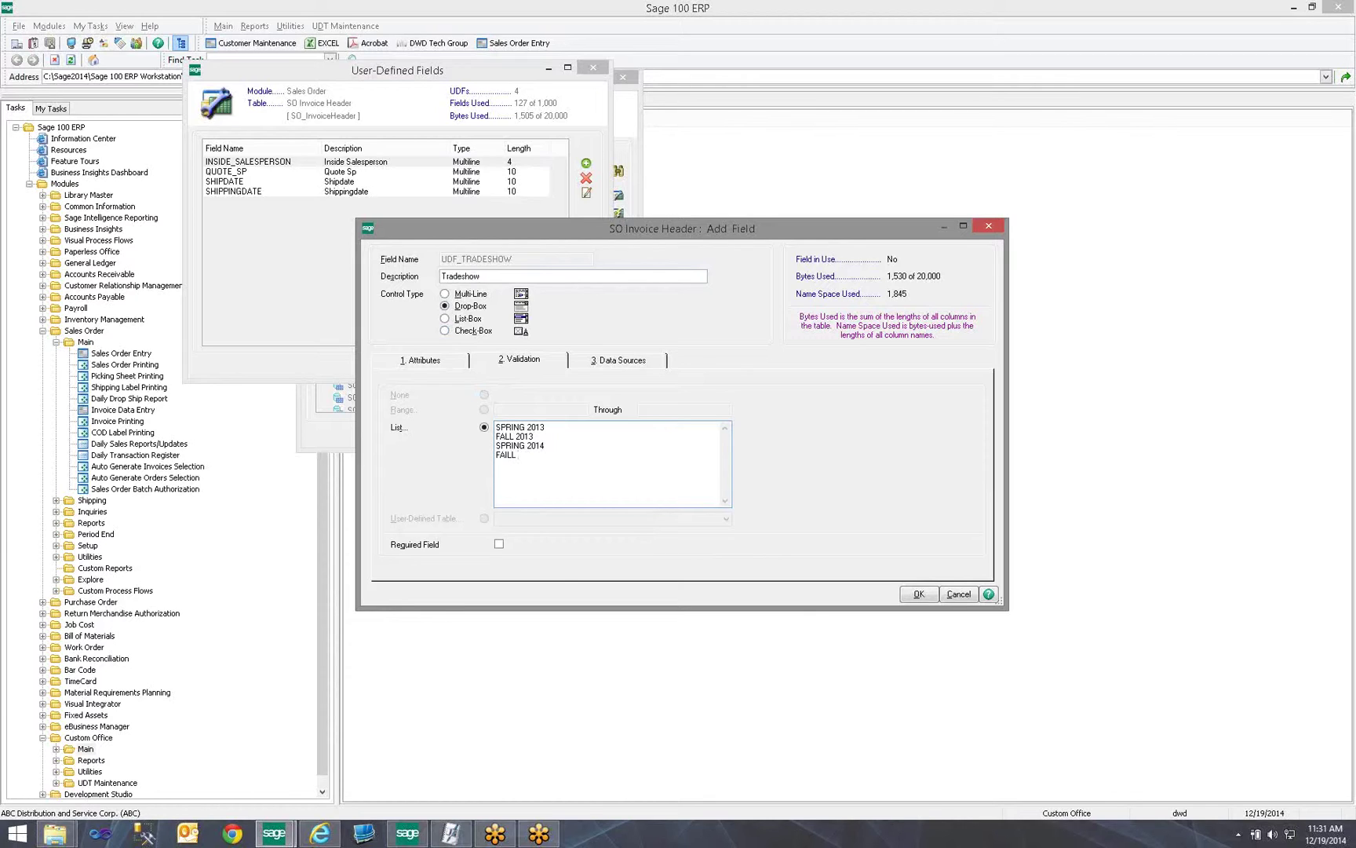
text(2014 )
text(SPRING 2015 )
text(FALL 2015)
click(436, 363)
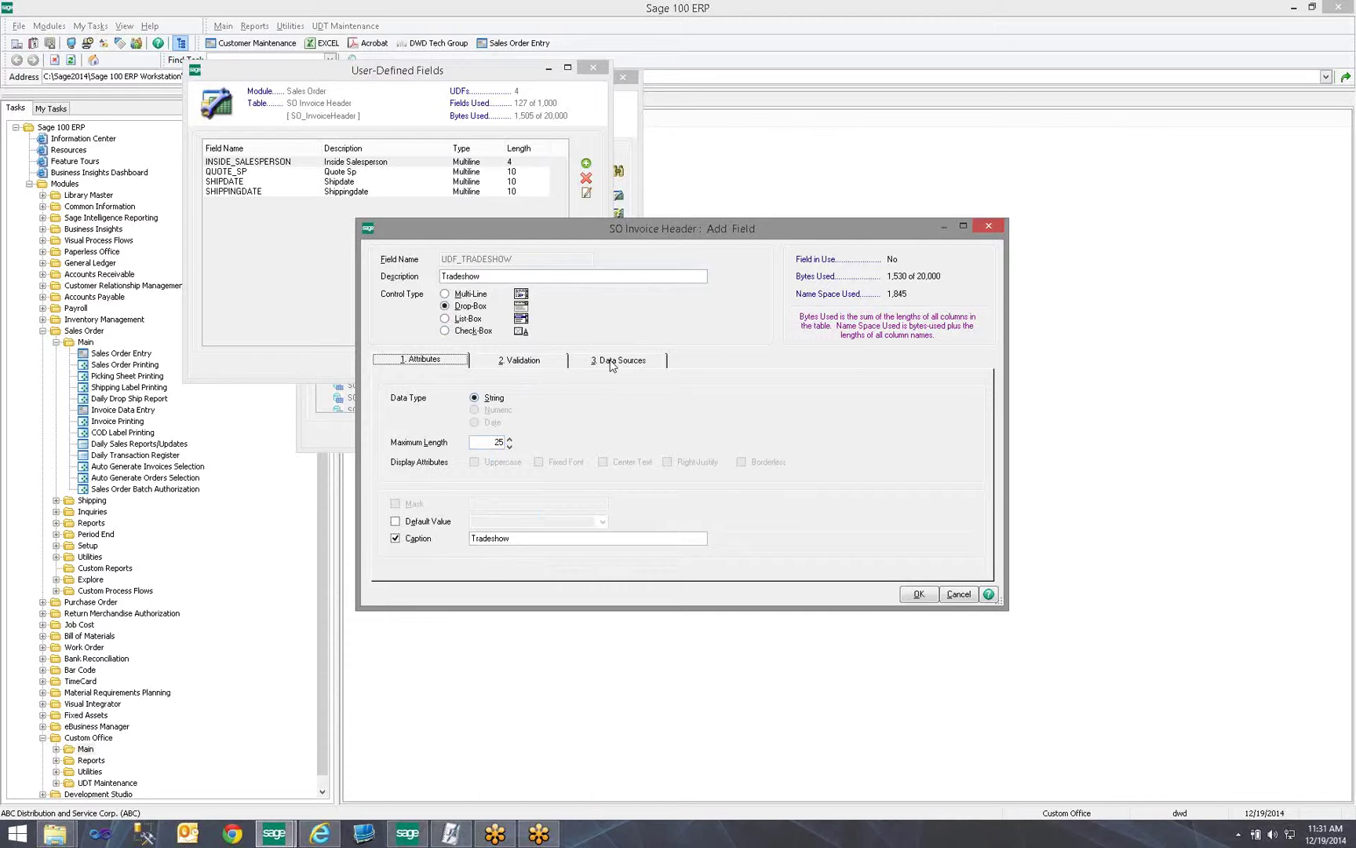
Step: Source the field from SO_Invoice_bus, mapping SalesOrderNo to the UDF_TRADESHOW column
click(625, 367)
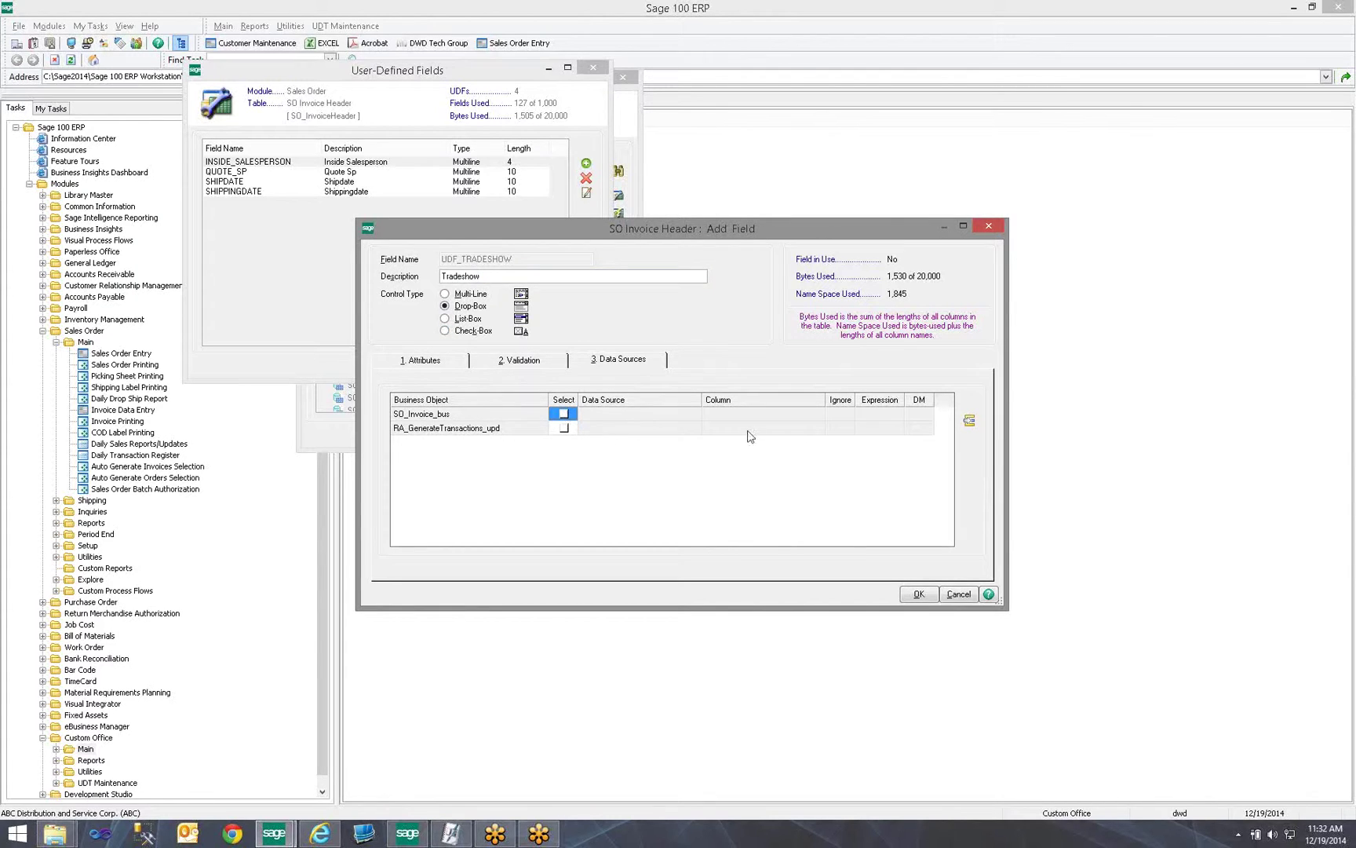
click(970, 422)
click(676, 307)
click(563, 415)
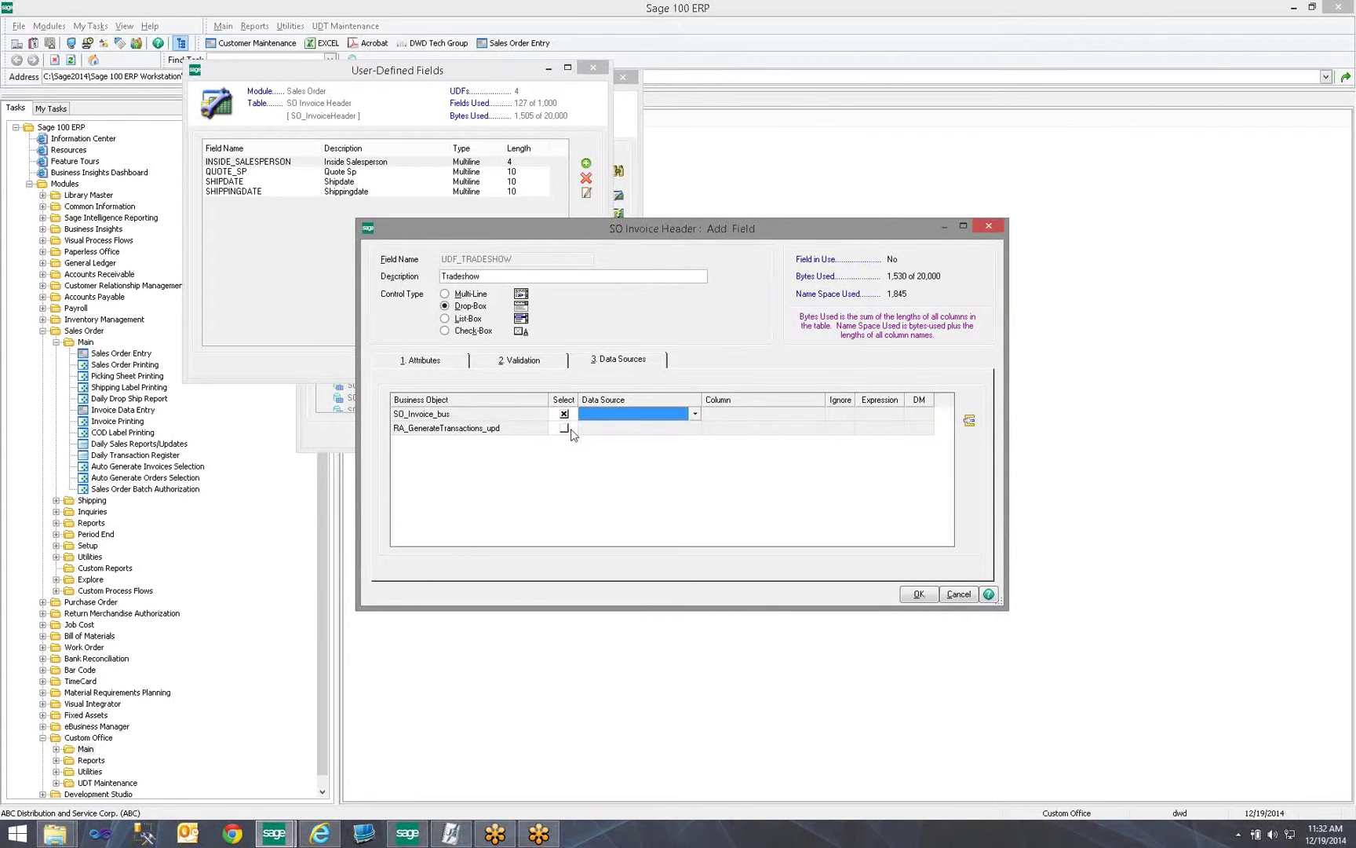
click(695, 413)
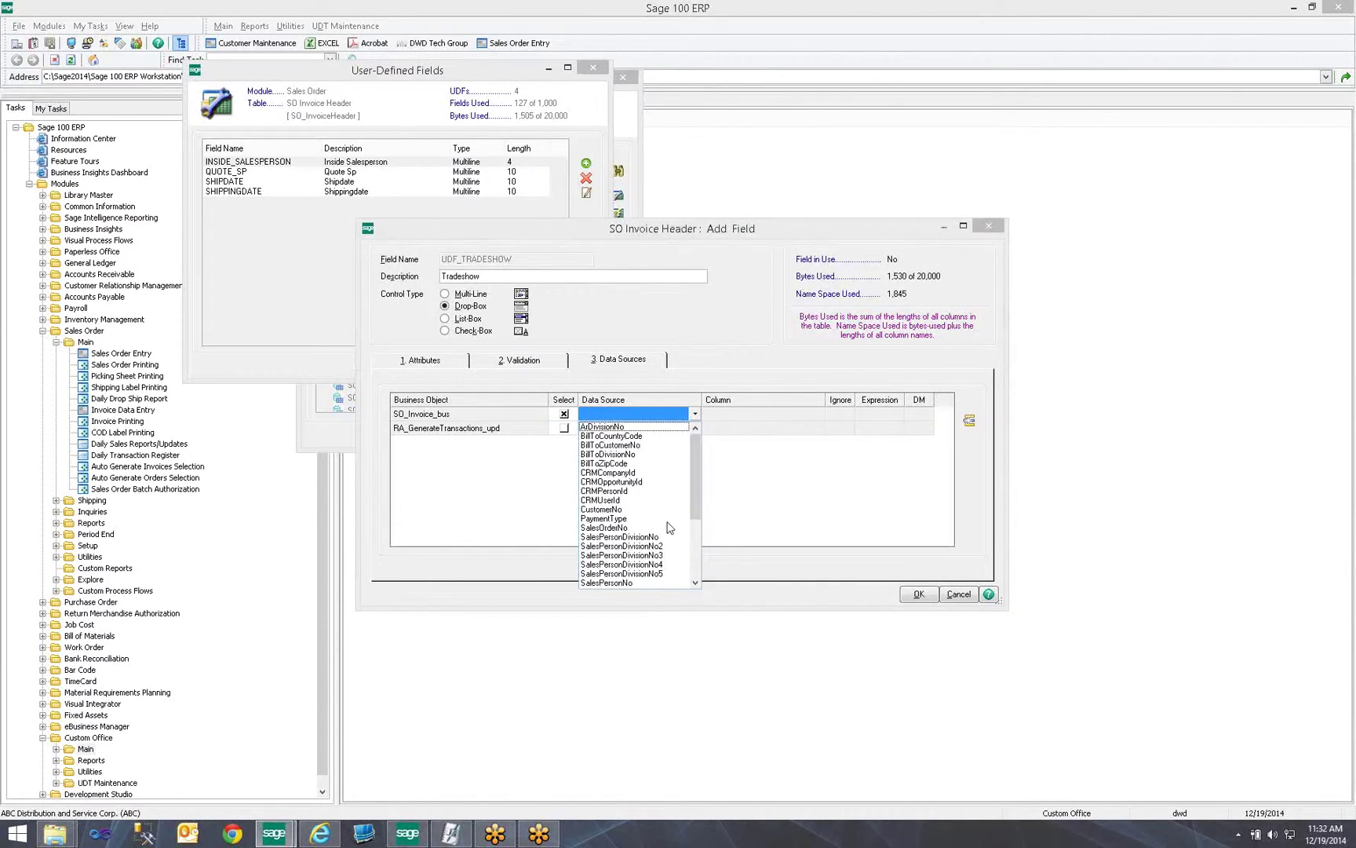
click(619, 527)
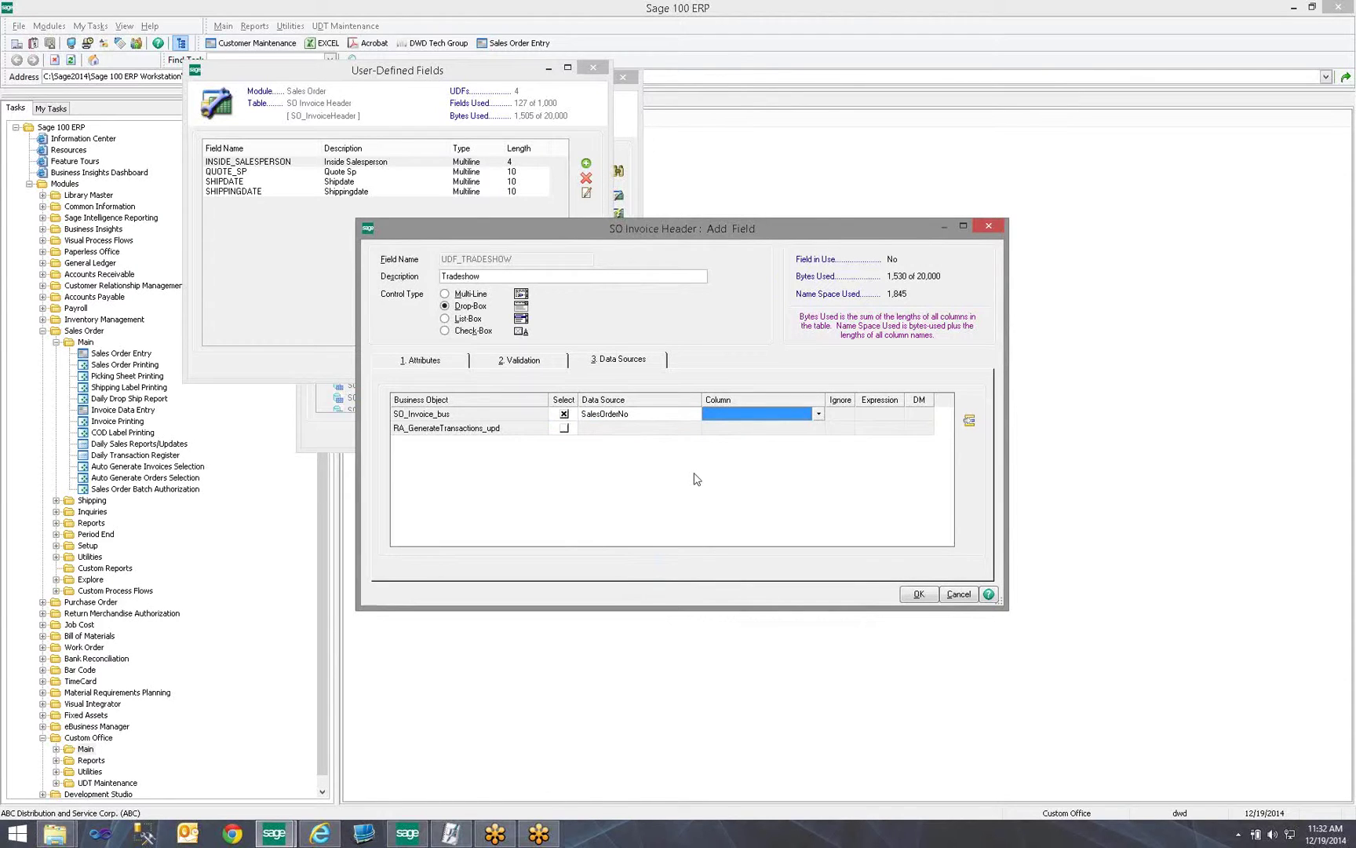
click(818, 413)
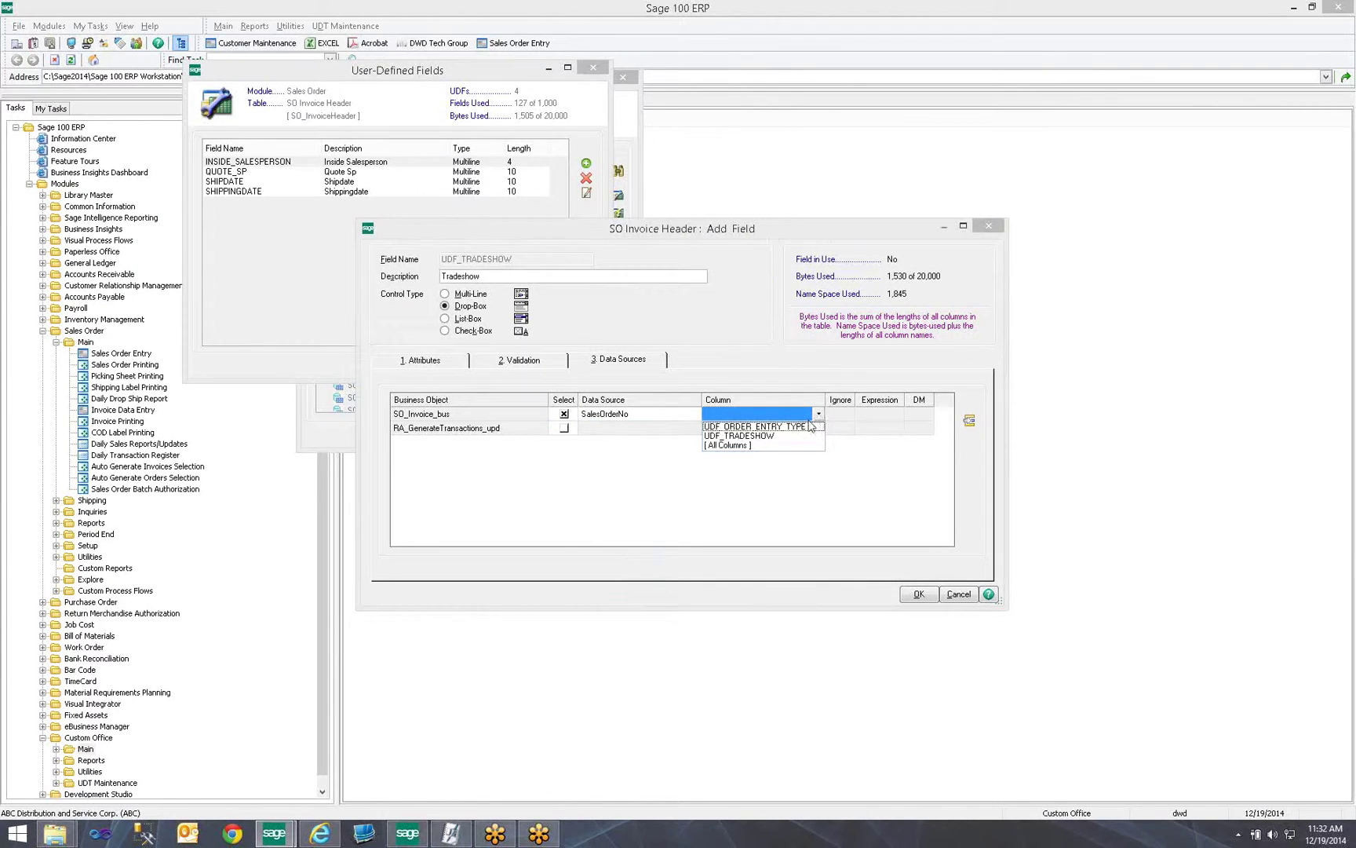
click(739, 436)
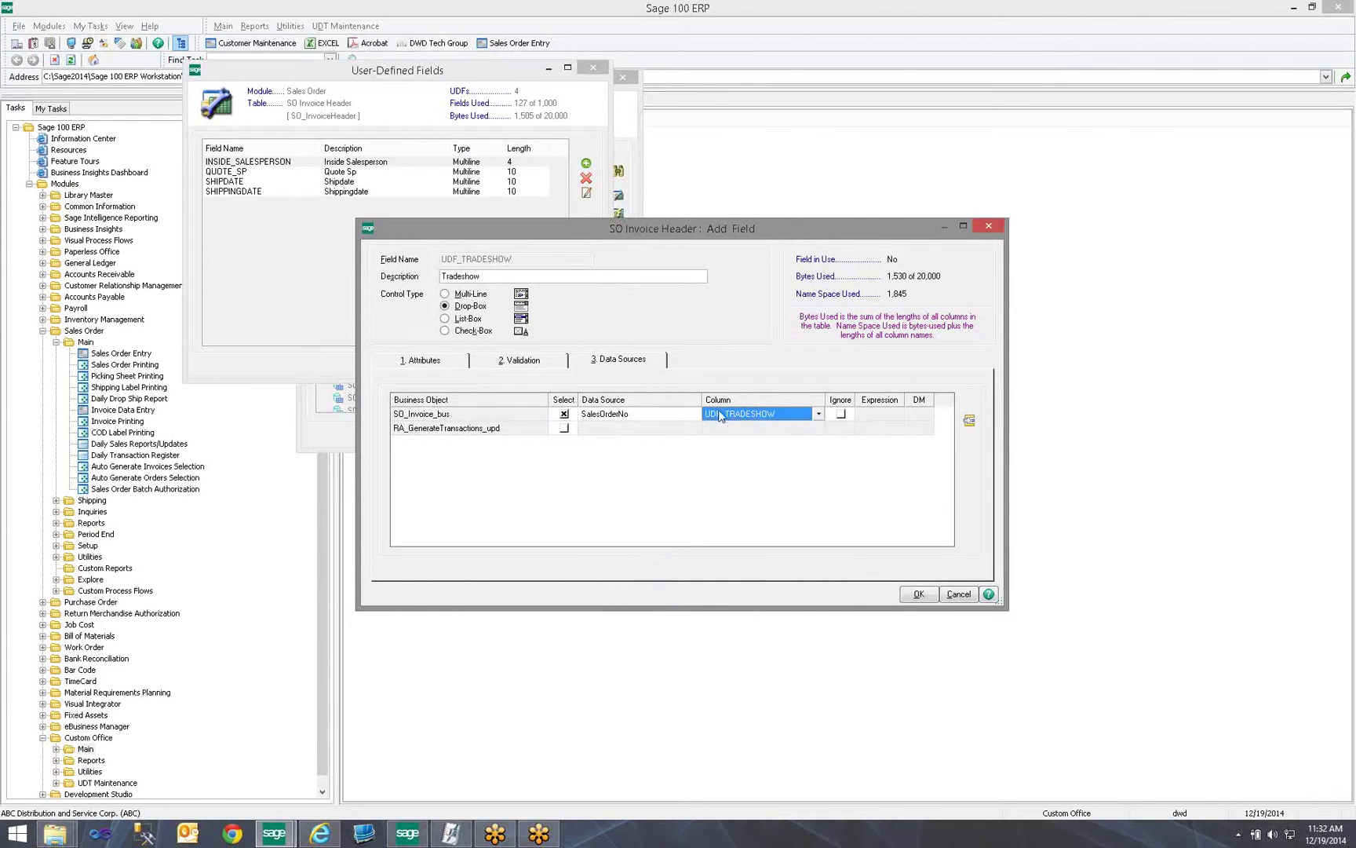
click(437, 363)
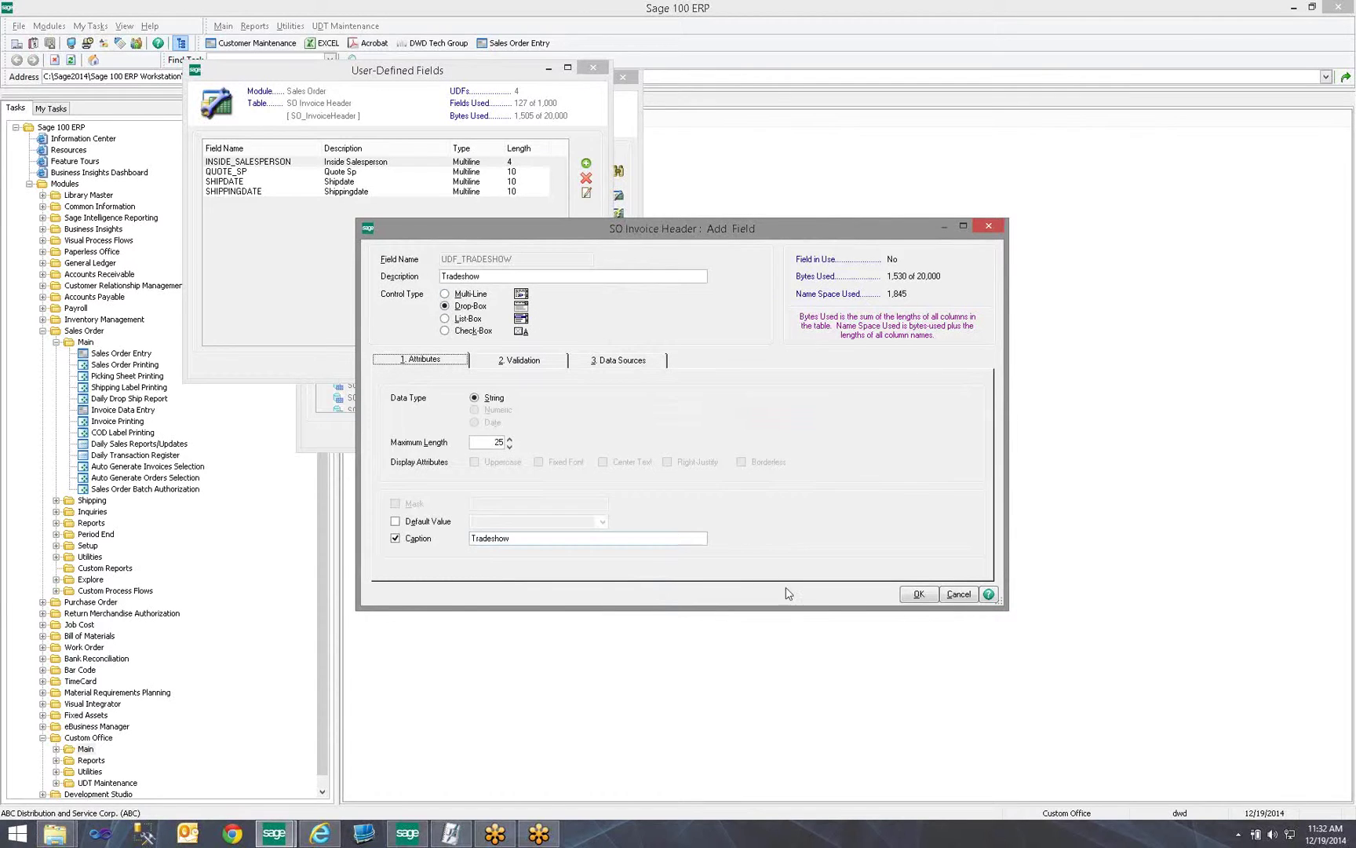
Step: Save the Tradeshow field, run the SO_InvoiceHeader UDF update, then close the maintenance window
click(916, 594)
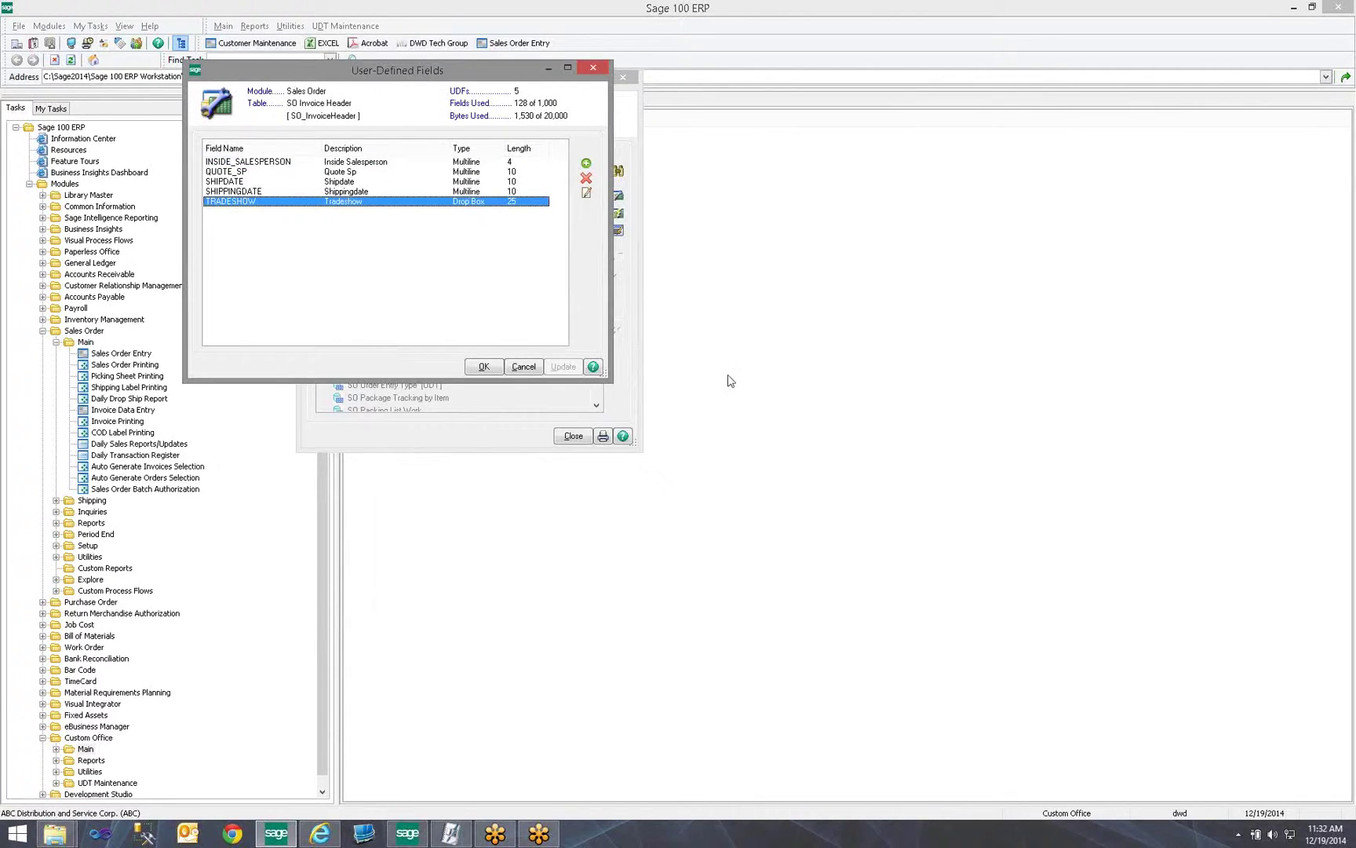
drag(414, 76, 610, 203)
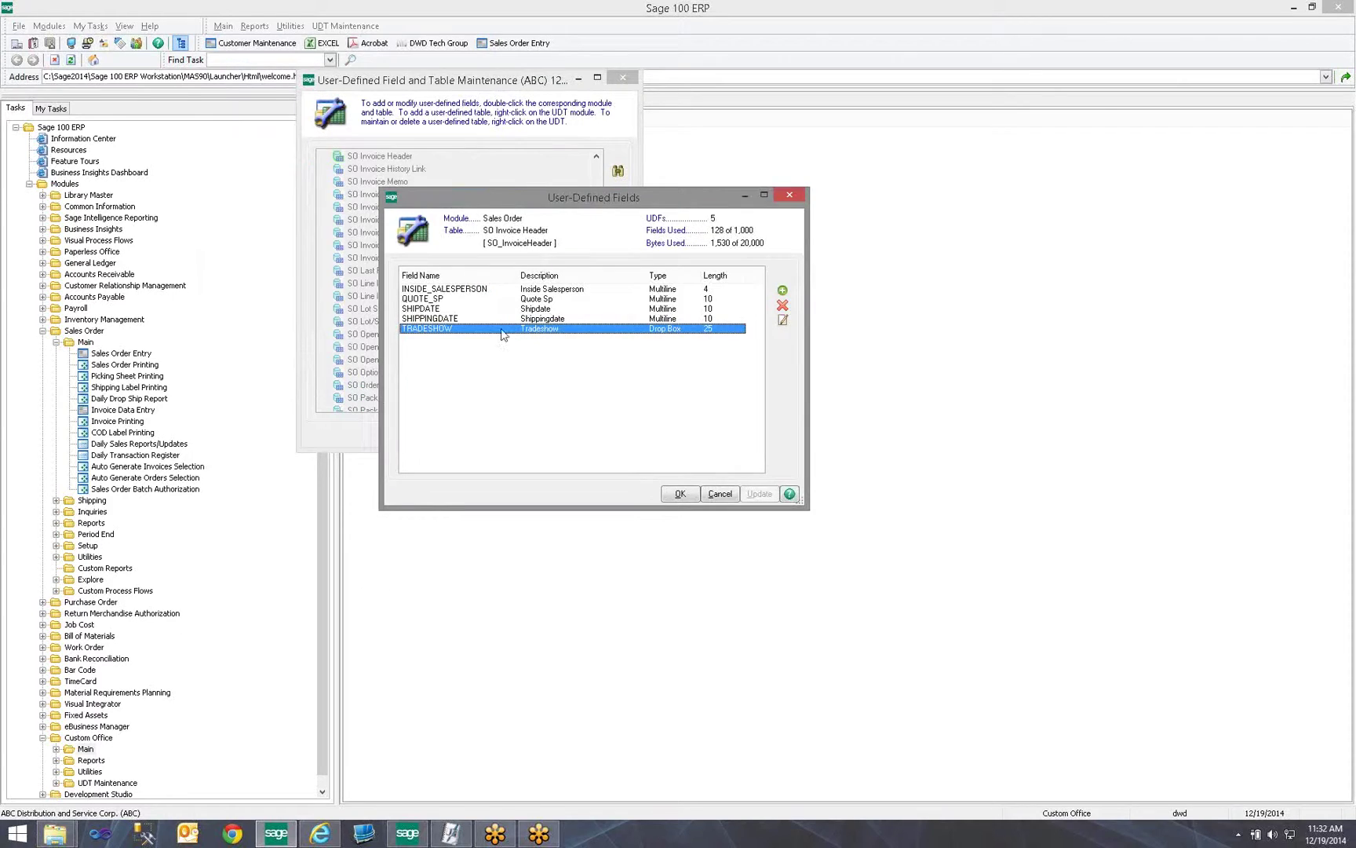
click(680, 493)
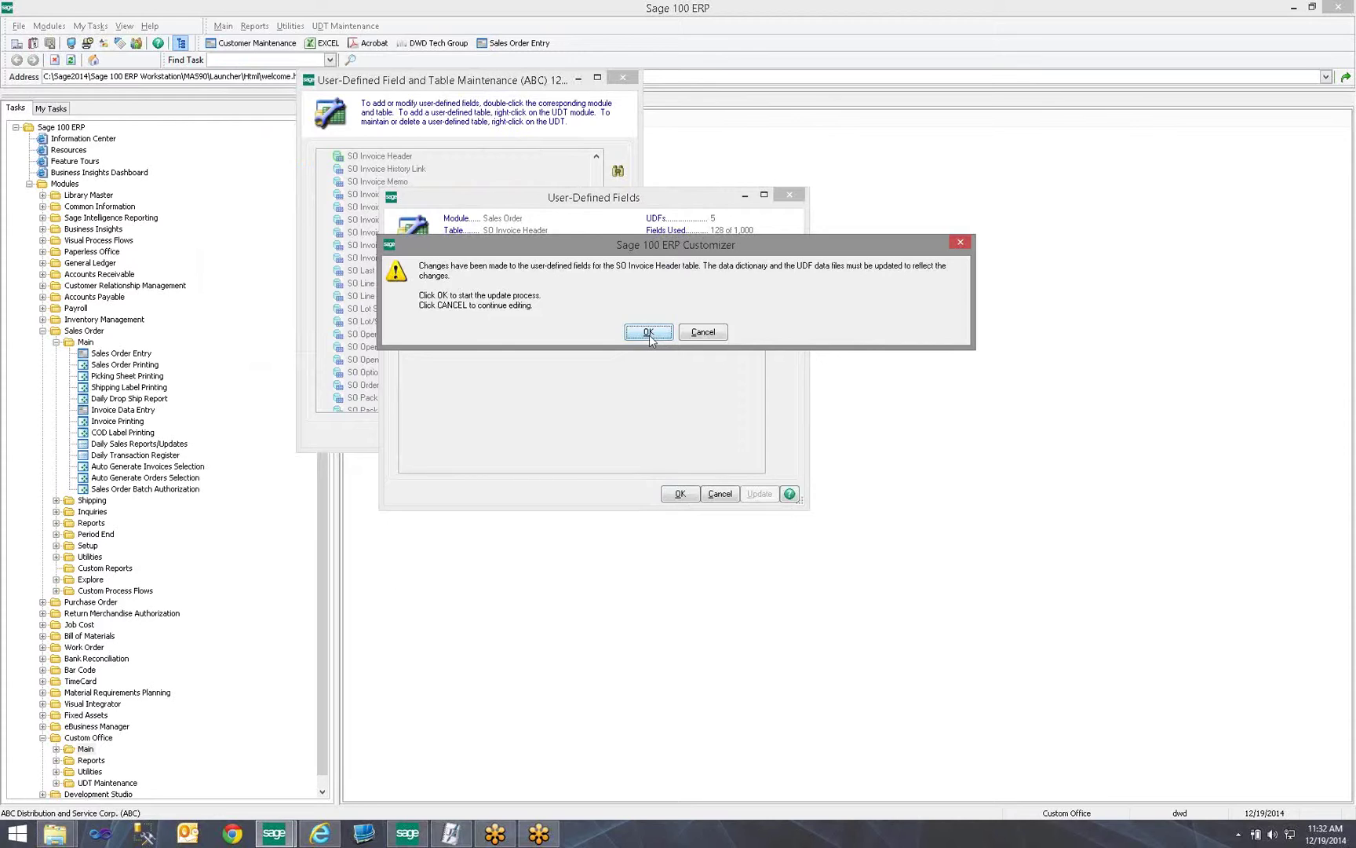
click(649, 333)
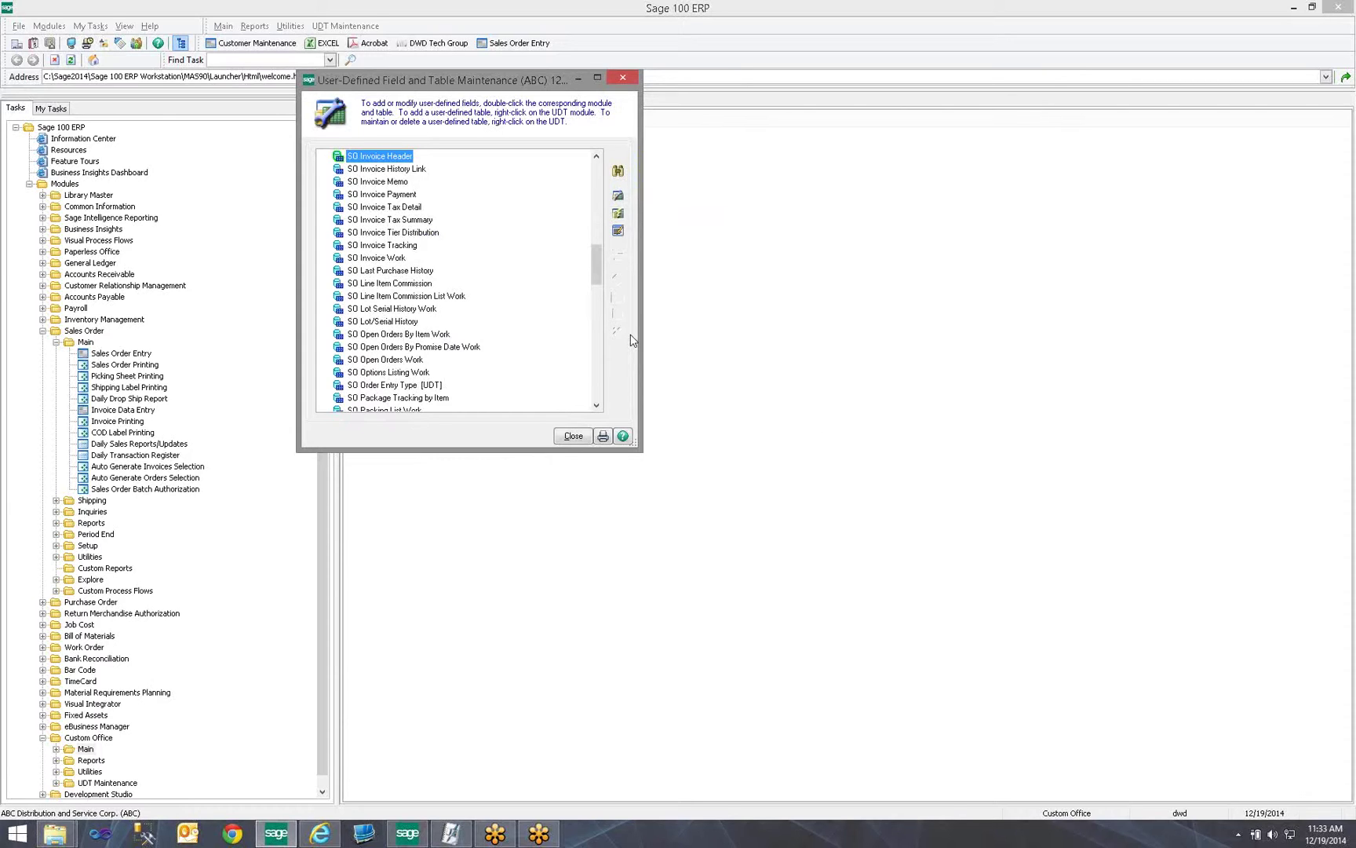
click(574, 436)
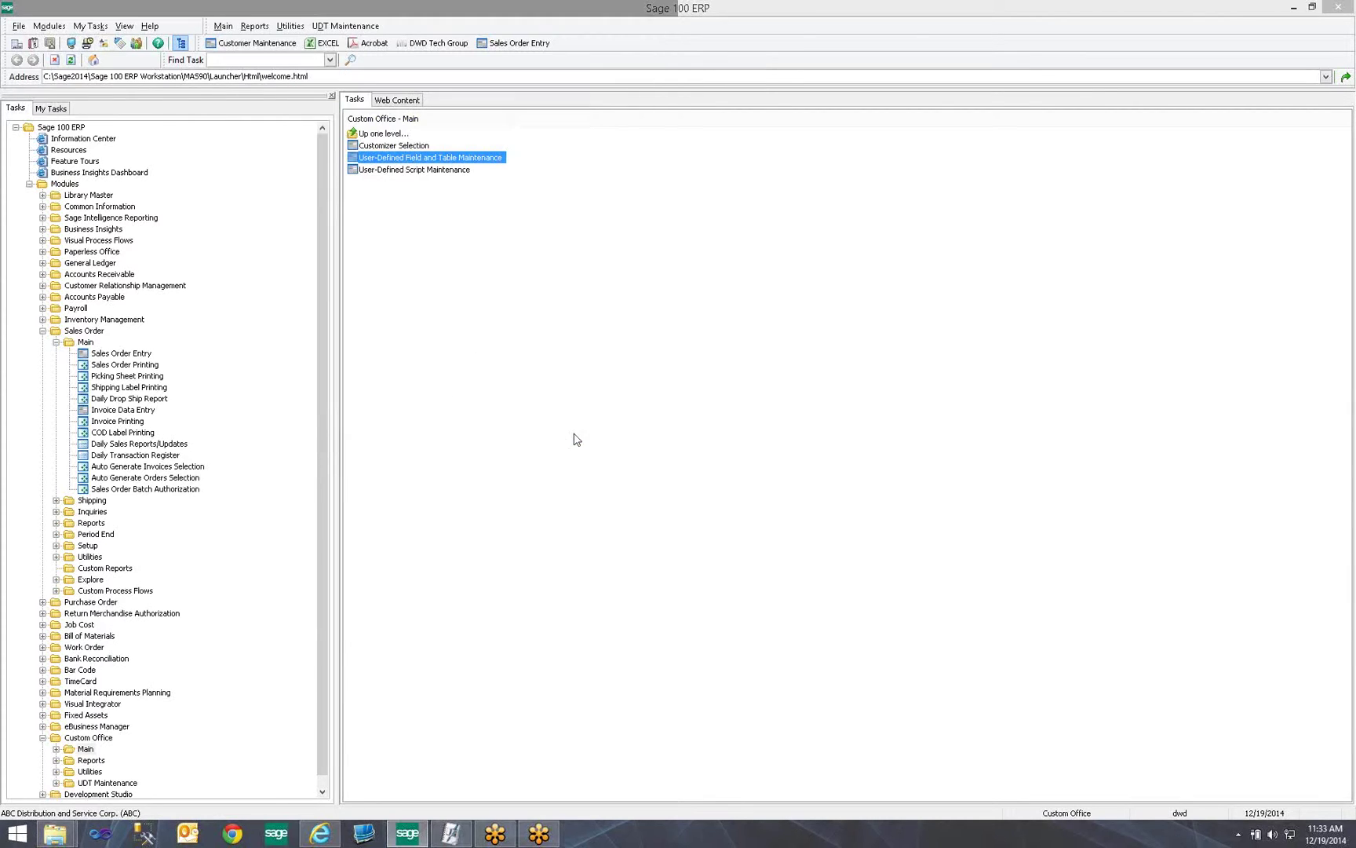
Step: Edit the Sales Order Invoice Entry PHEADER panel as a new customization for all users
click(408, 147)
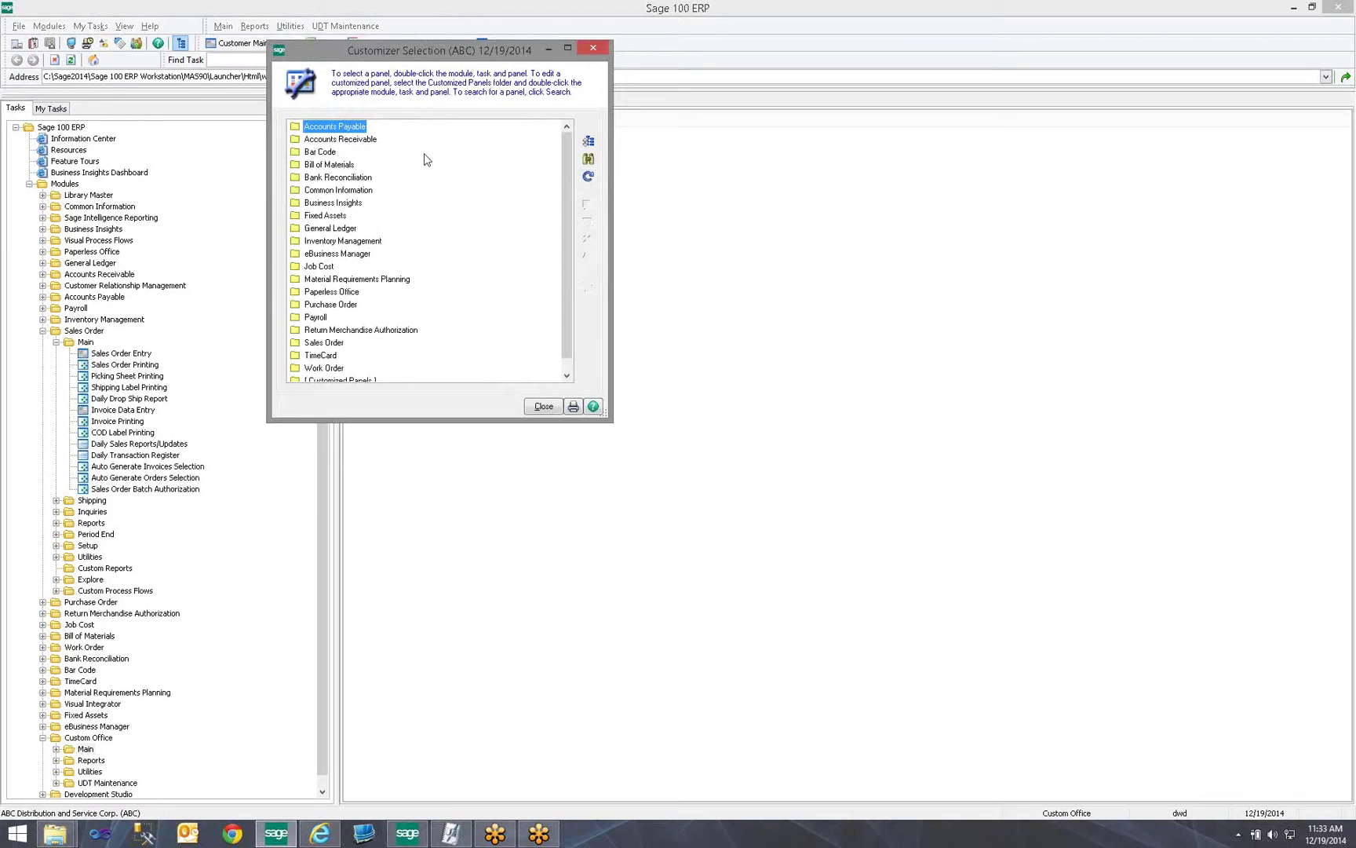
drag(430, 60, 560, 118)
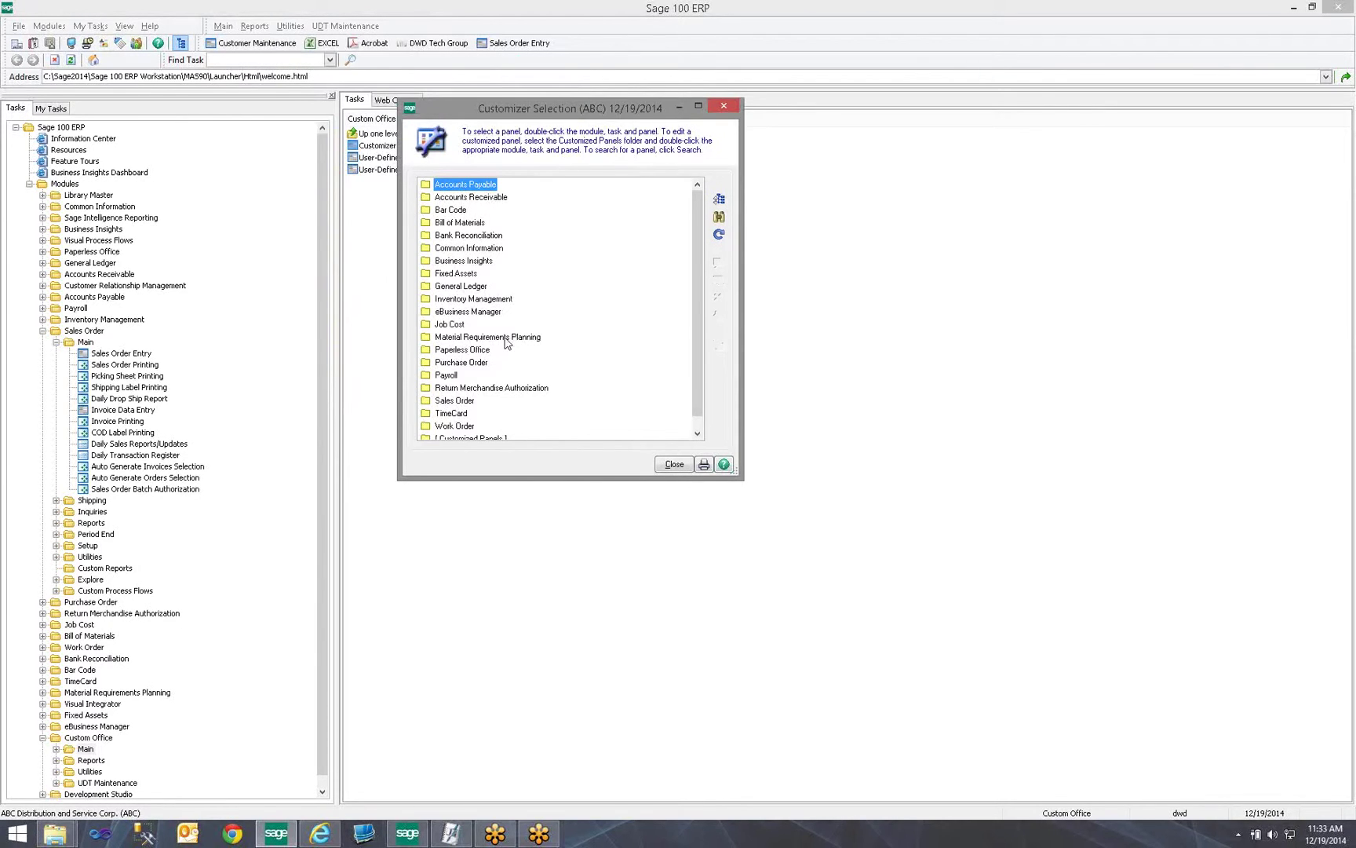
scroll(509, 345, down, 1)
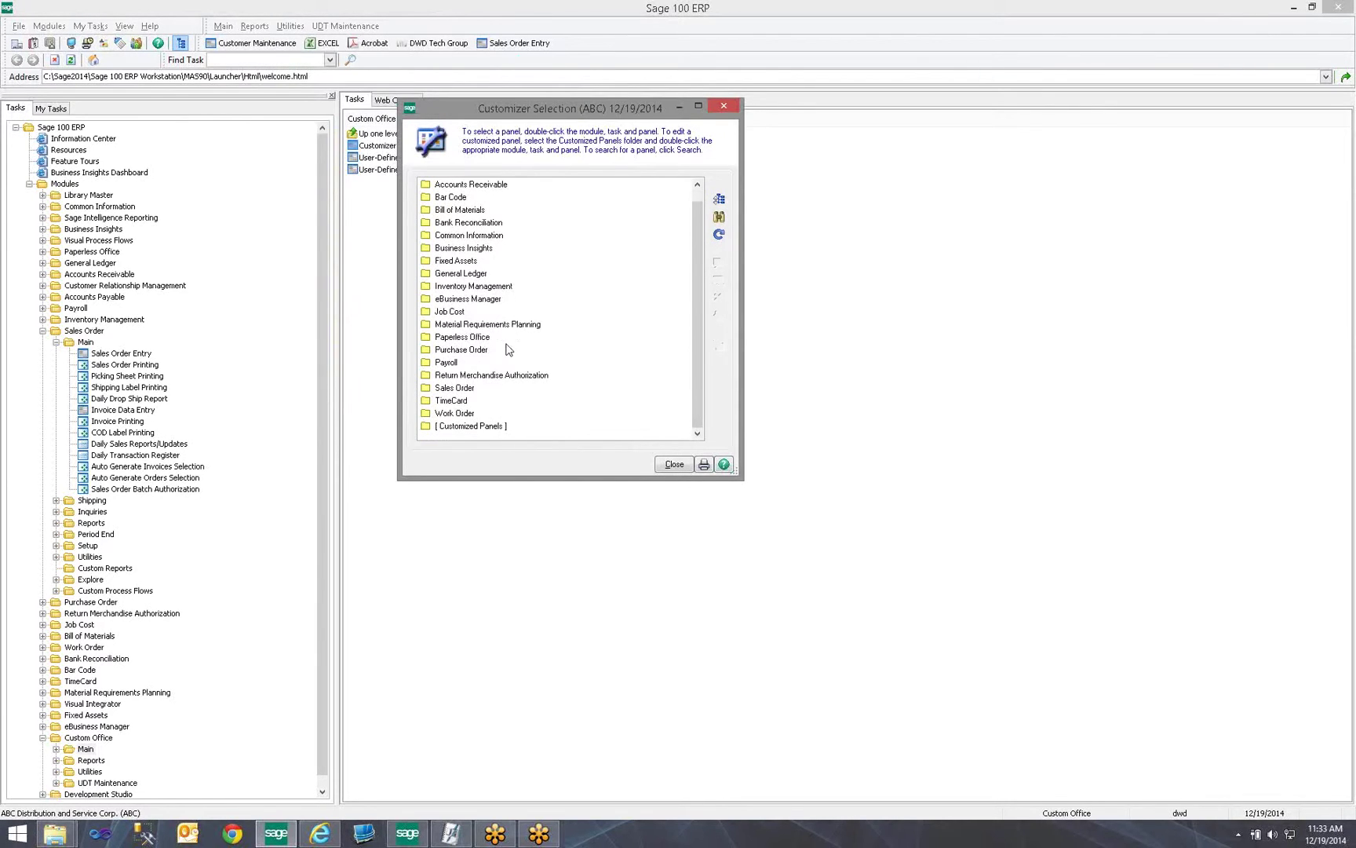
double_click(463, 388)
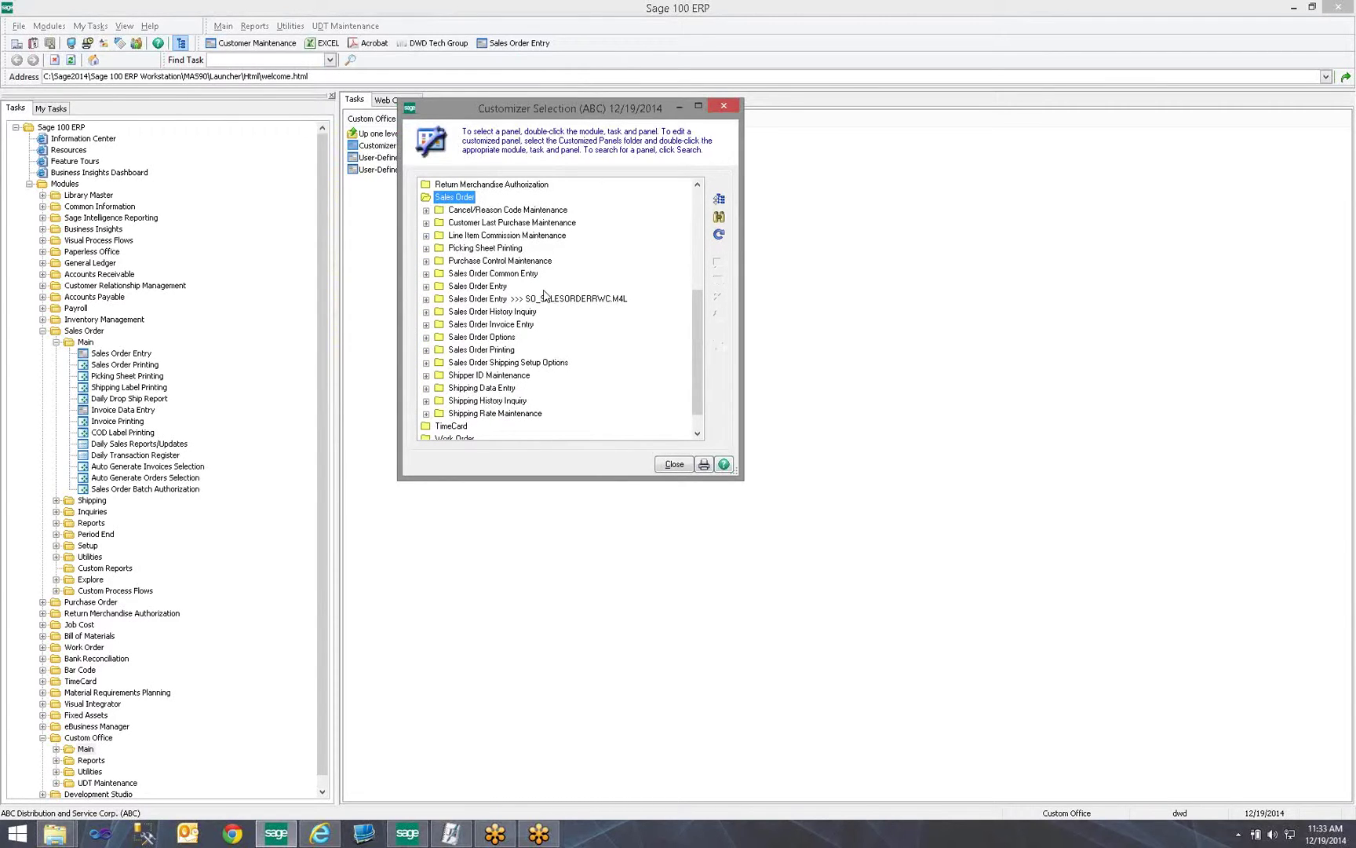
double_click(492, 325)
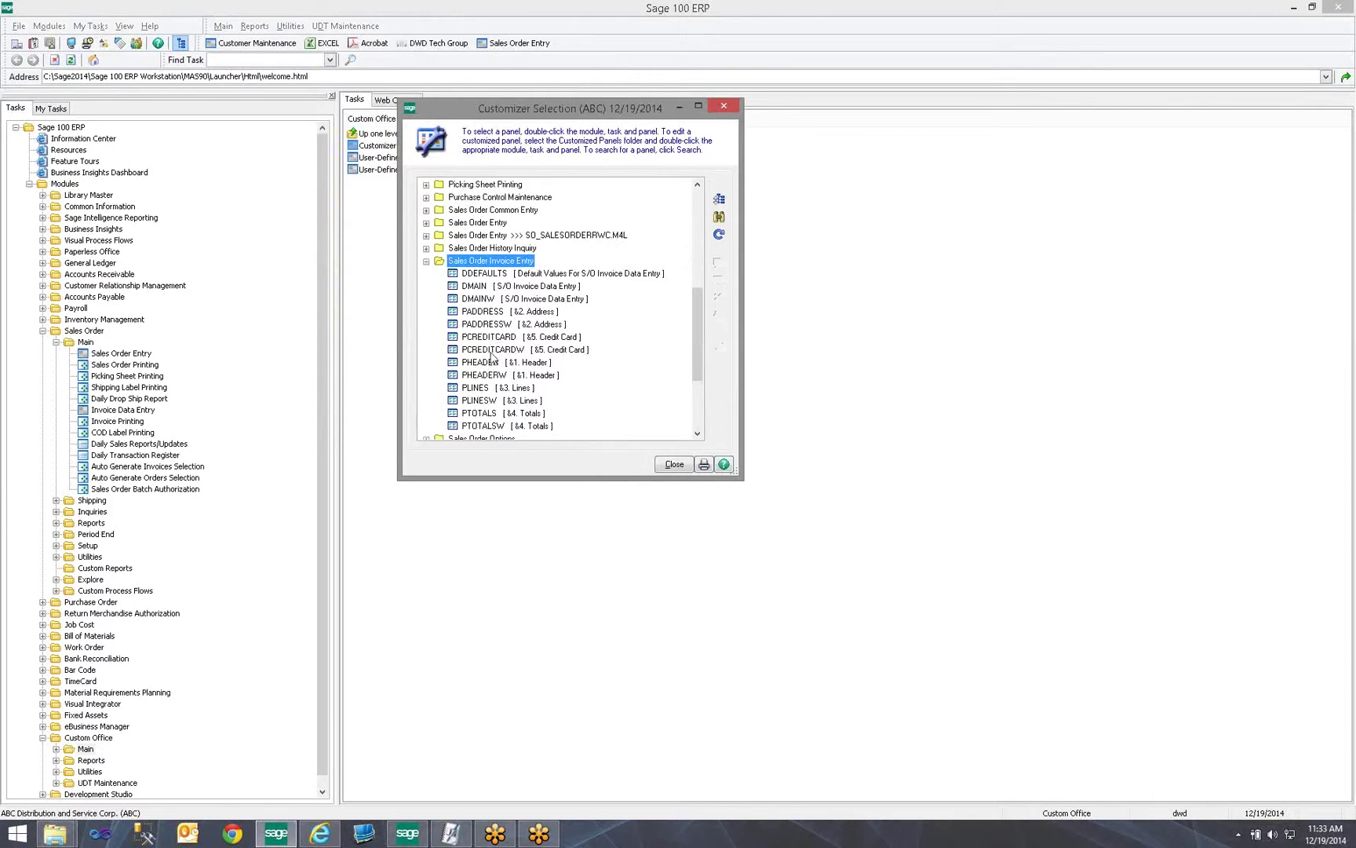
click(493, 362)
right_click(492, 362)
click(518, 368)
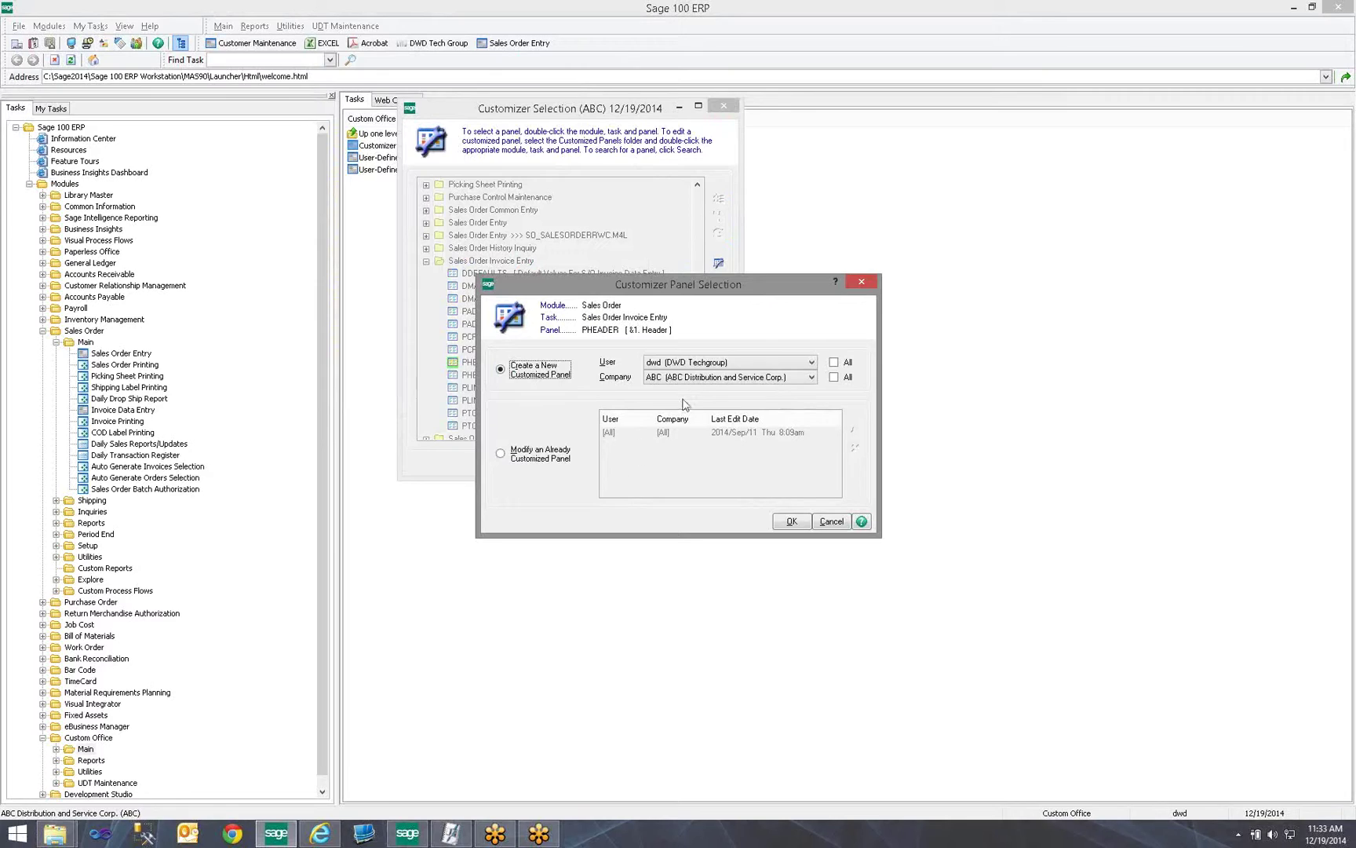
click(834, 362)
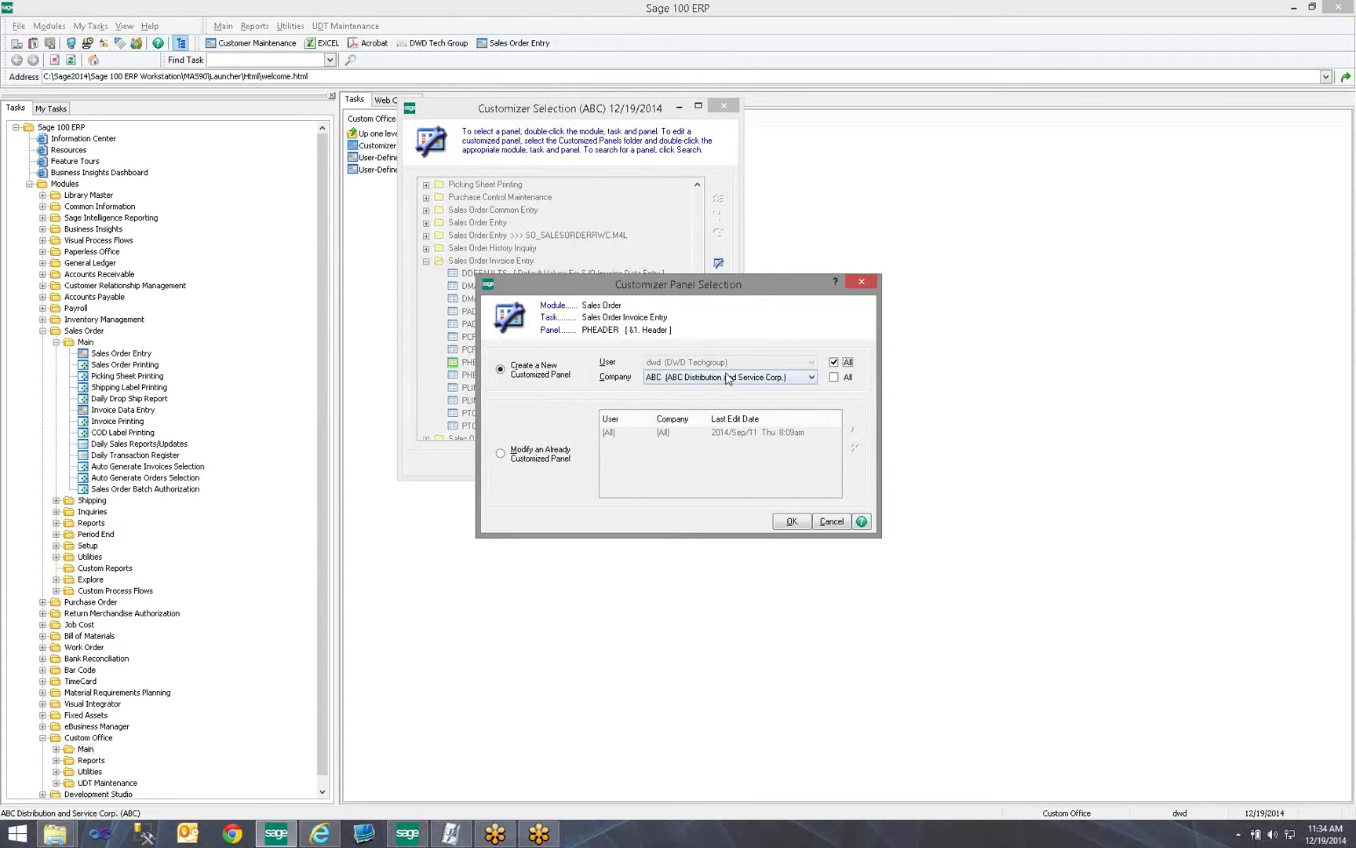
click(792, 521)
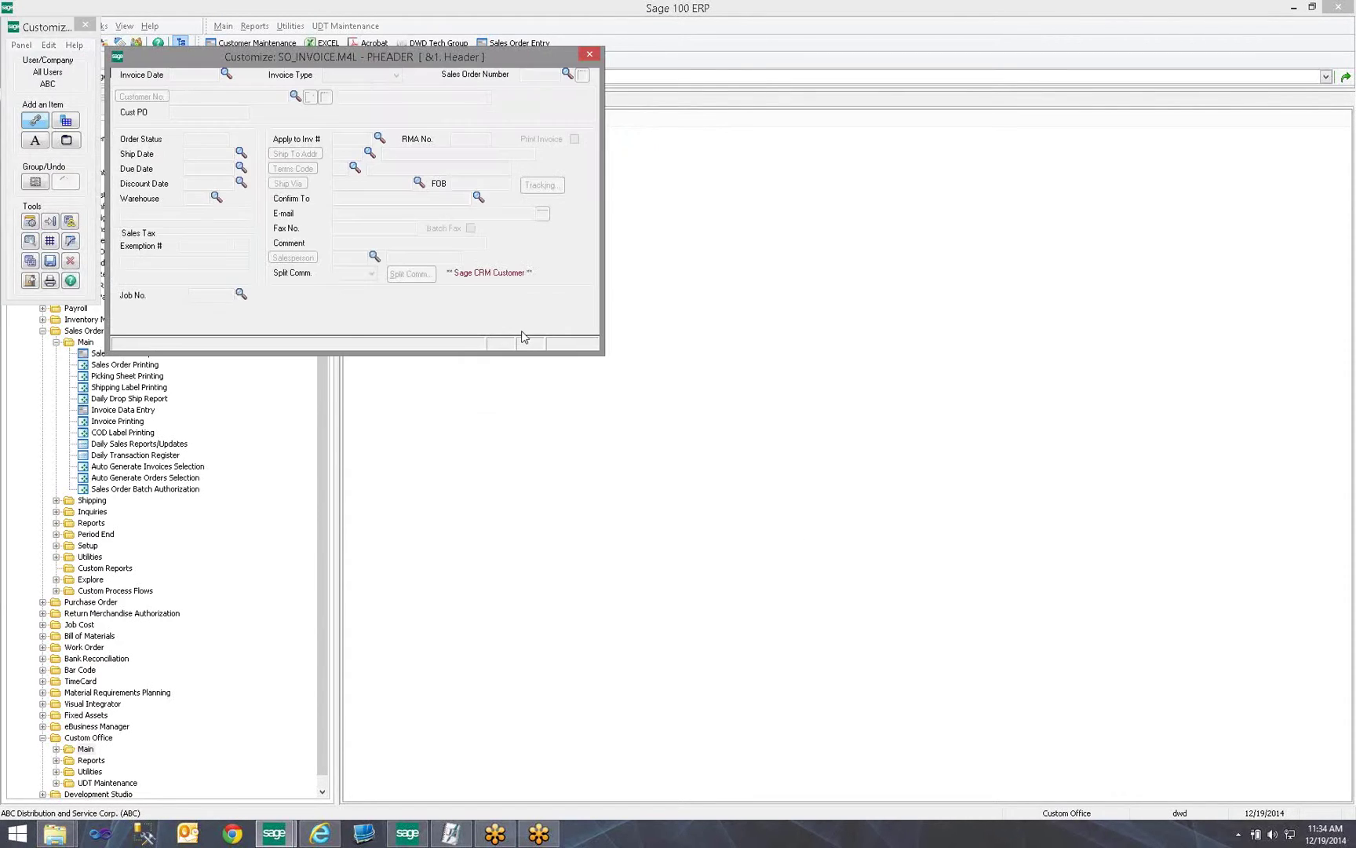
Step: Place the UDF_TRADESHOW box under Sales Order Number with its label, then save the panel
click(68, 122)
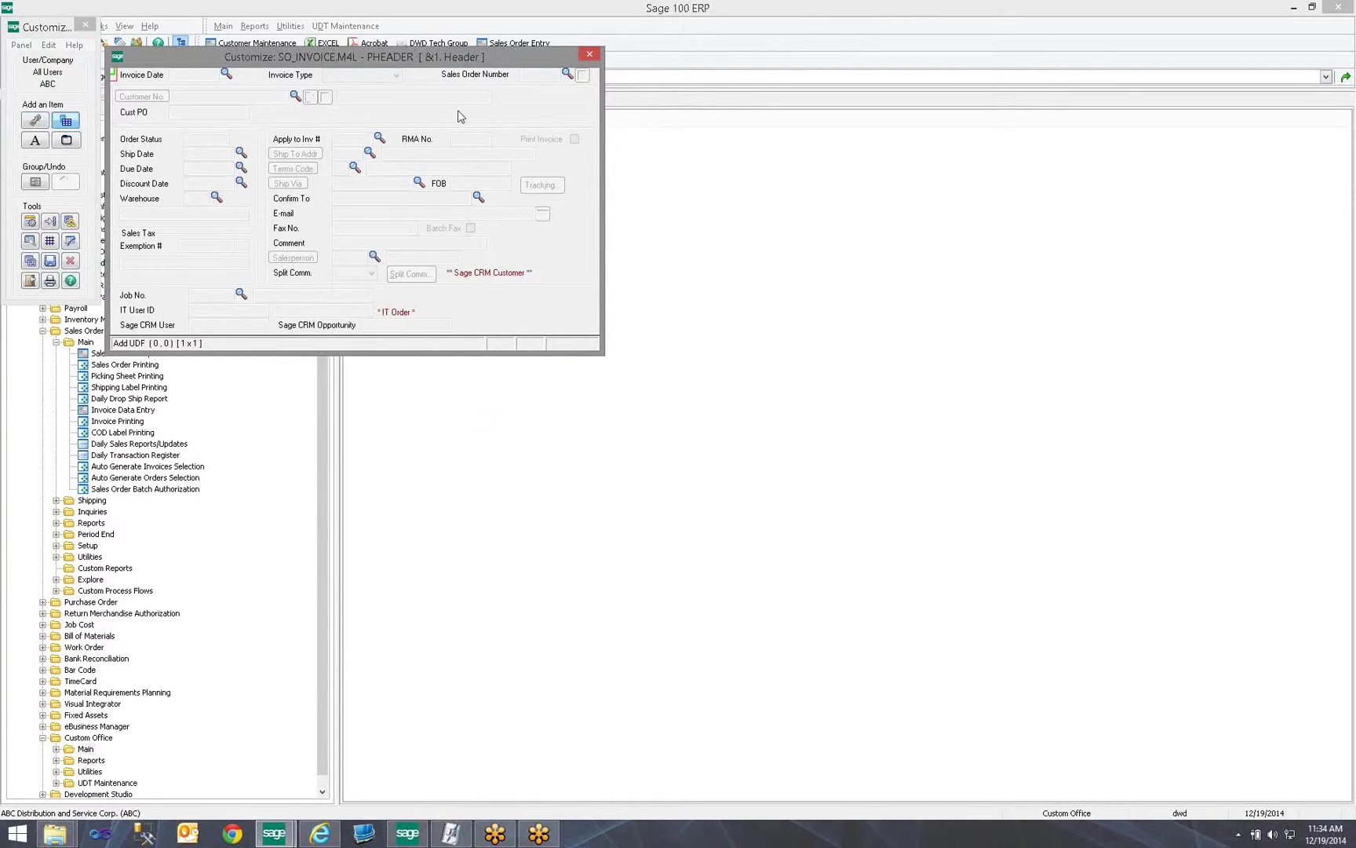
drag(461, 117, 578, 122)
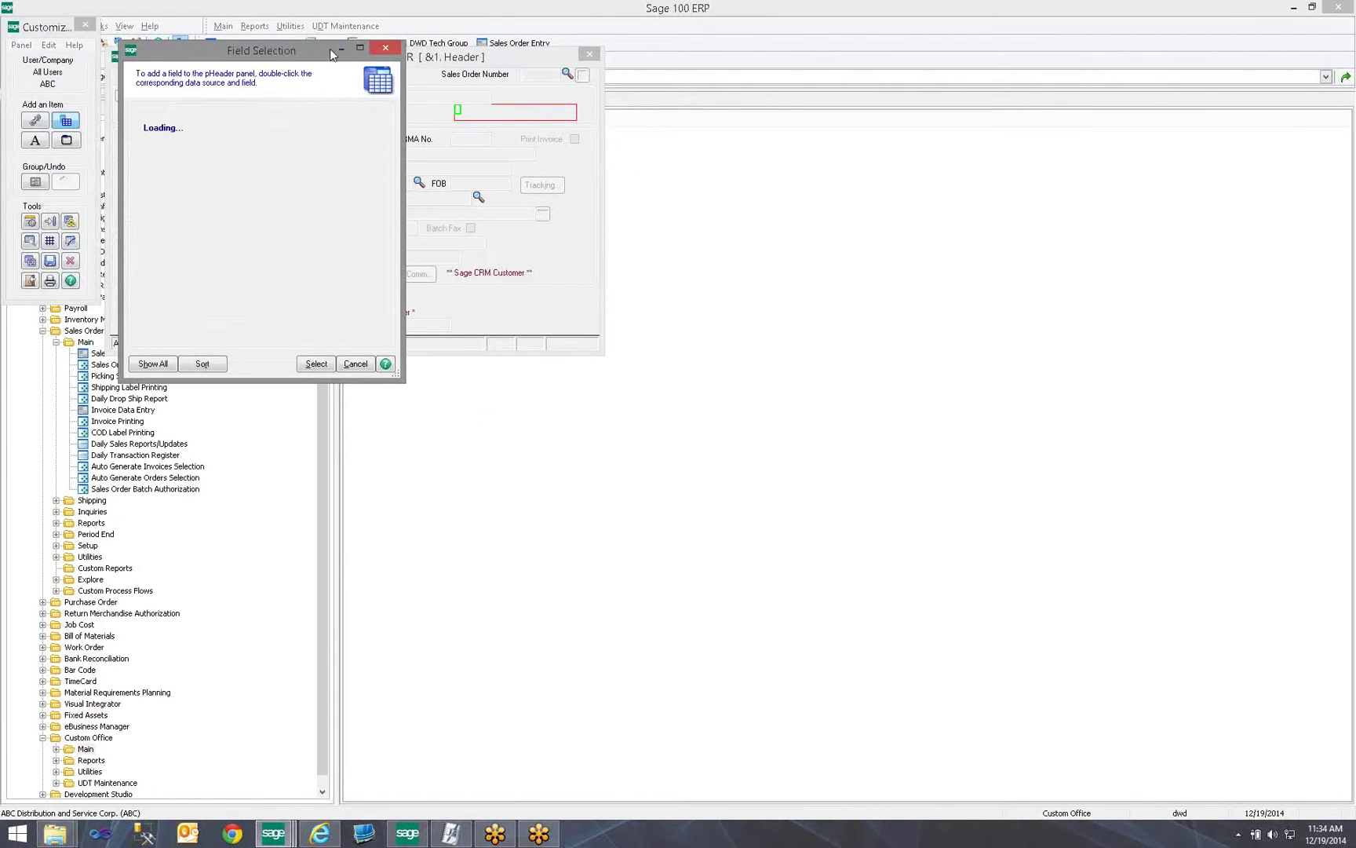
drag(494, 53, 847, 70)
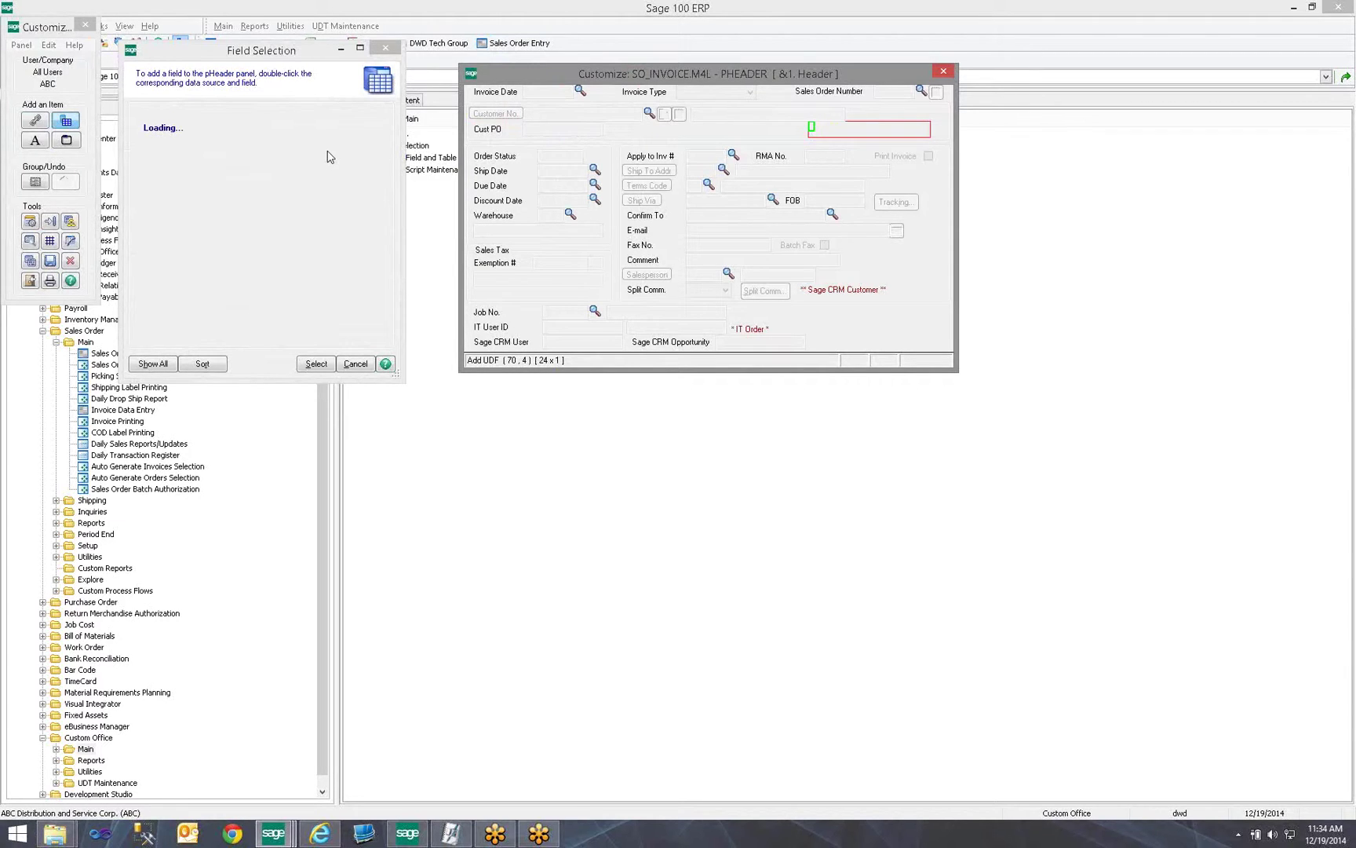
click(251, 192)
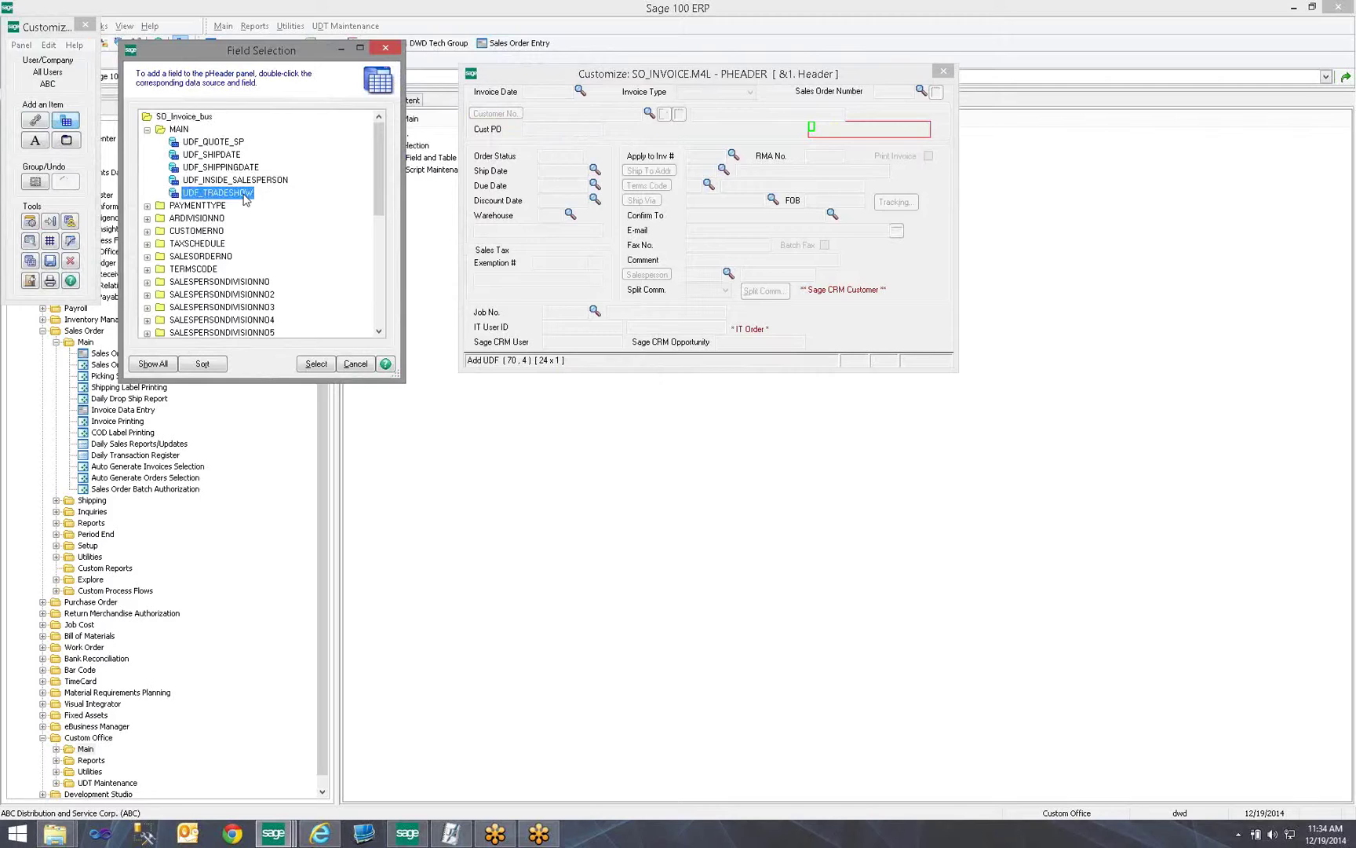
click(315, 364)
click(354, 366)
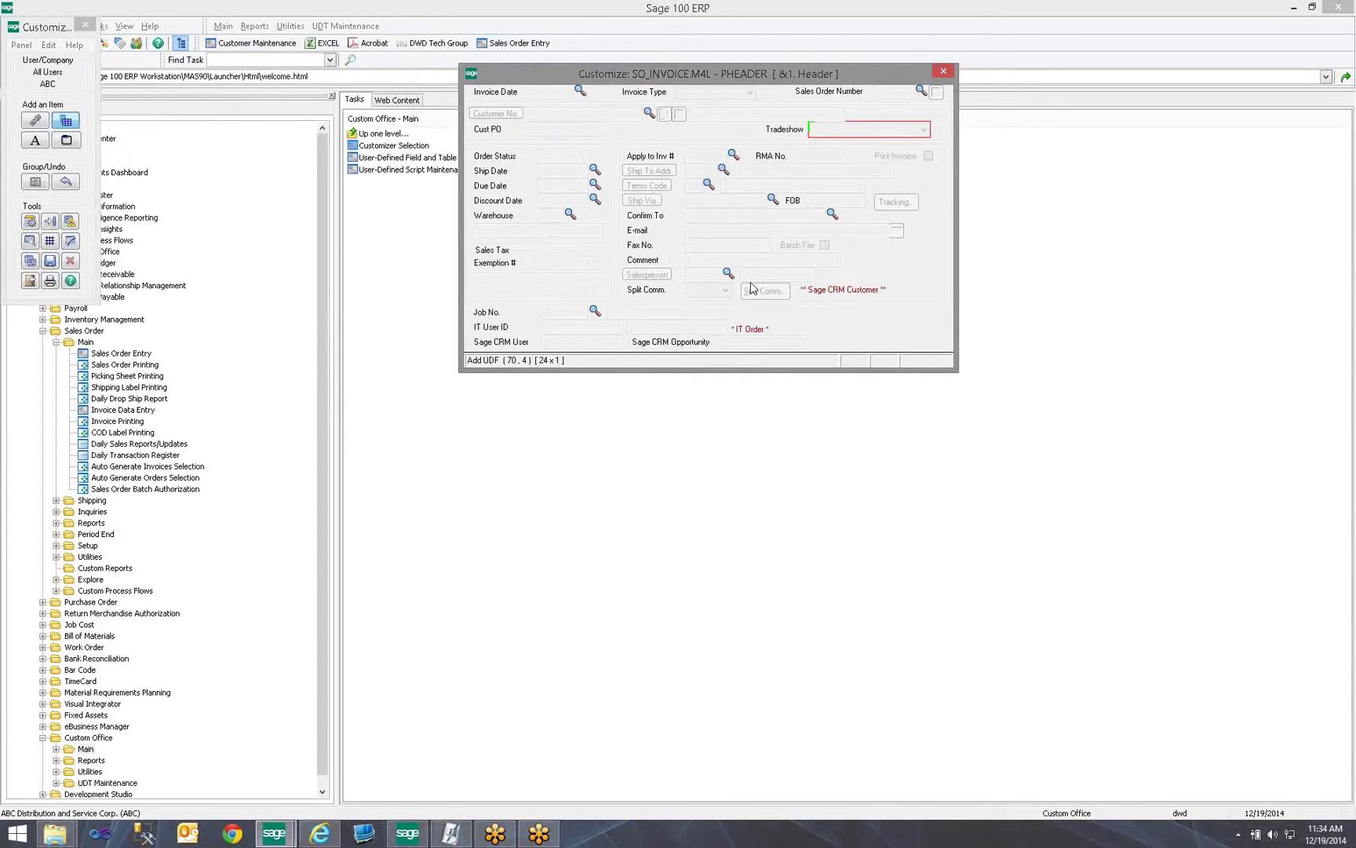
click(896, 132)
drag(785, 130, 807, 132)
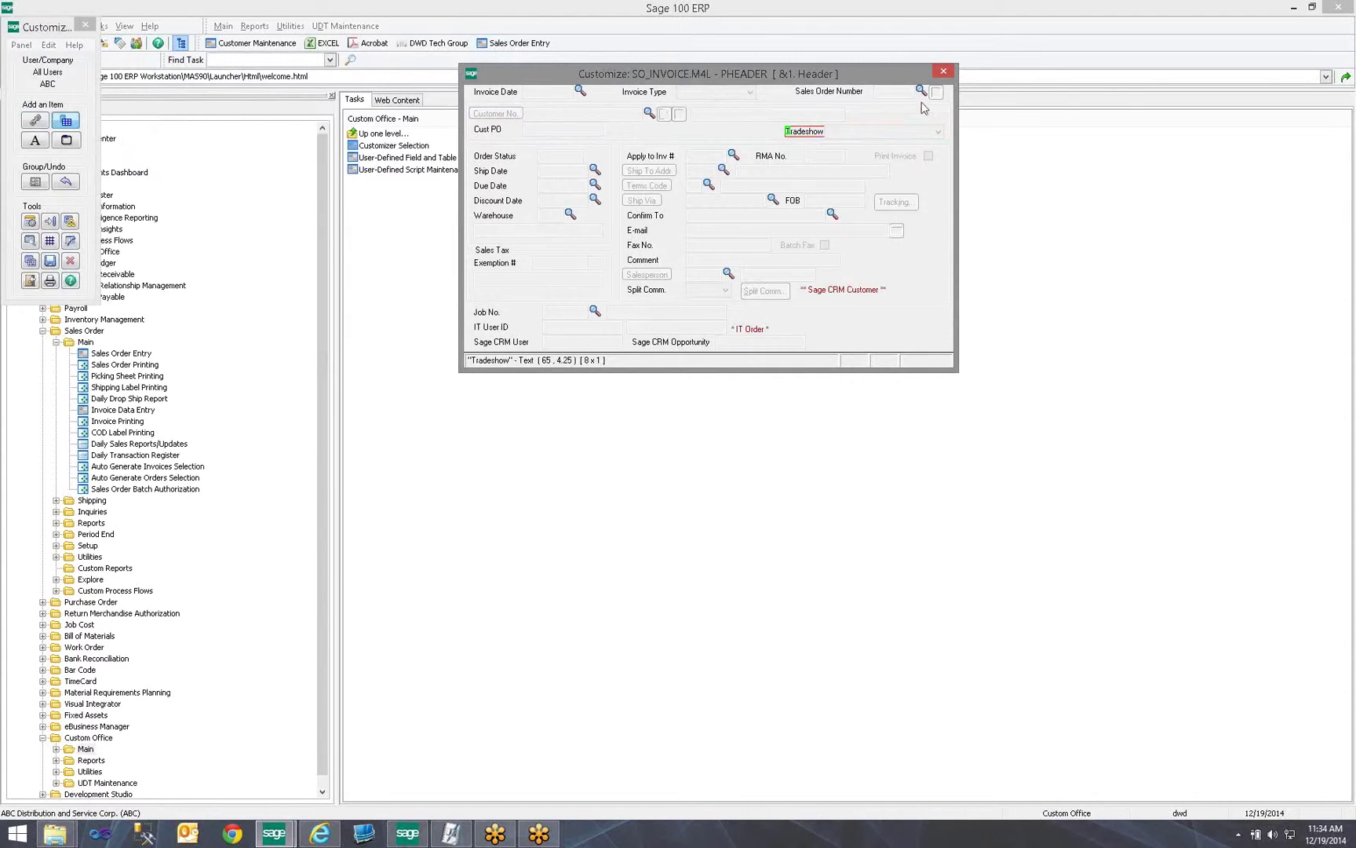
click(941, 75)
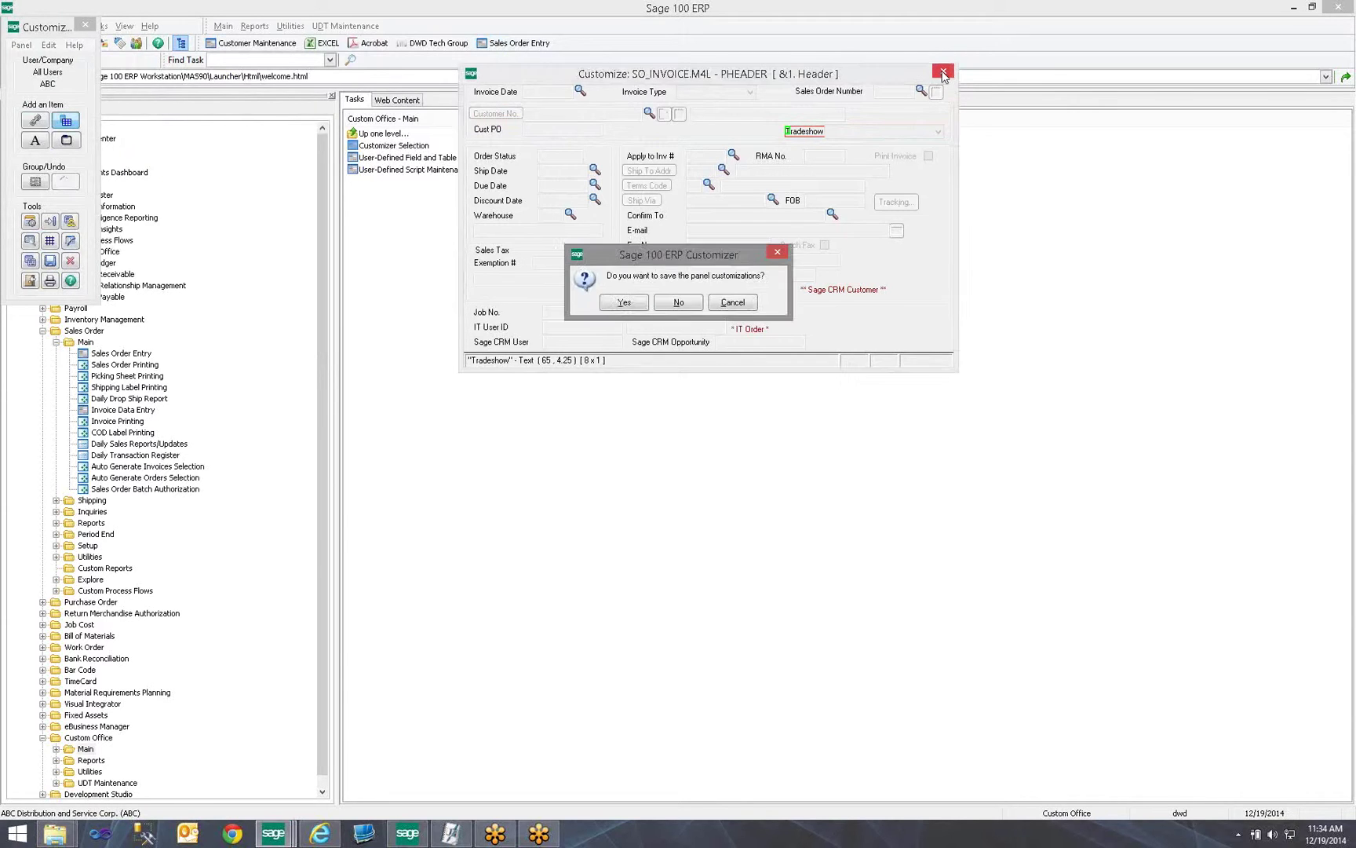
click(628, 303)
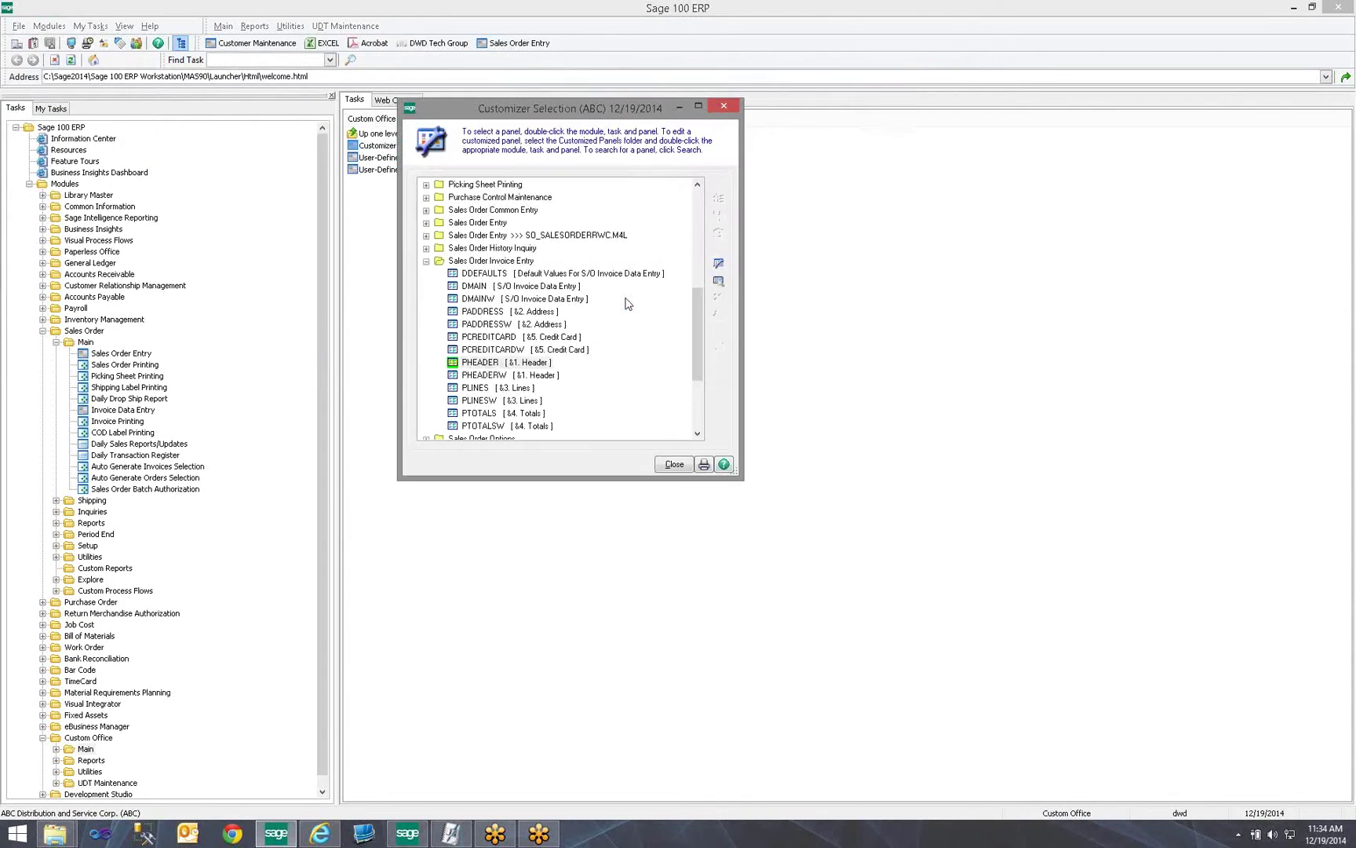
Step: In Invoice Data Entry, try SPRING 2014 in an existing invoice's Tradeshow list, then cancel
click(675, 465)
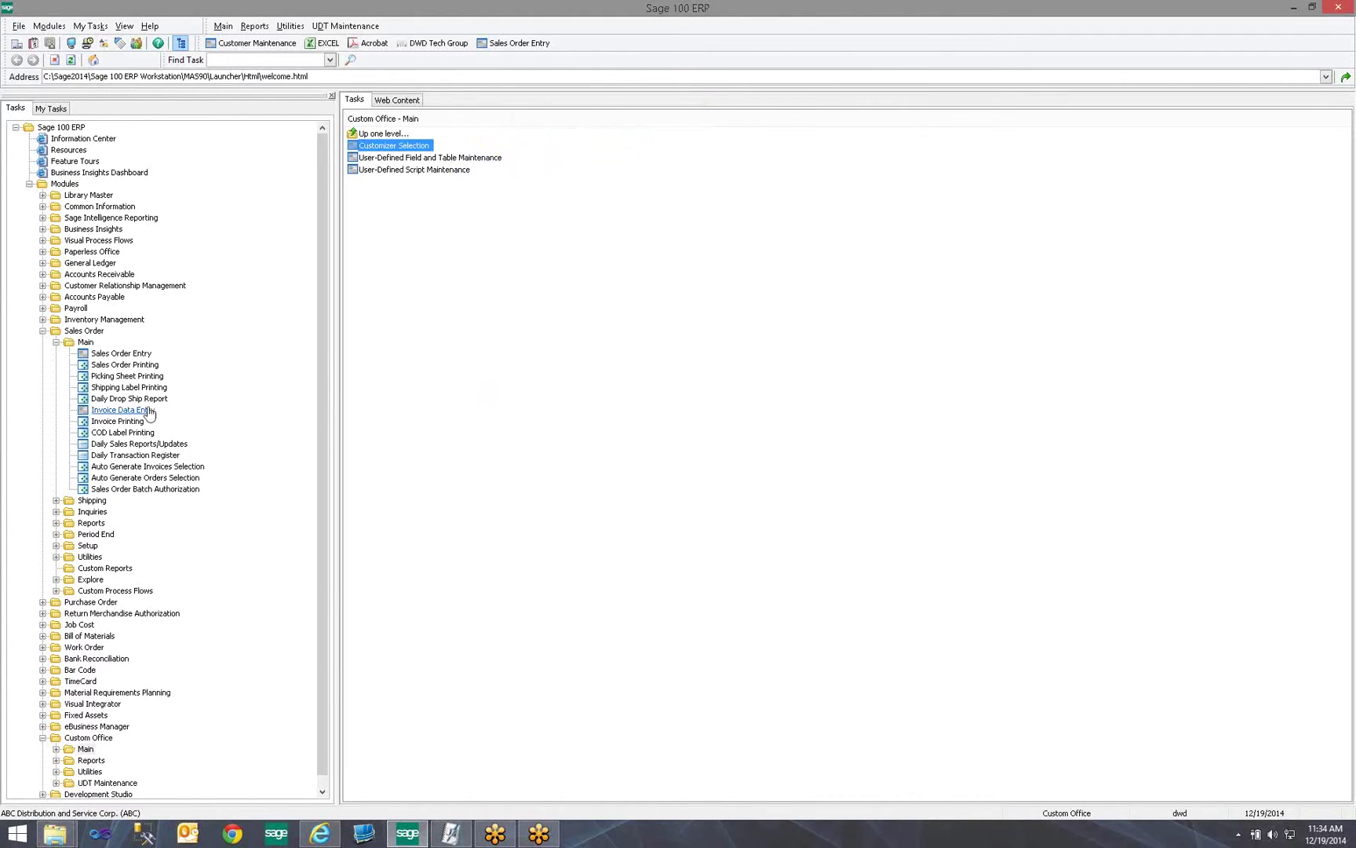
click(118, 411)
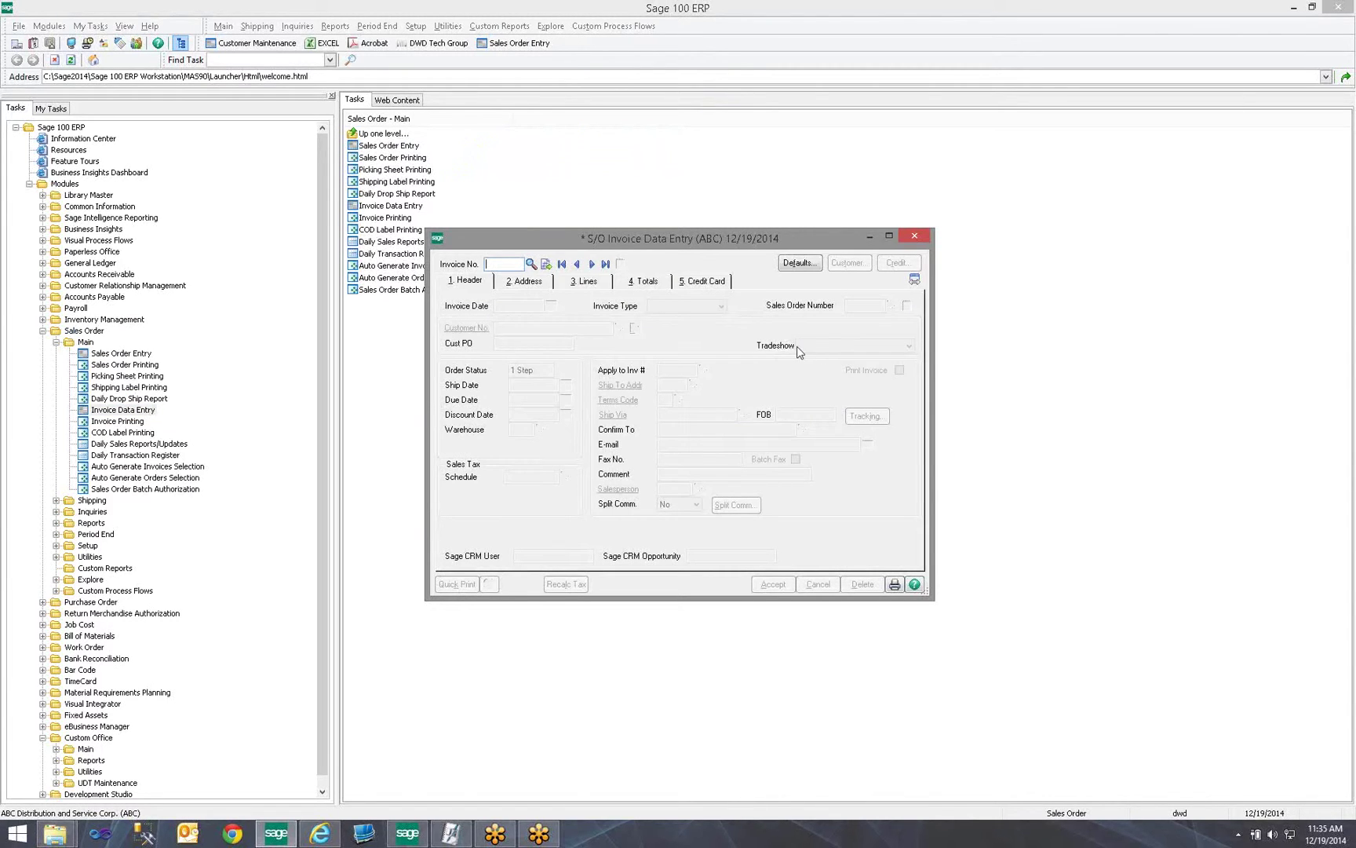
click(606, 263)
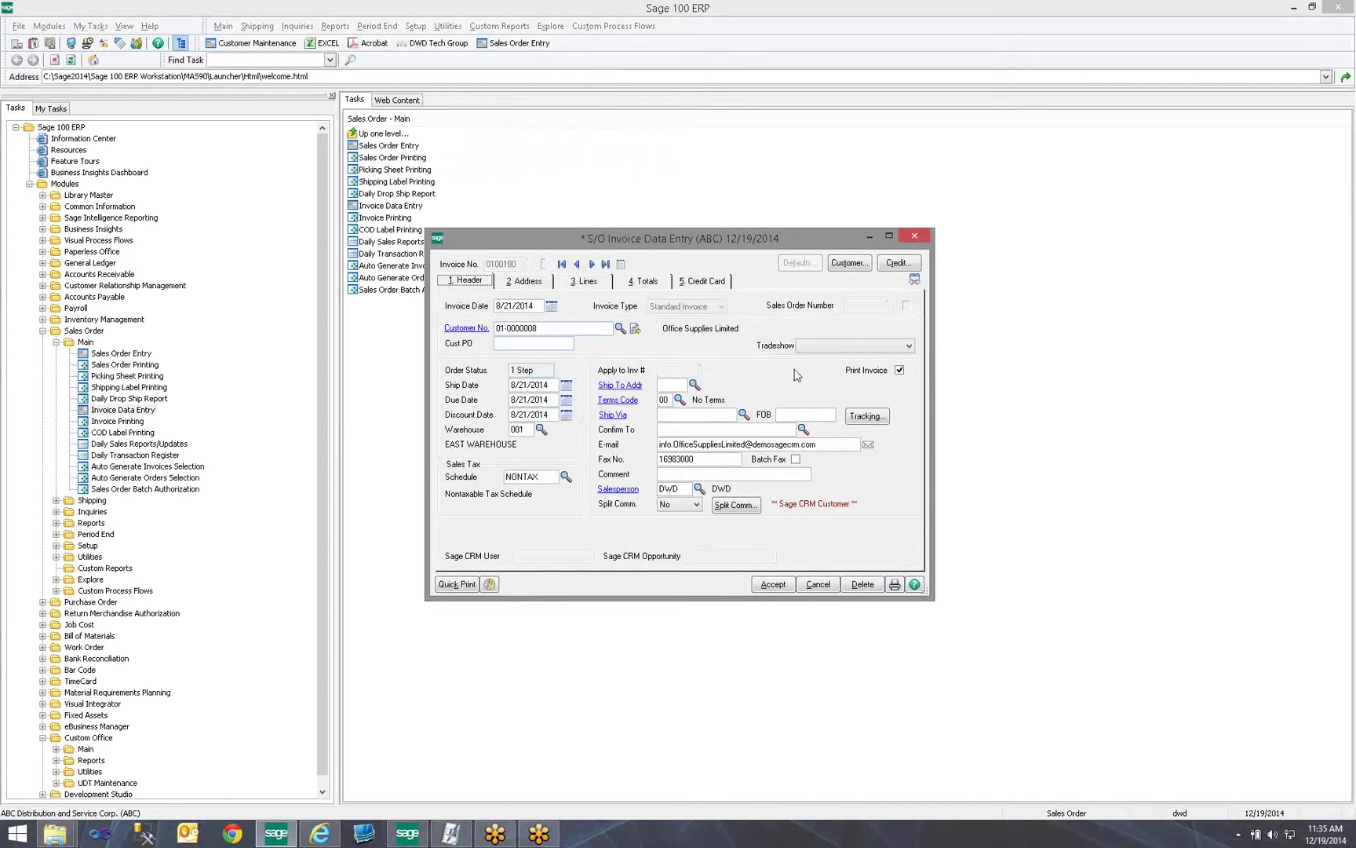
click(852, 346)
click(842, 377)
click(821, 583)
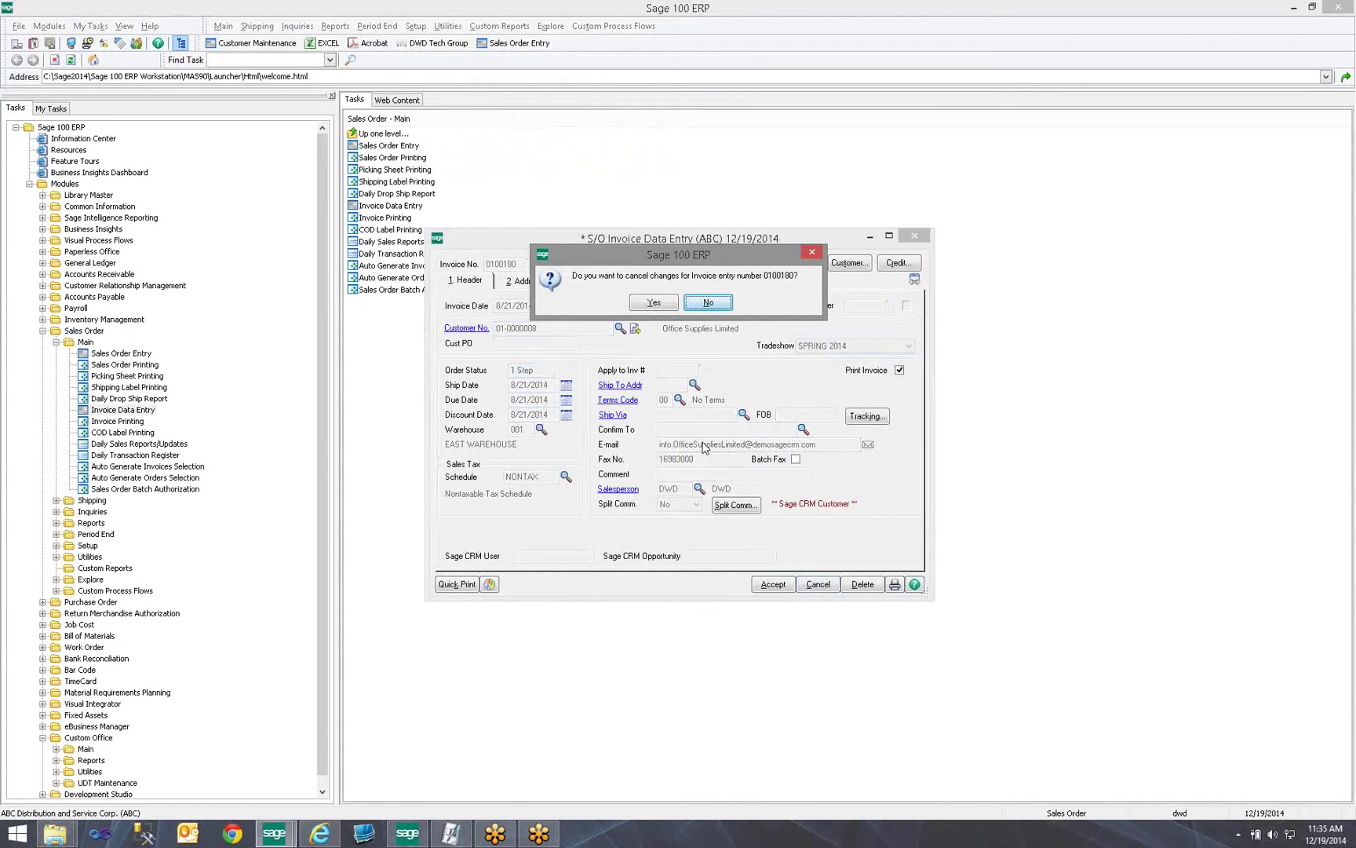
click(665, 305)
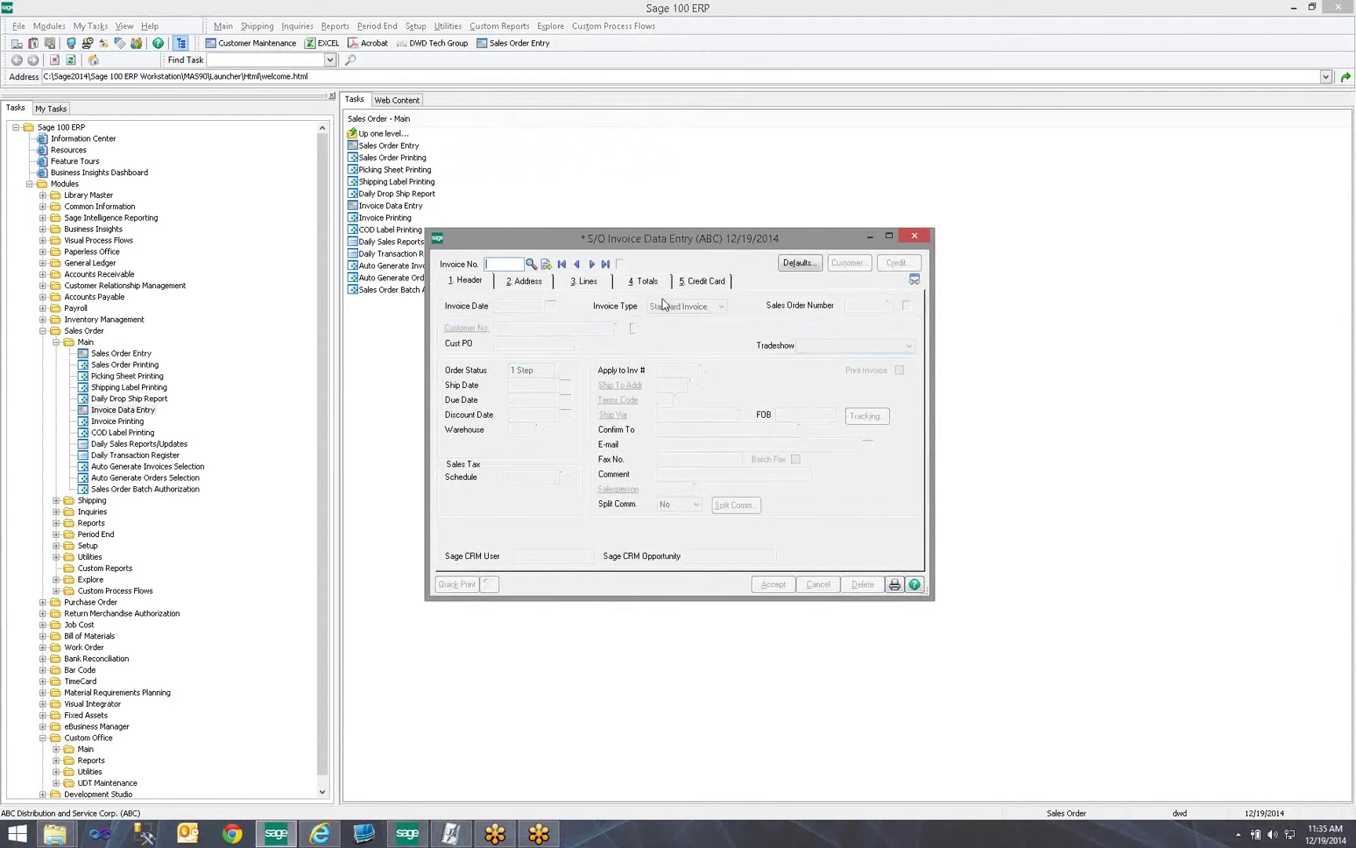
Step: Start a new invoice from the last sales order, confirm Tradeshow shows FALL 2014, close without saving
click(547, 263)
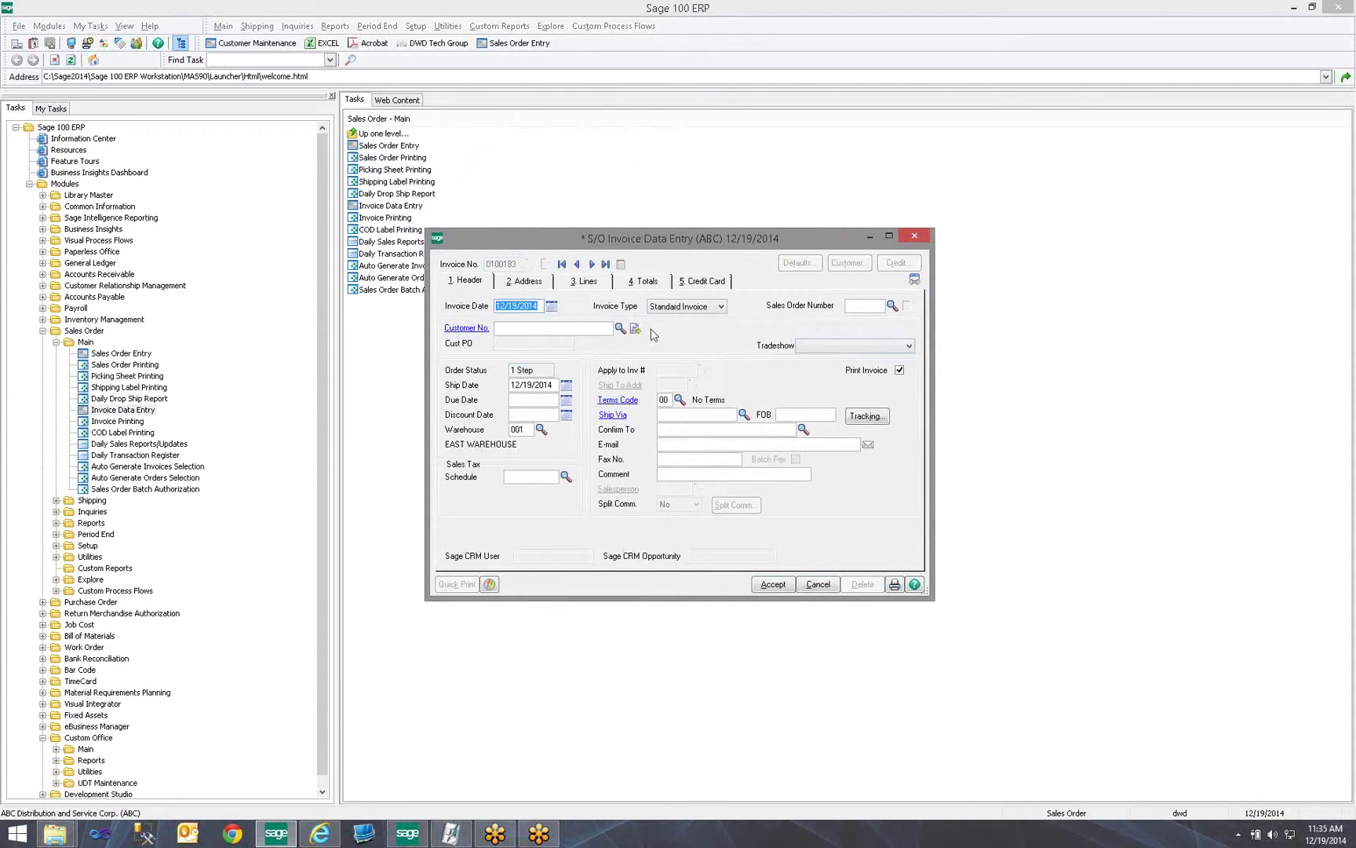
click(882, 305)
click(891, 306)
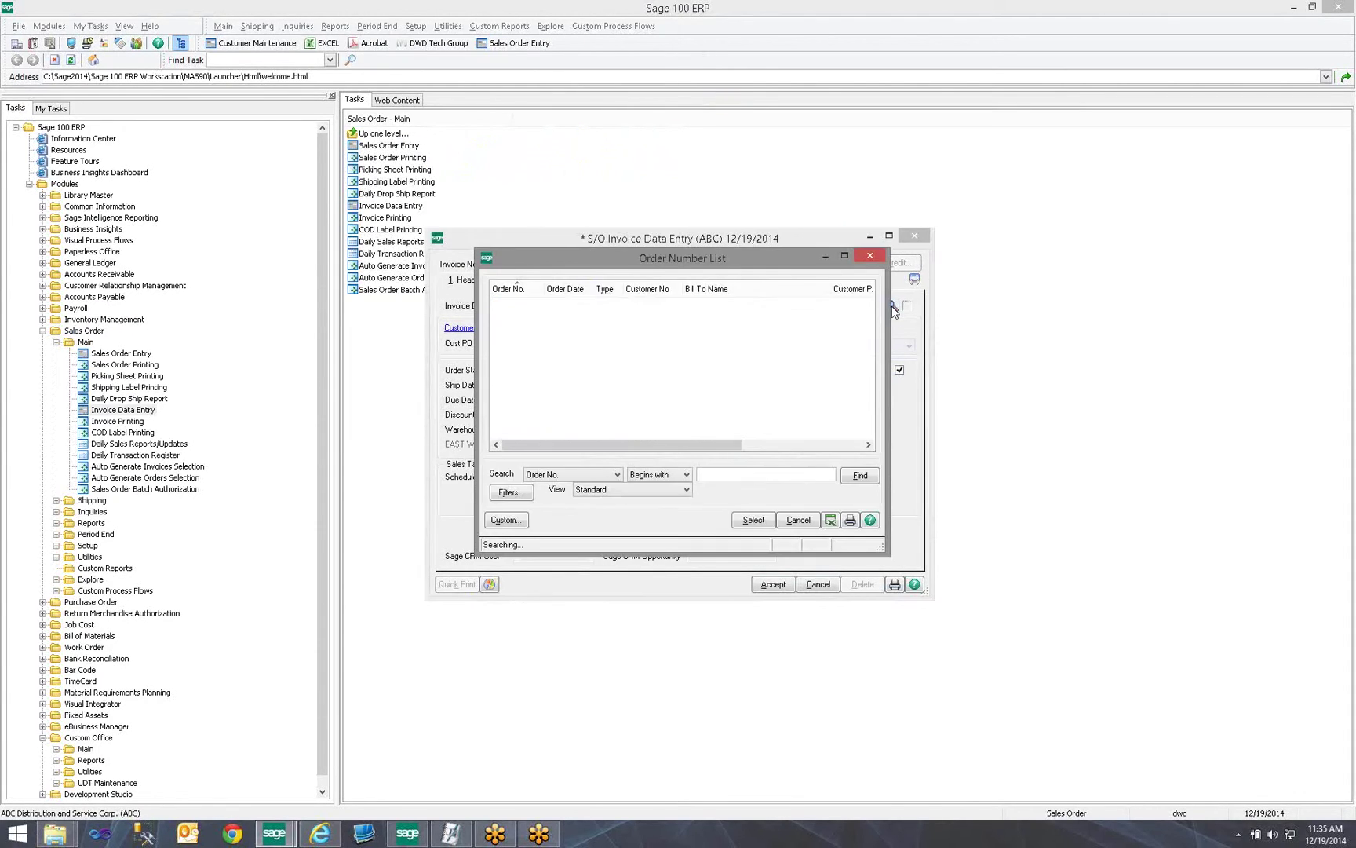
scroll(702, 369, down, 5)
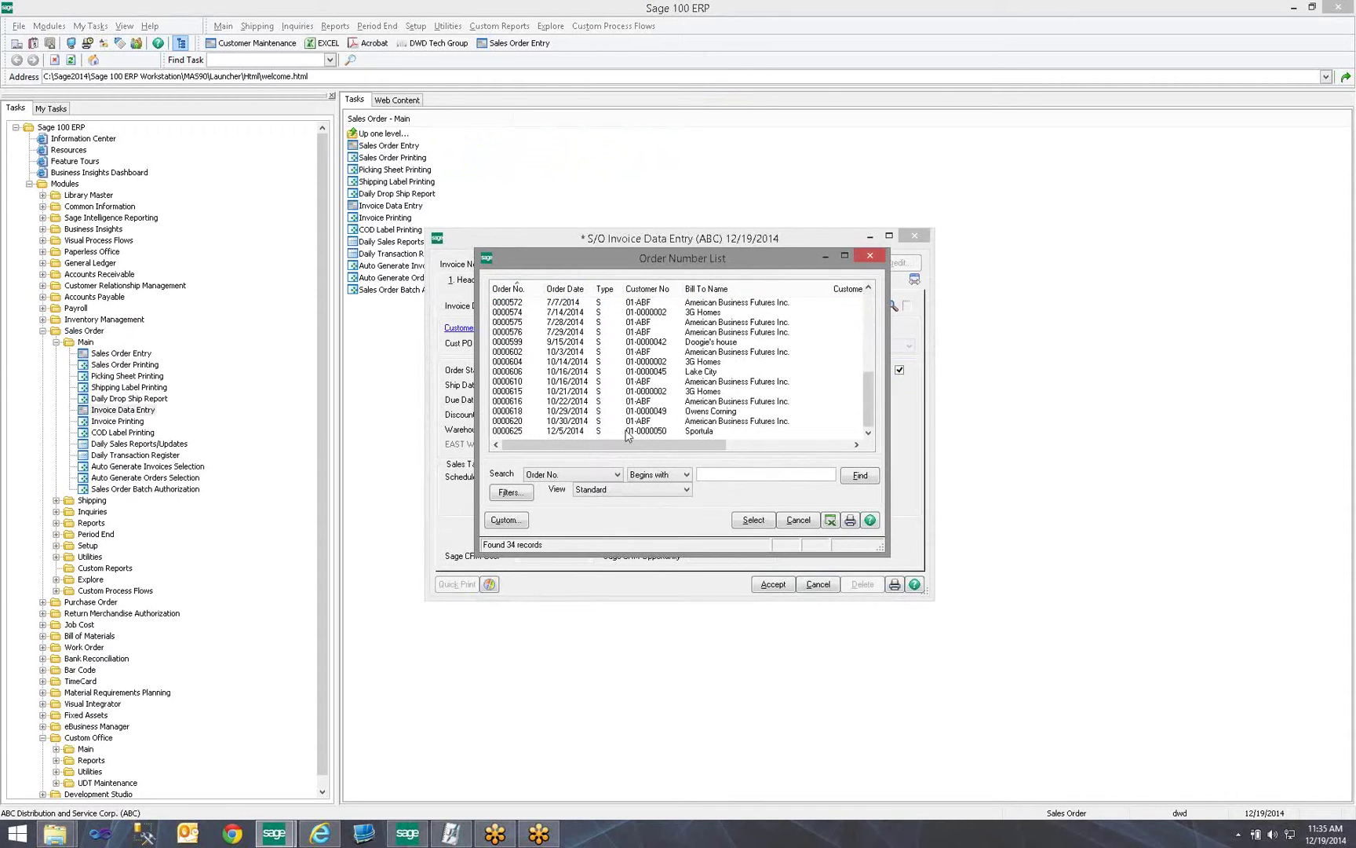
double_click(562, 432)
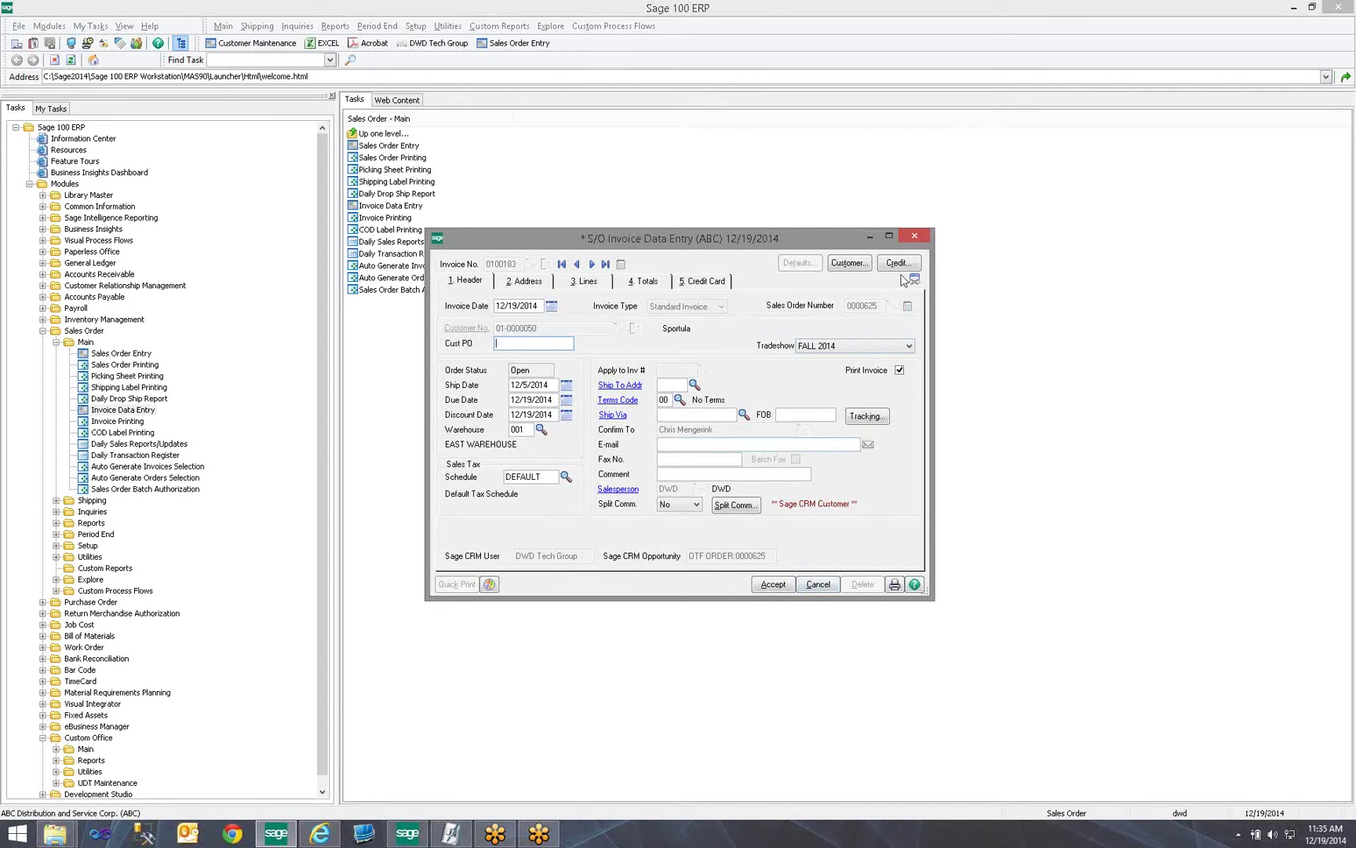
click(911, 236)
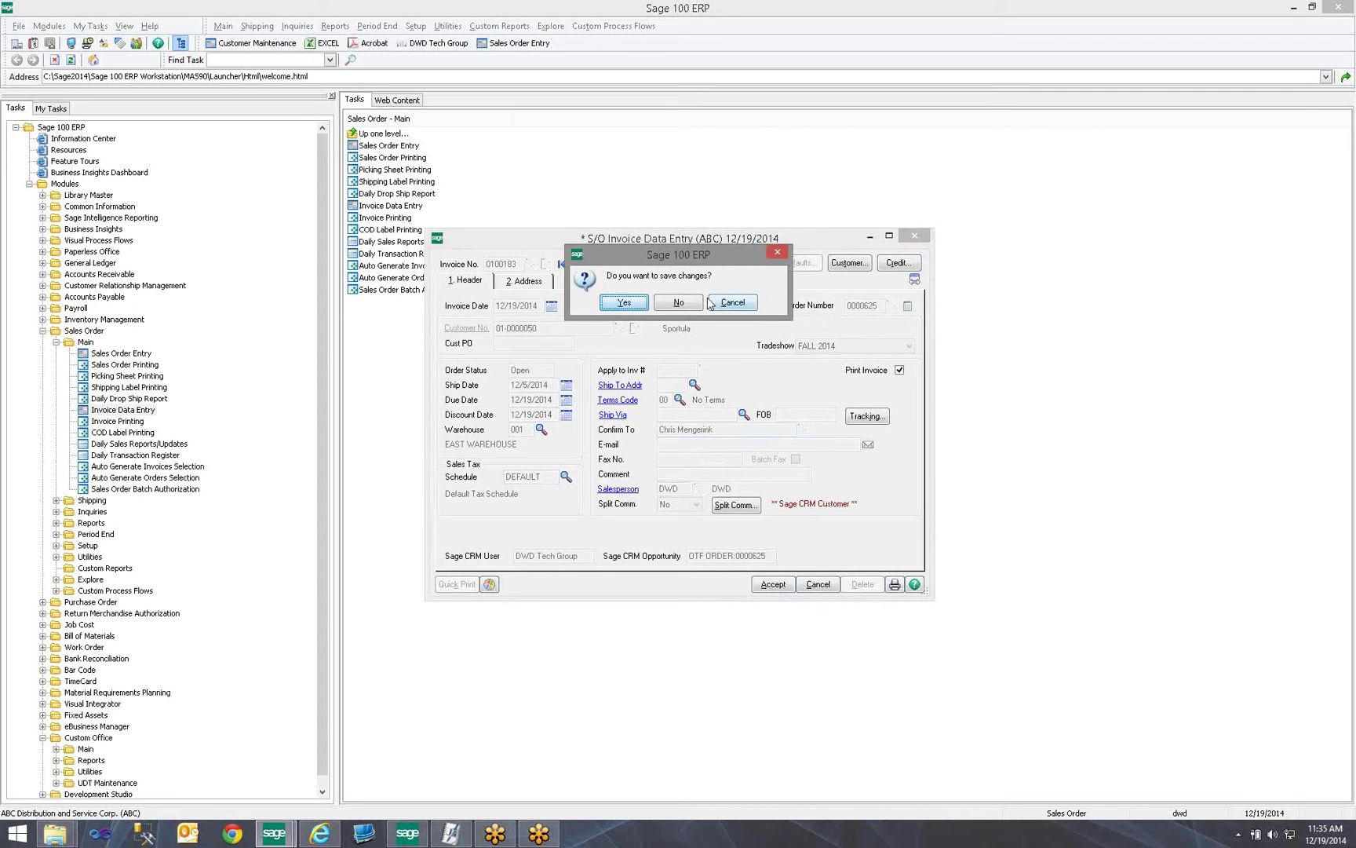
click(679, 302)
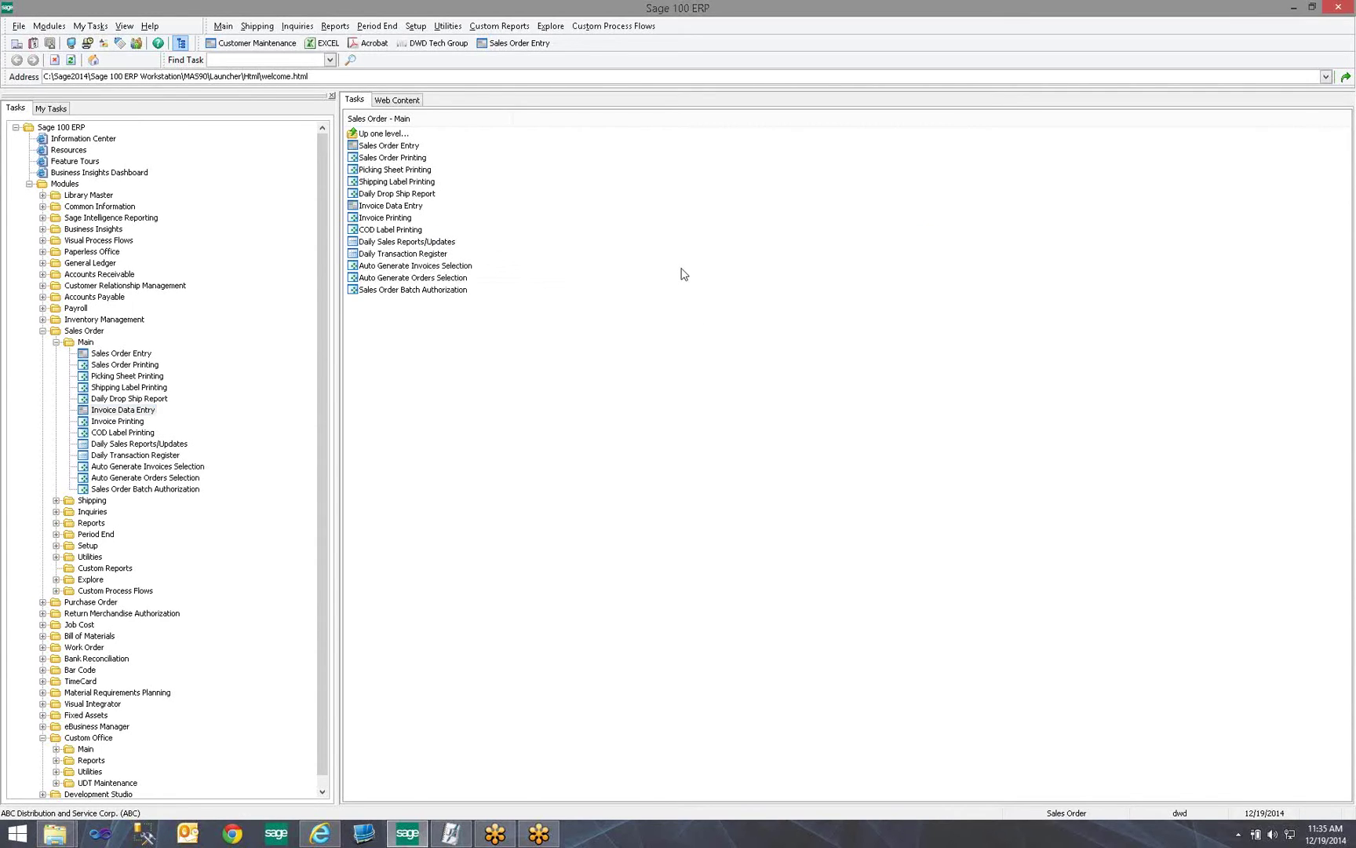